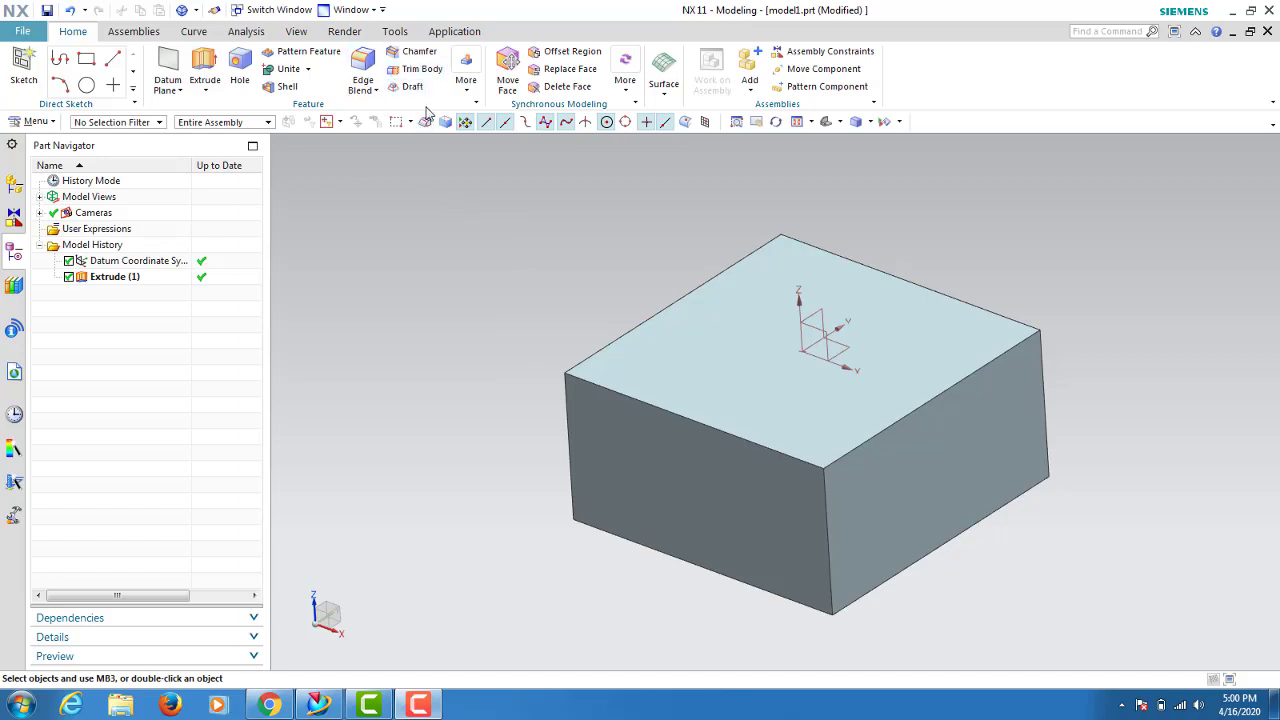
- Launch the Draft dialog on the block from Menu > Insert > Detail Feature > Draft
click(407, 86)
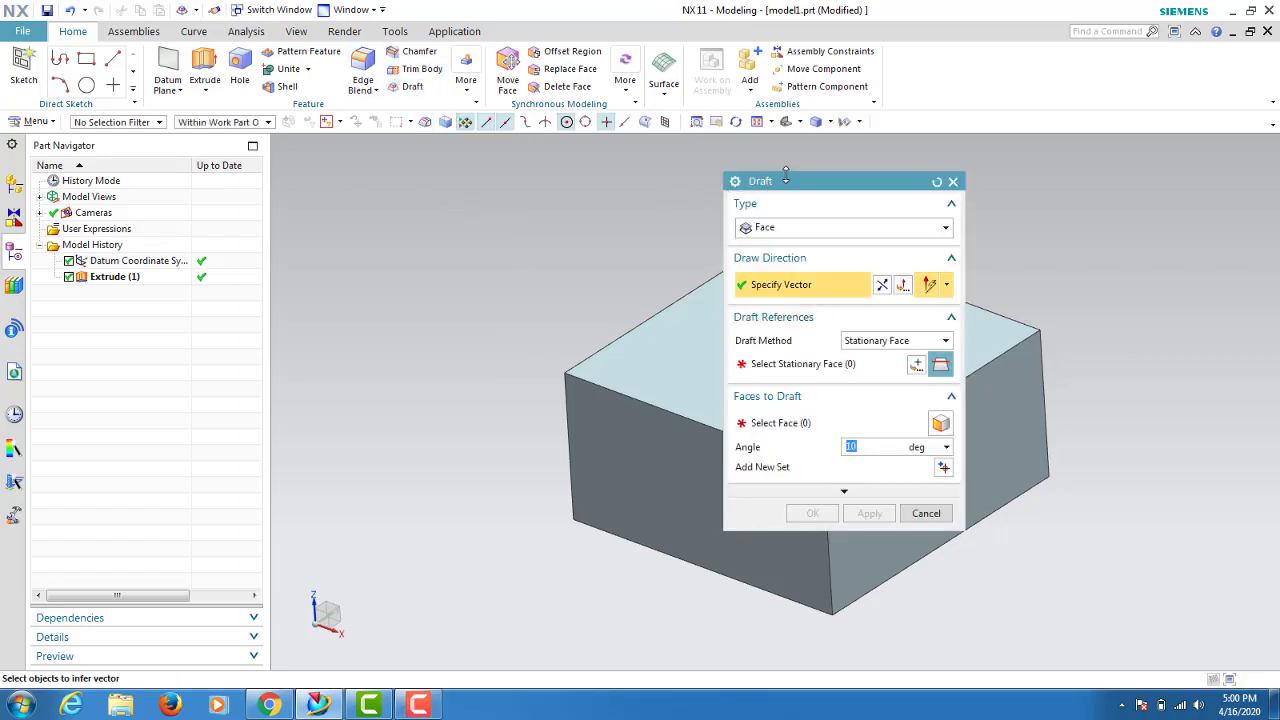
mouse_move(810, 190)
mouse_down()
mouse_move(243, 172)
mouse_move(286, 180)
mouse_move(305, 202)
mouse_up()
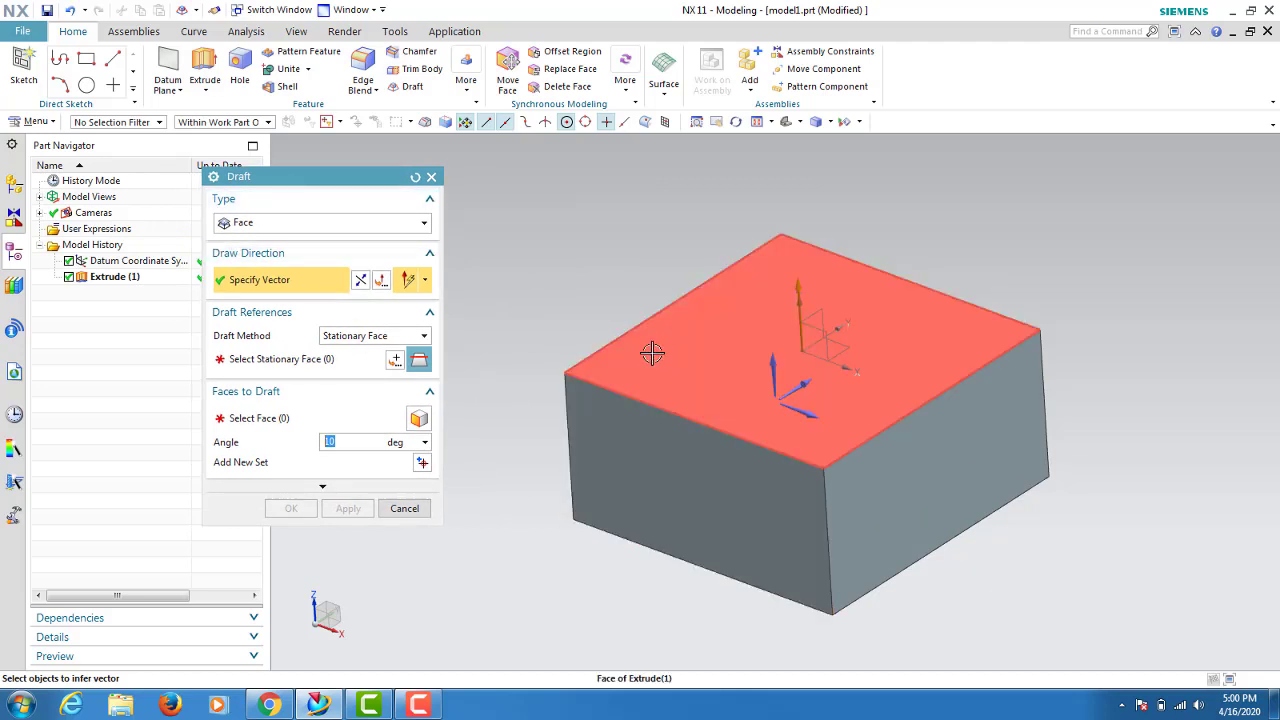
mouse_move(656, 322)
middle_down()
mouse_move(634, 286)
mouse_move(669, 297)
middle_up()
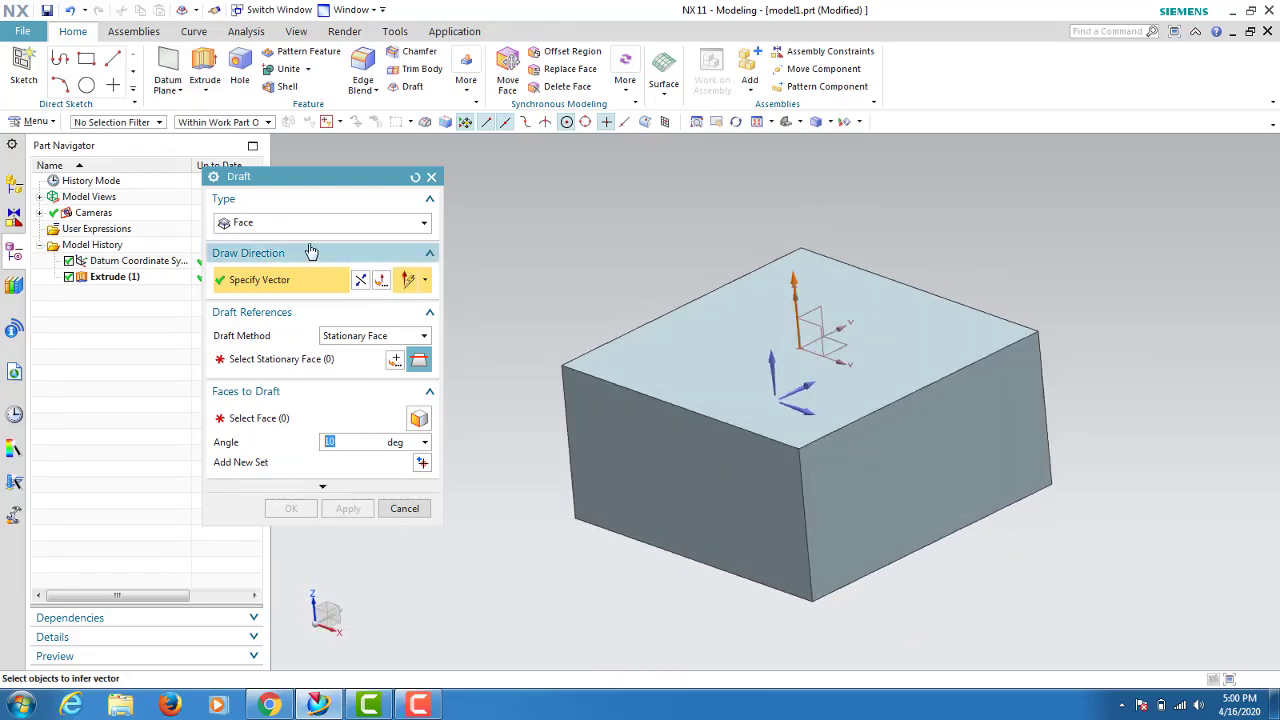
click(433, 177)
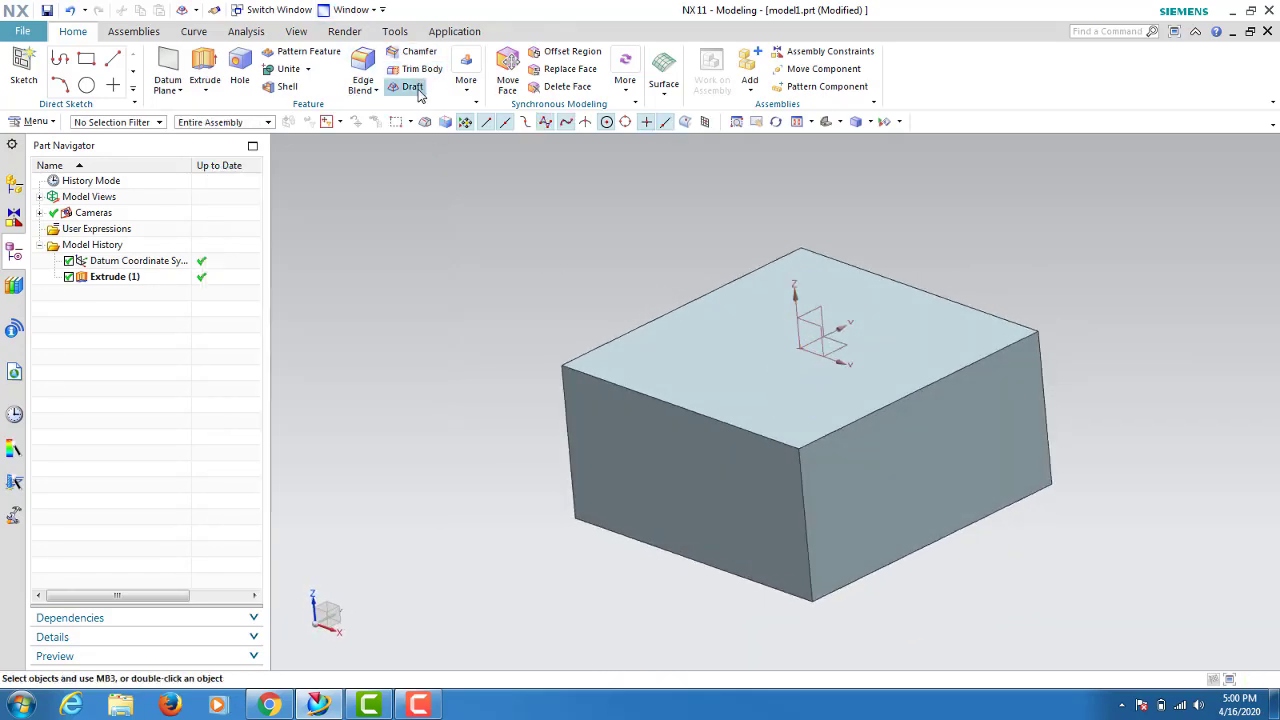
click(420, 89)
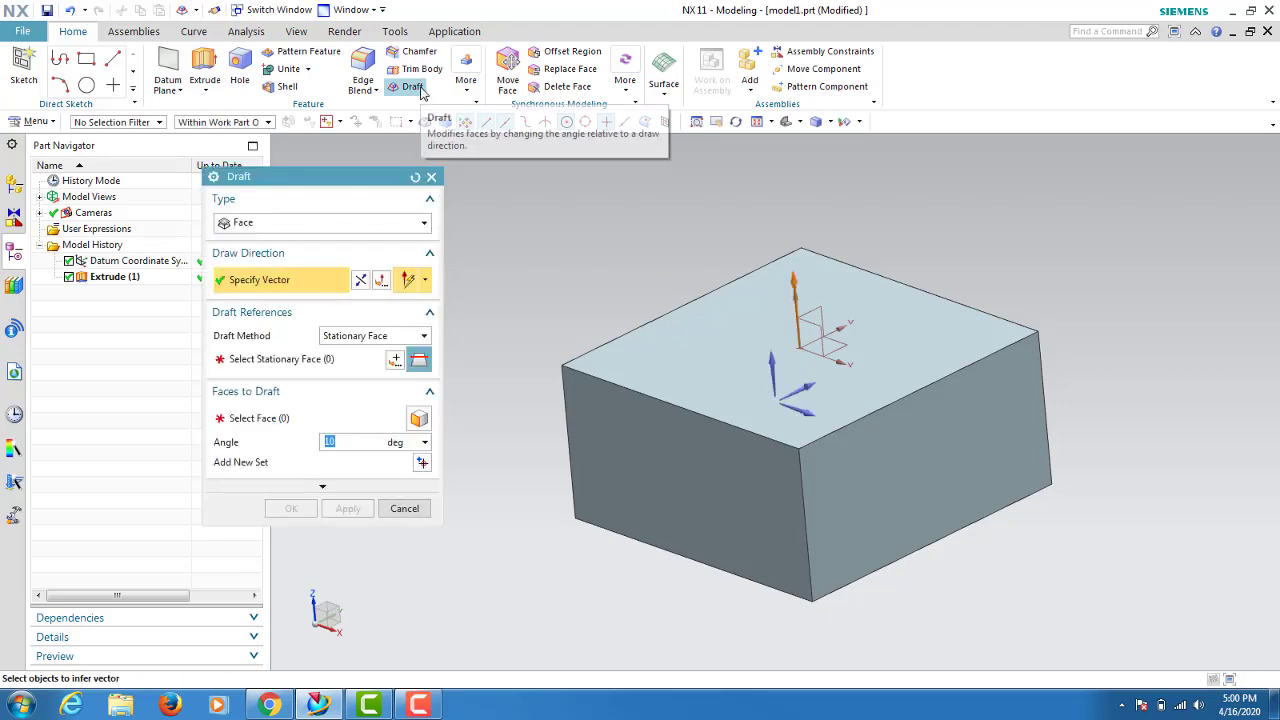
click(431, 179)
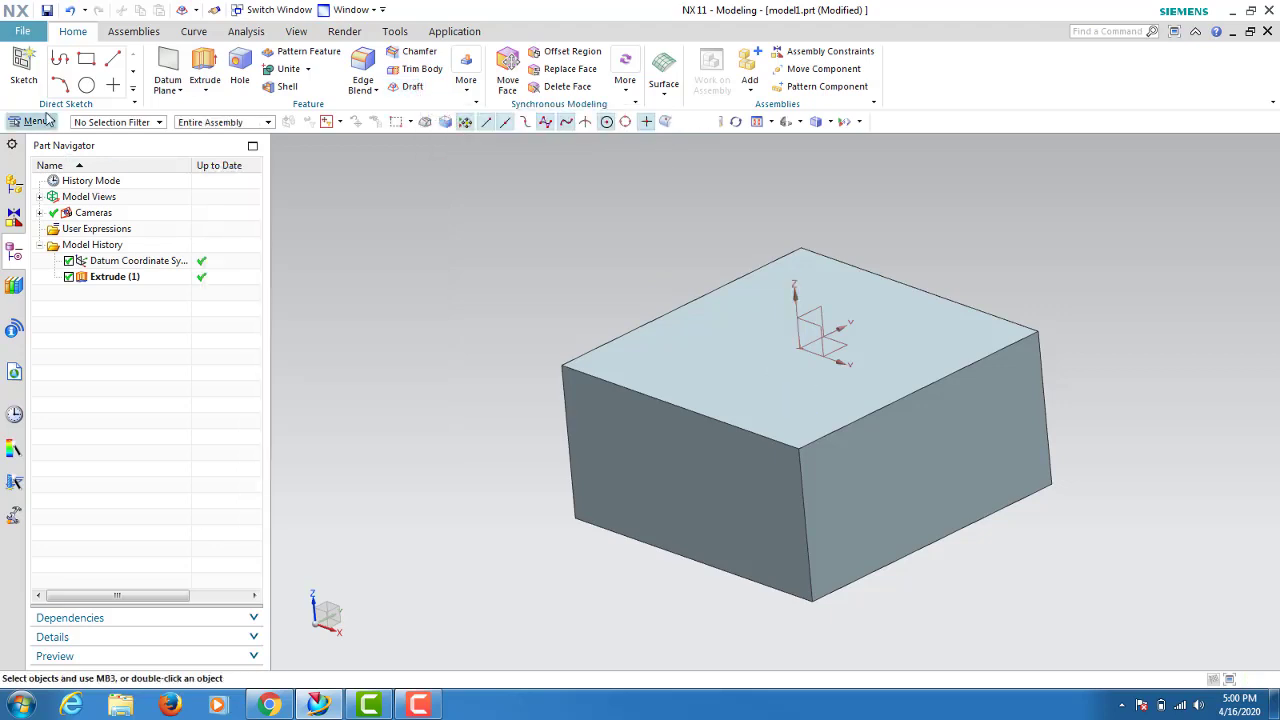
click(35, 121)
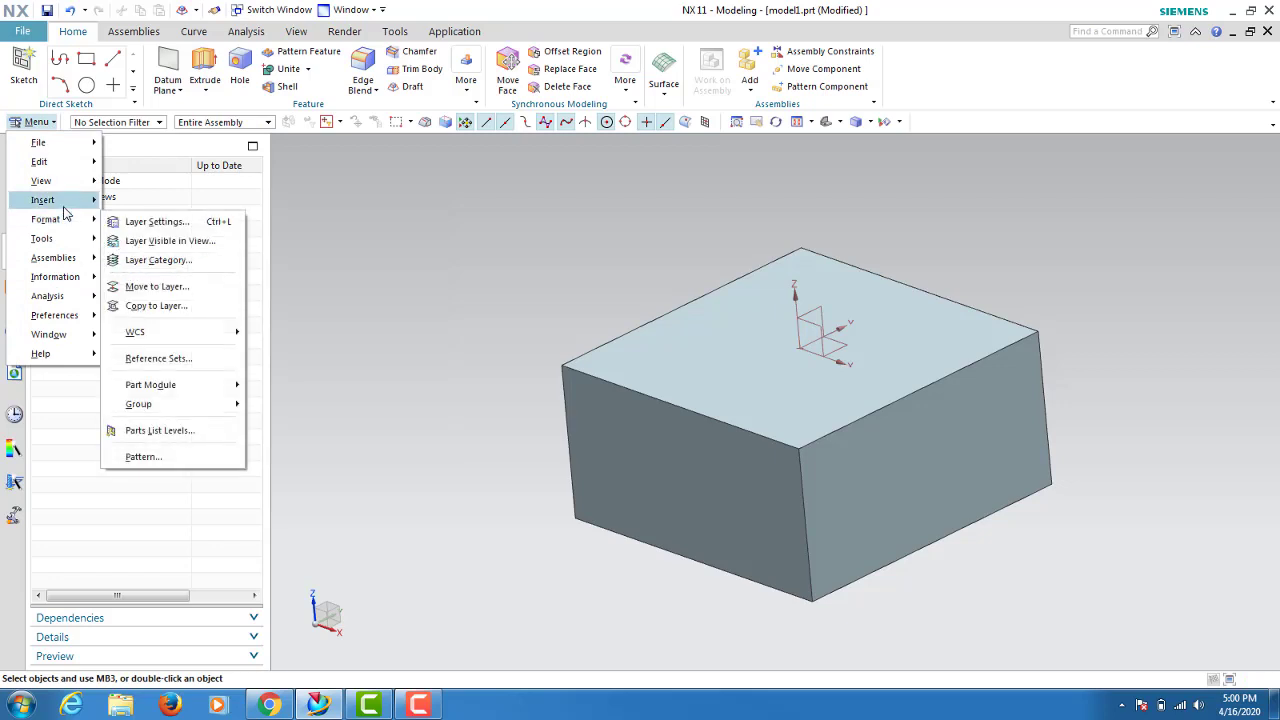
mouse_move(42, 200)
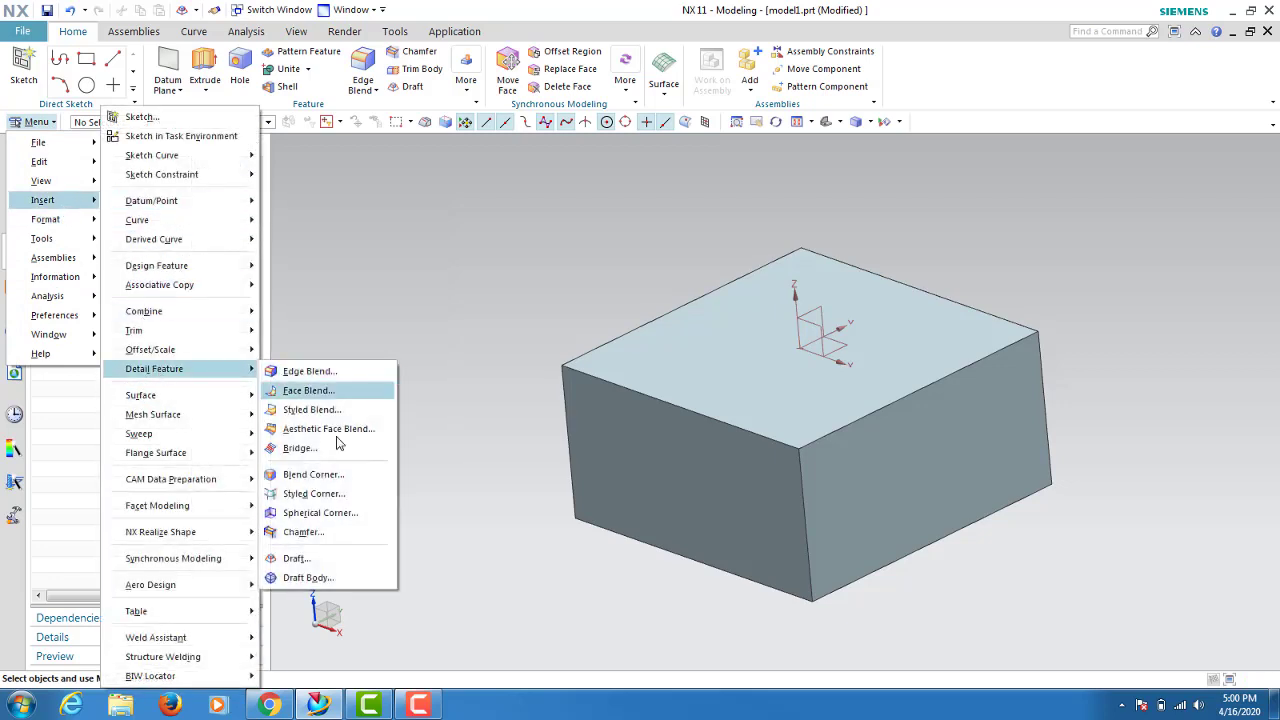
mouse_move(154, 369)
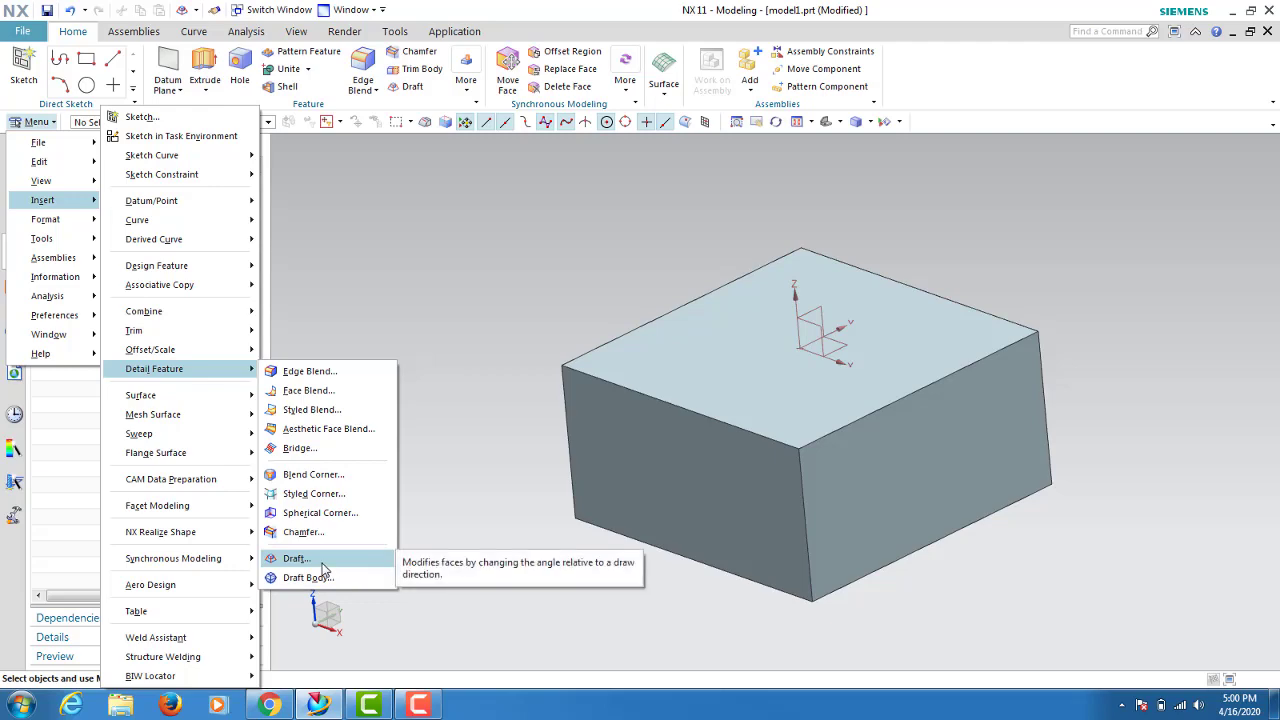
click(323, 566)
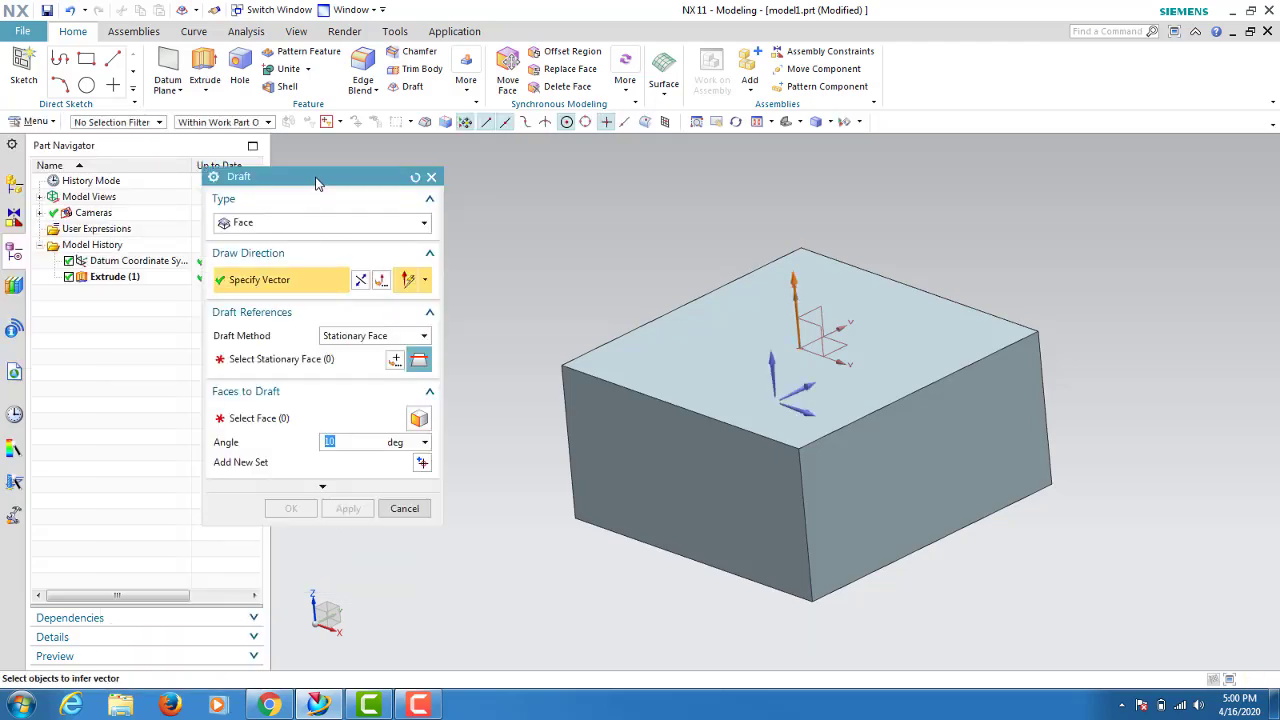
- Keep the draft type as Face and accept the inferred +Z vector as draw direction
drag(316, 182, 241, 164)
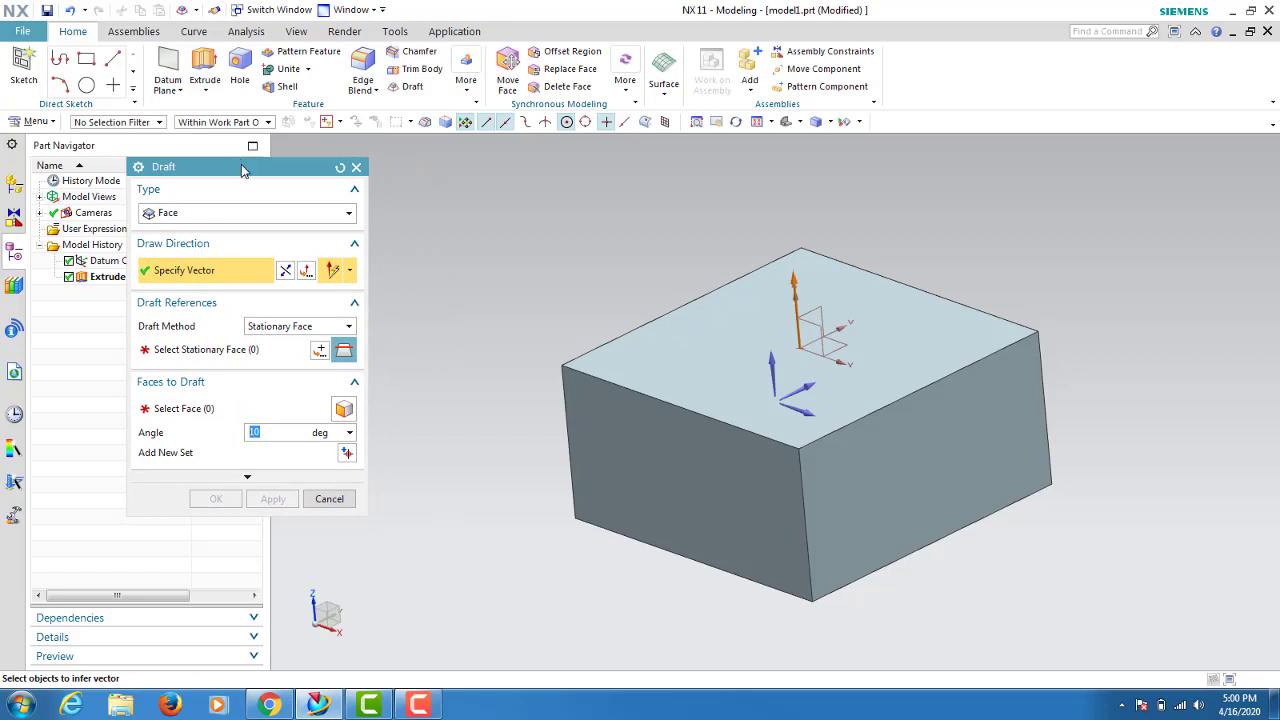
click(240, 218)
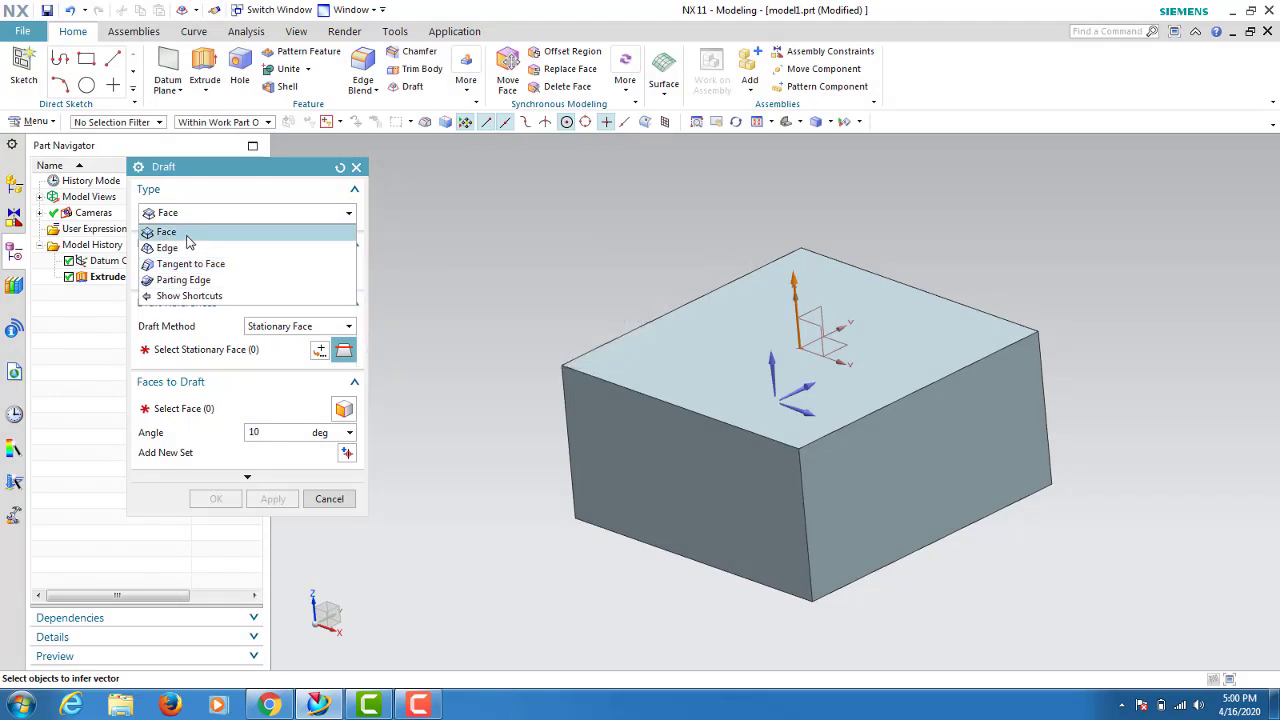
click(185, 233)
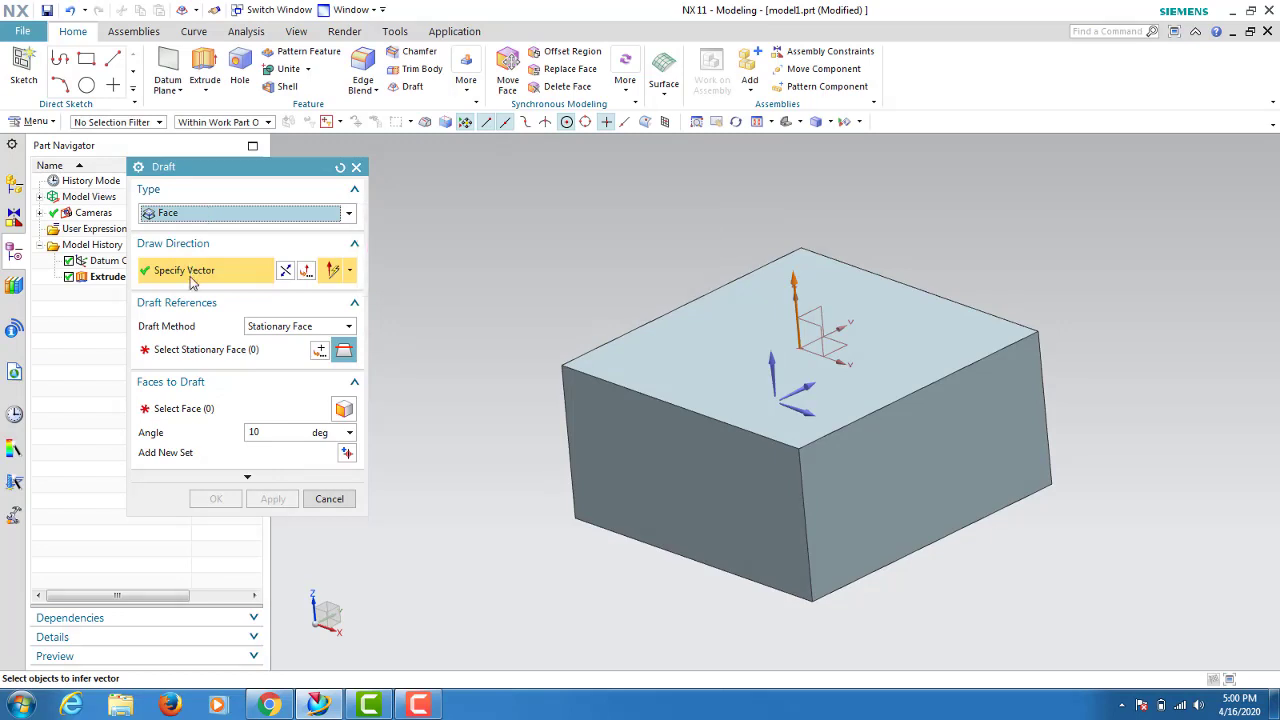
click(780, 372)
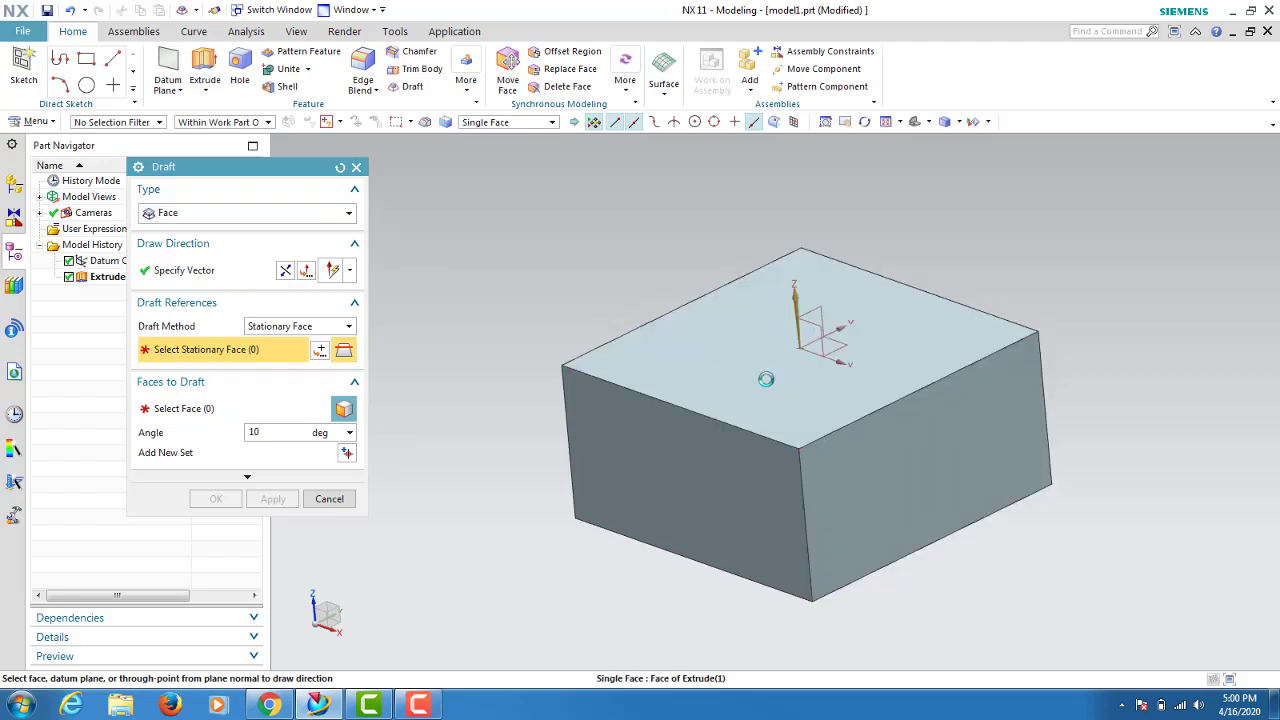
- Fix the top face as stationary, pick the front face to draft, and preview about 31°
click(846, 374)
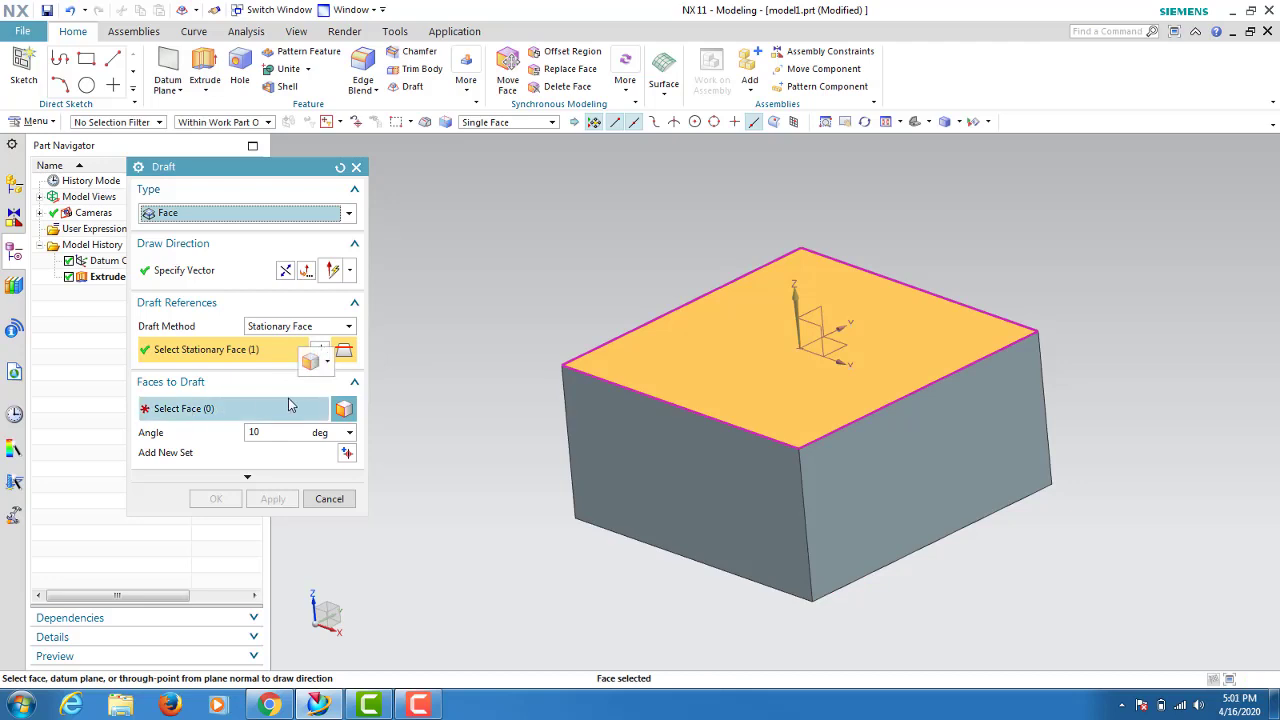
click(215, 412)
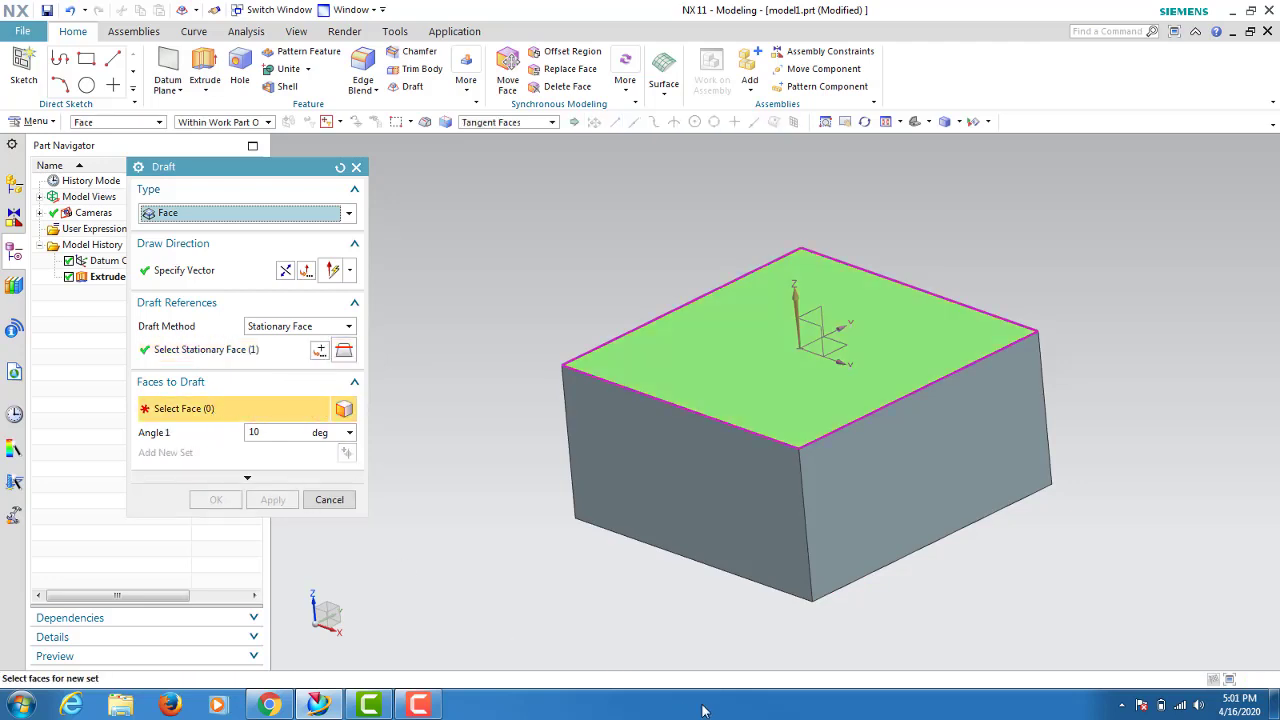
click(691, 519)
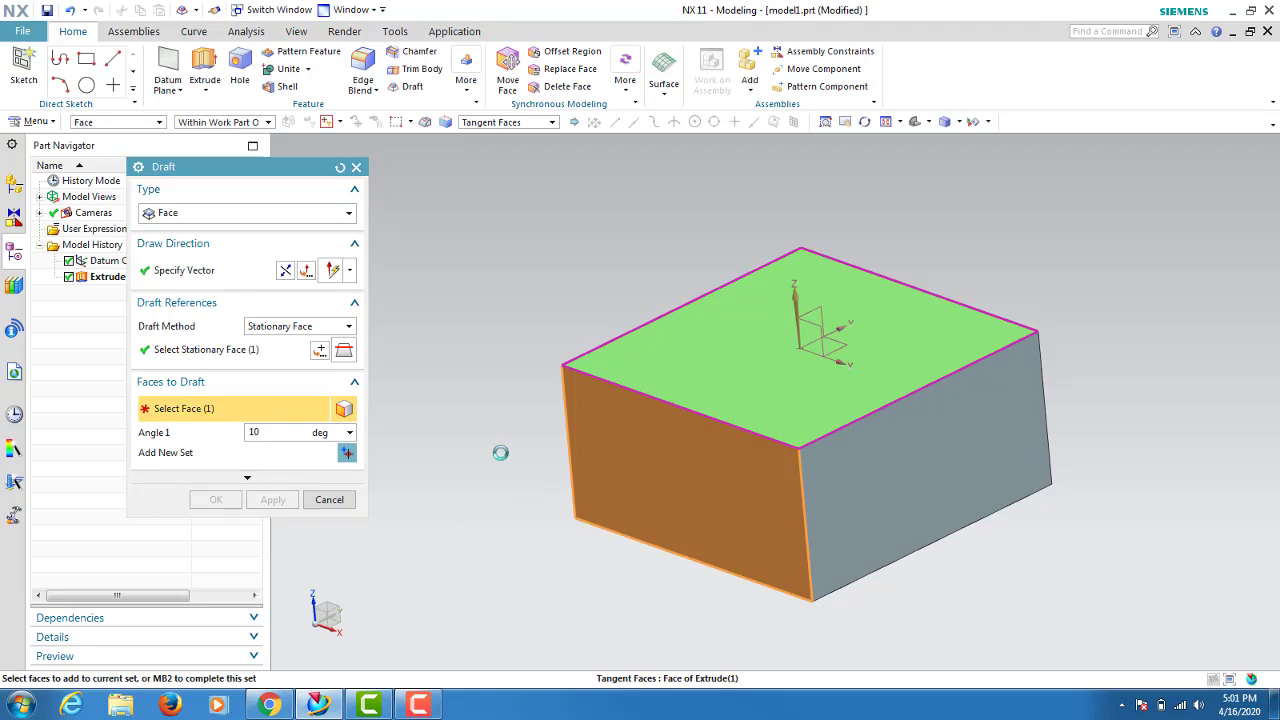
mouse_move(501, 447)
middle_down()
mouse_move(503, 428)
mouse_move(503, 451)
mouse_move(653, 540)
middle_up()
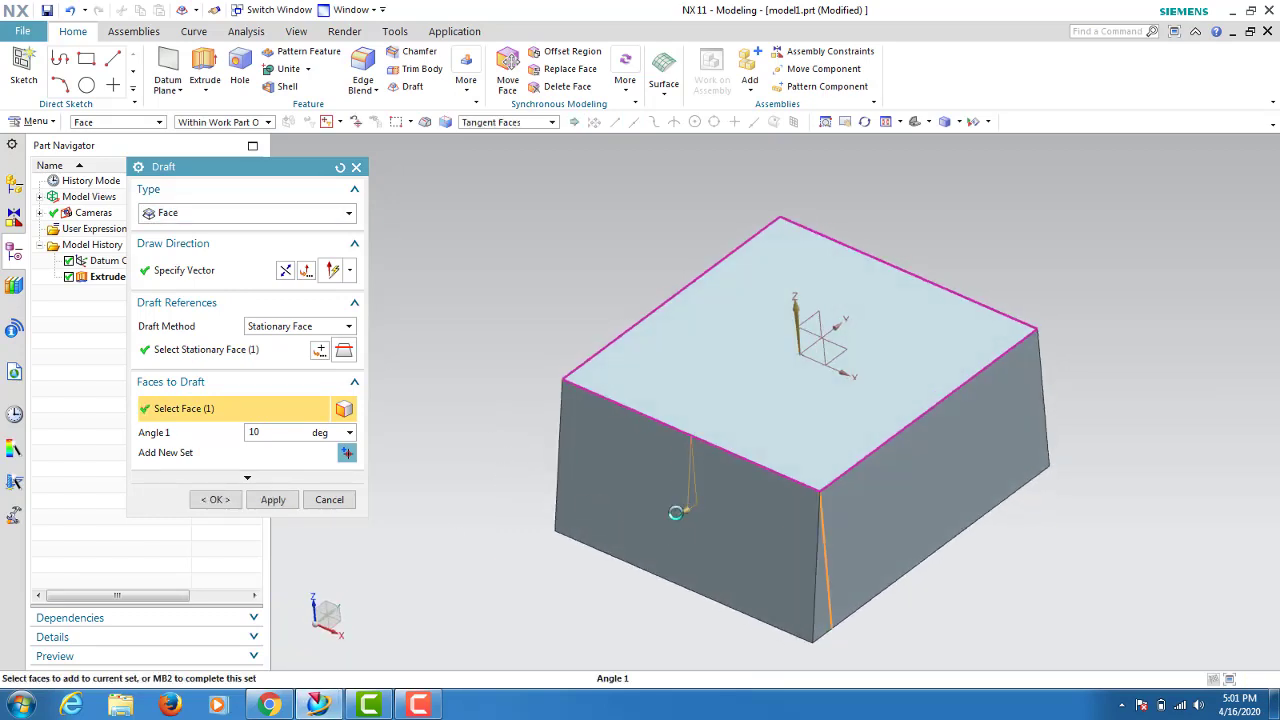
mouse_move(684, 510)
mouse_down()
mouse_move(672, 506)
mouse_move(666, 560)
mouse_up()
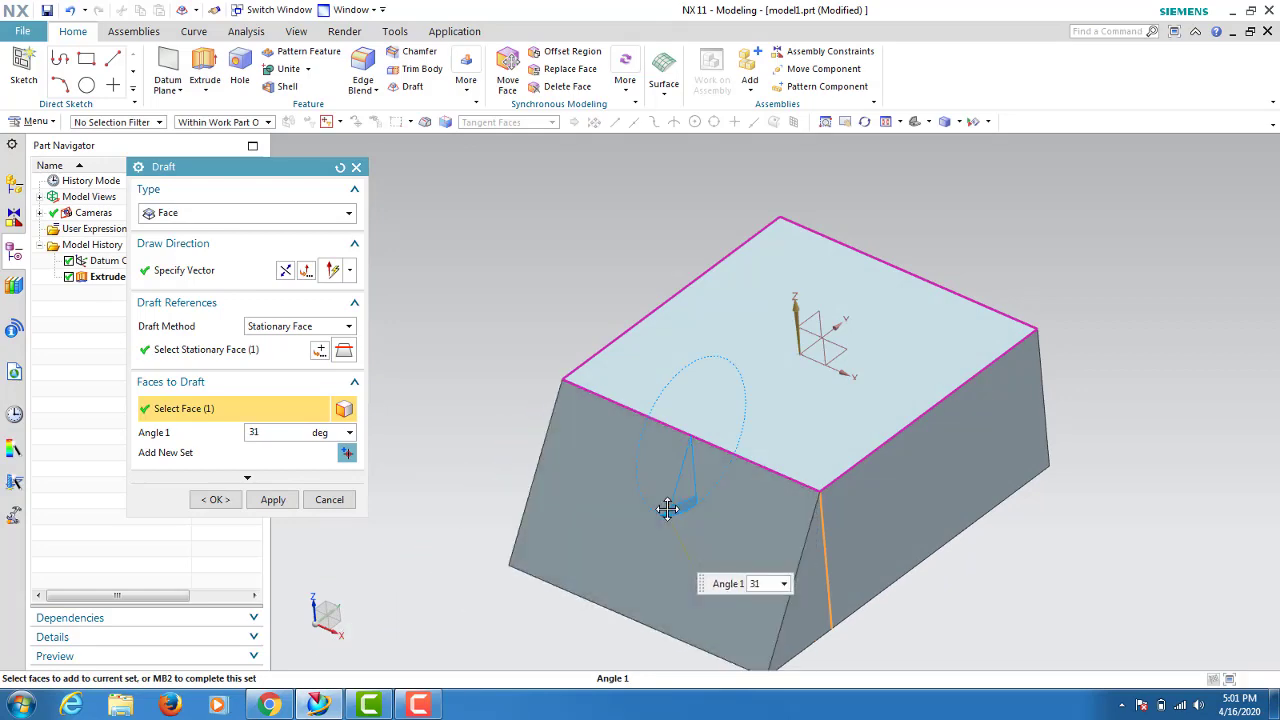
- Add the three remaining side faces to Faces to Draft and adjust the draft angle
mouse_move(666, 560)
middle_down()
mouse_move(651, 456)
mouse_move(655, 500)
middle_up()
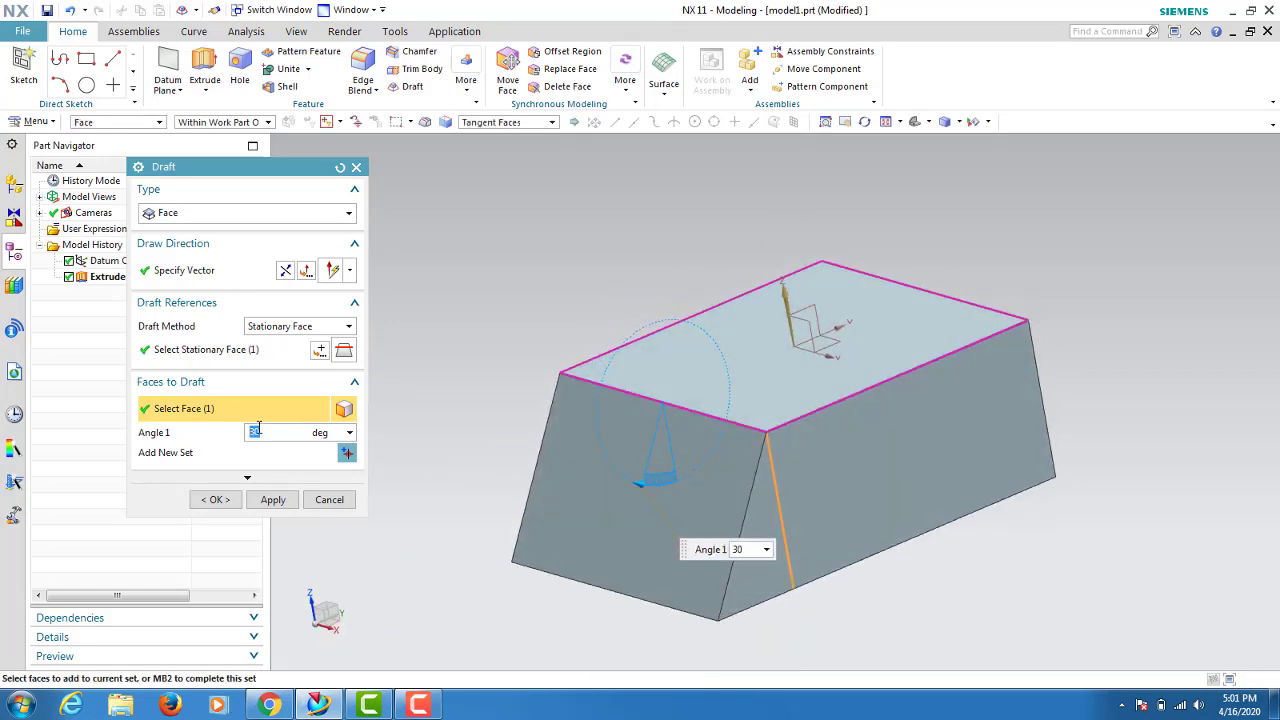
click(985, 479)
mouse_move(958, 465)
middle_down()
mouse_move(850, 487)
mouse_move(877, 491)
mouse_move(868, 516)
mouse_move(1048, 463)
mouse_move(1161, 469)
middle_up()
click(963, 509)
click(908, 509)
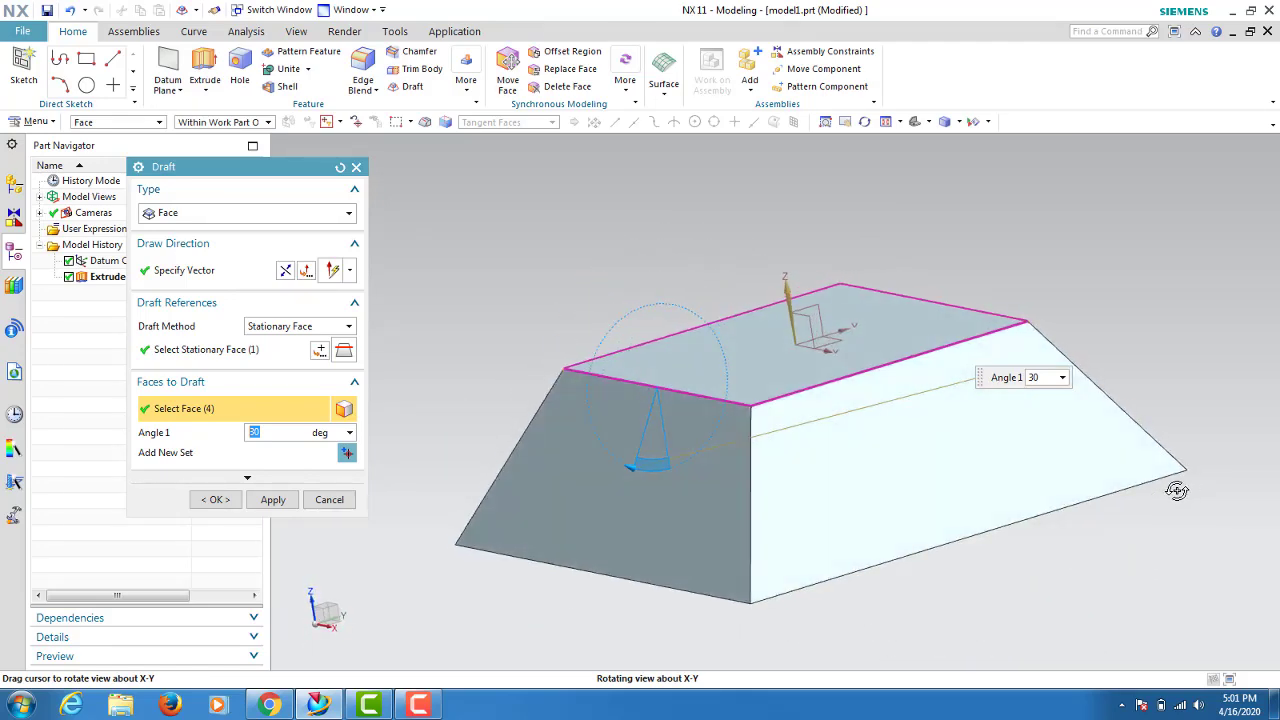
middle_drag(1161, 469, 1174, 486)
mouse_move(638, 466)
mouse_down()
mouse_move(663, 457)
mouse_move(693, 473)
mouse_up()
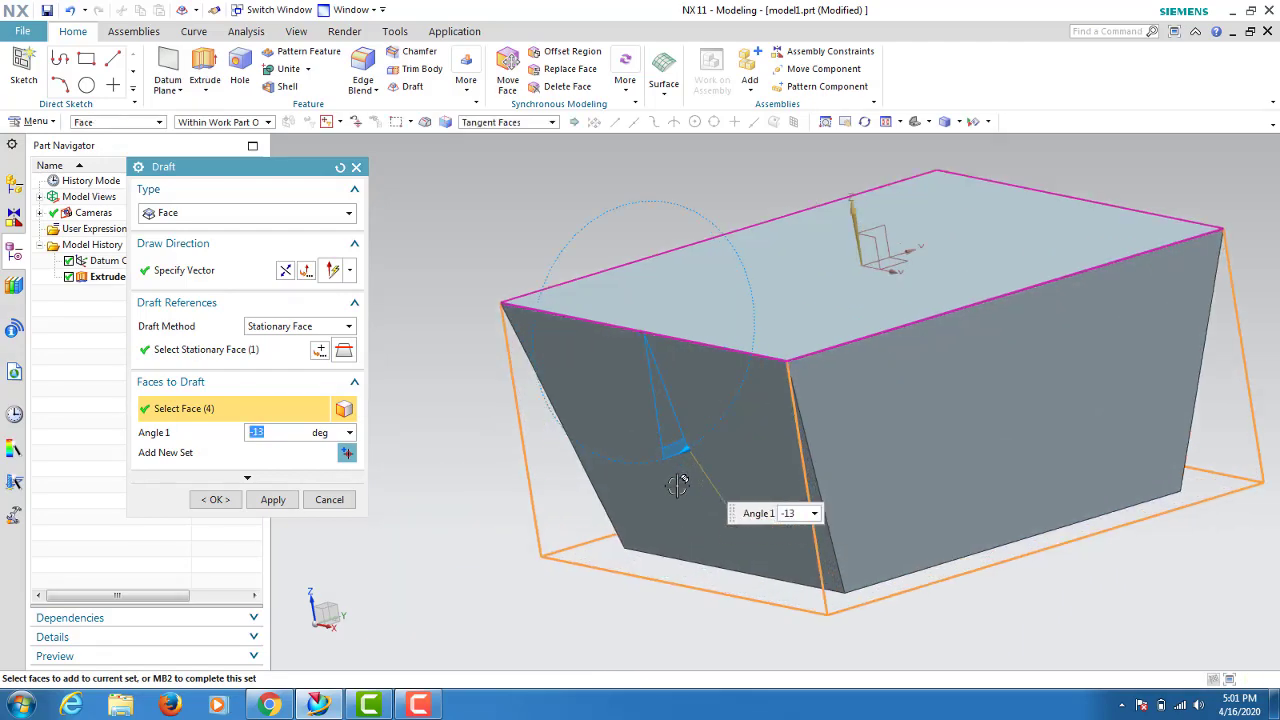
mouse_move(690, 476)
middle_down()
mouse_move(648, 480)
mouse_move(671, 451)
middle_up()
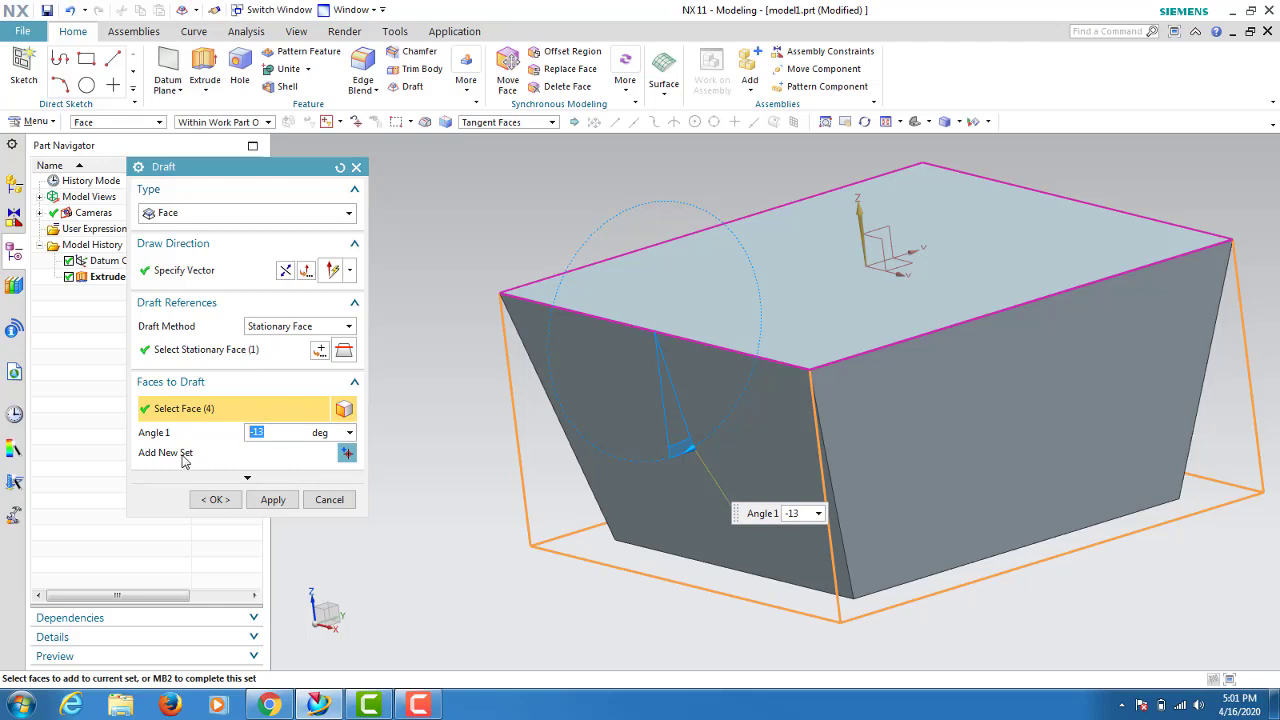
- Apply the -13° draft to create Draft (7), then close the Draft dialog
click(344, 456)
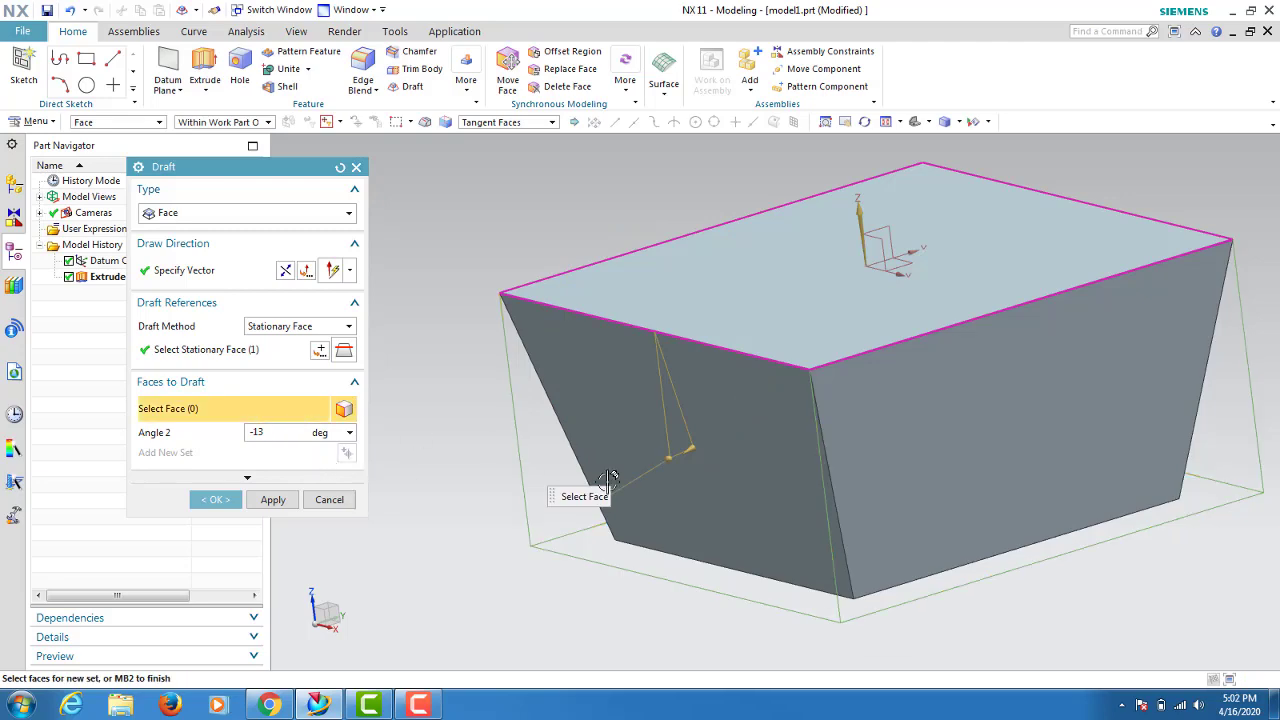
mouse_move(610, 478)
middle_down()
mouse_move(586, 543)
mouse_move(580, 500)
middle_up()
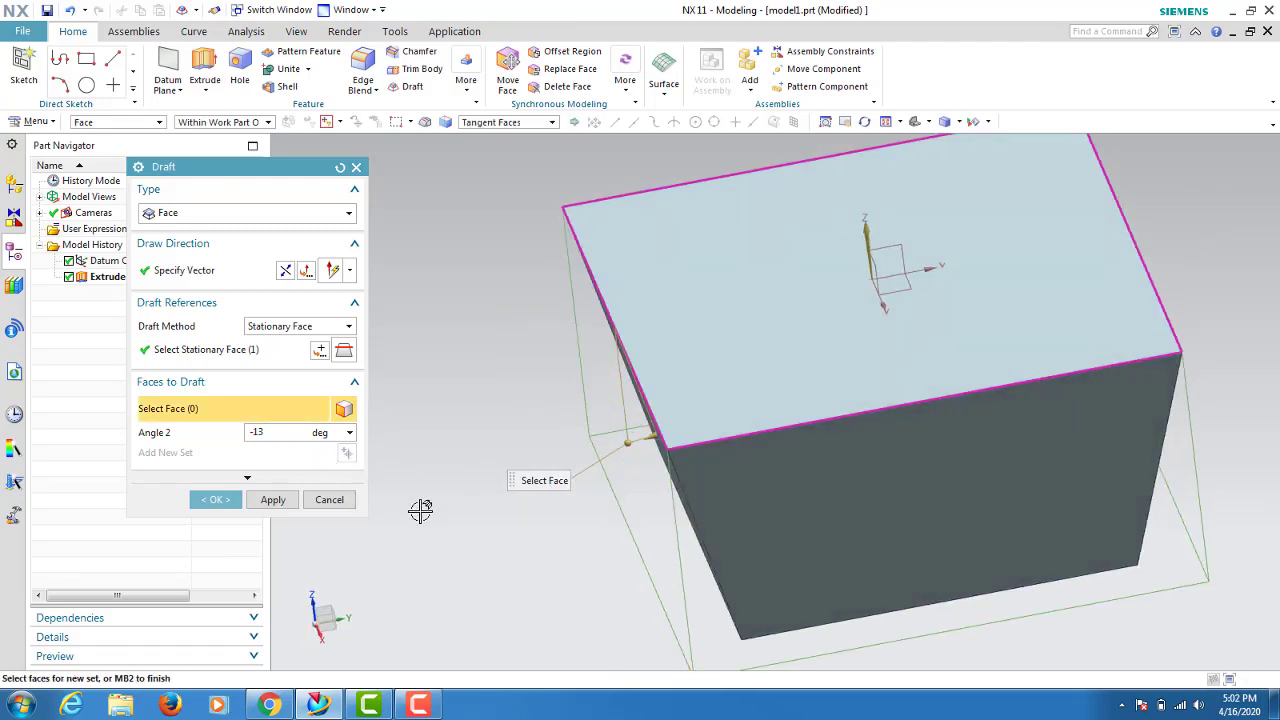
click(273, 499)
mouse_move(486, 543)
middle_down()
mouse_move(528, 417)
mouse_move(538, 437)
mouse_move(500, 455)
middle_up()
click(329, 499)
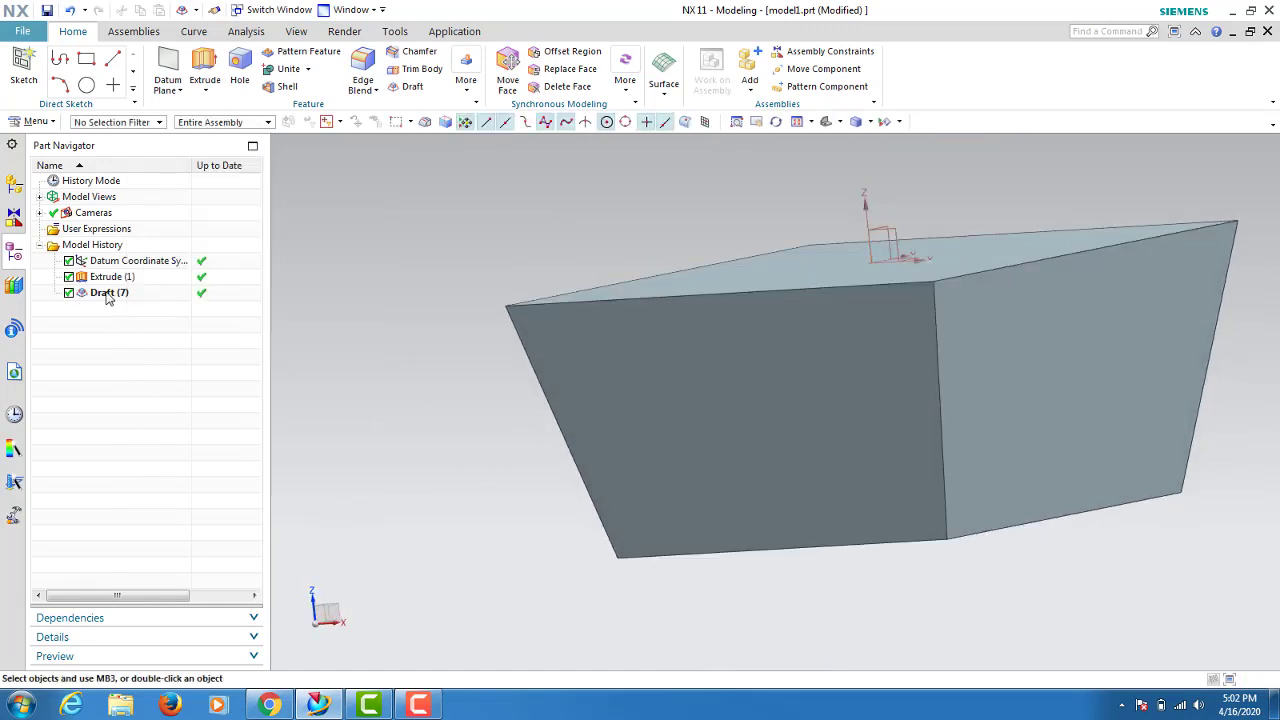
- Delete Draft (7) from the Part Navigator and start a fresh Draft from the Home ribbon
right_click(122, 297)
key(Escape)
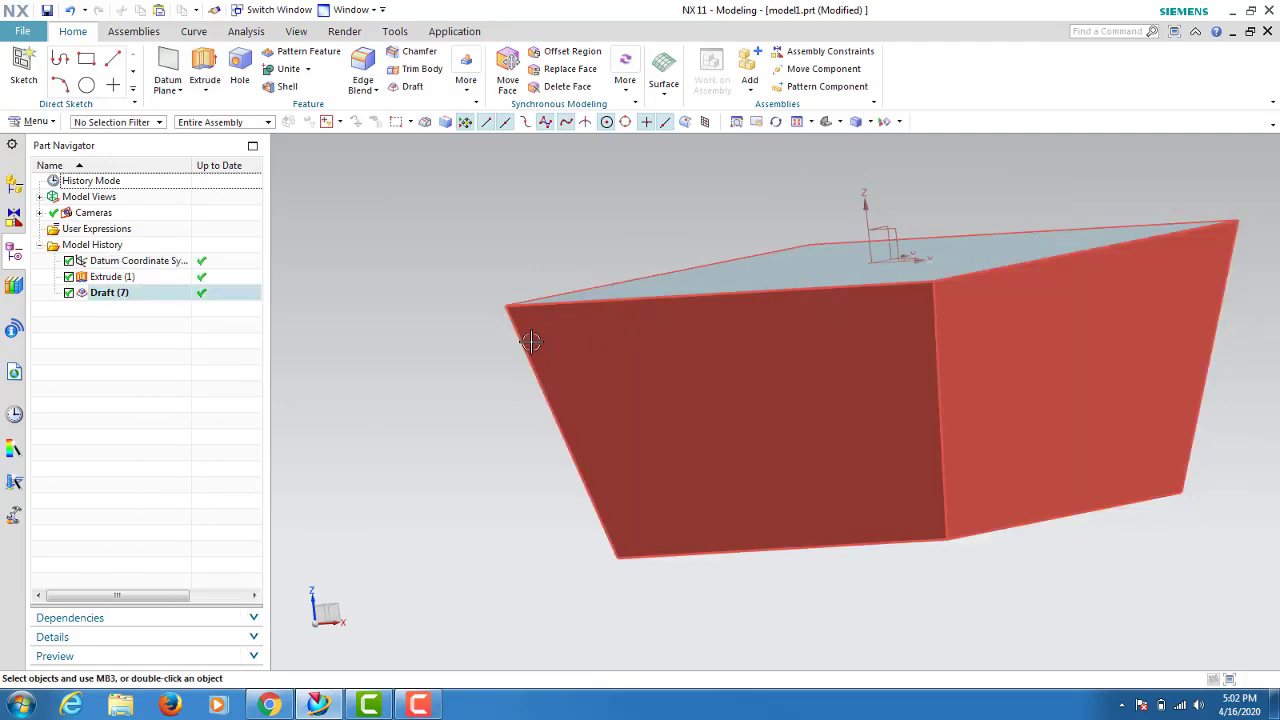
right_click(114, 303)
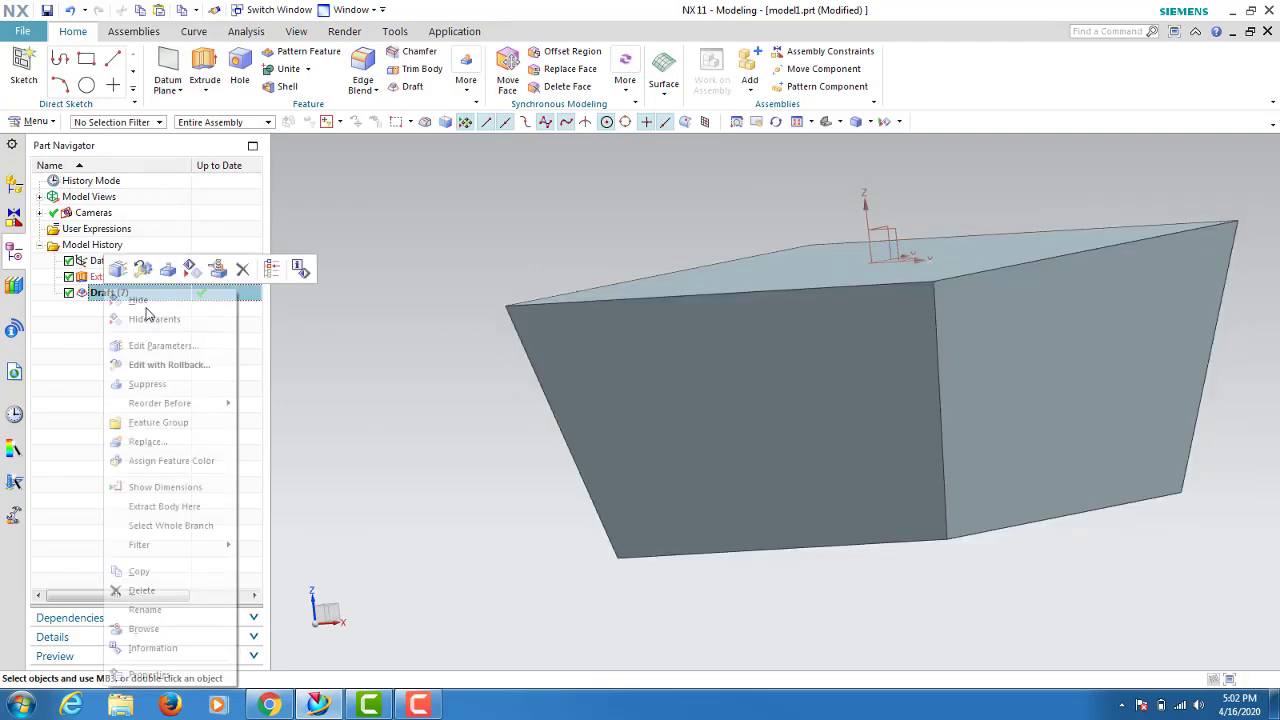
click(137, 586)
middle_drag(557, 373, 531, 380)
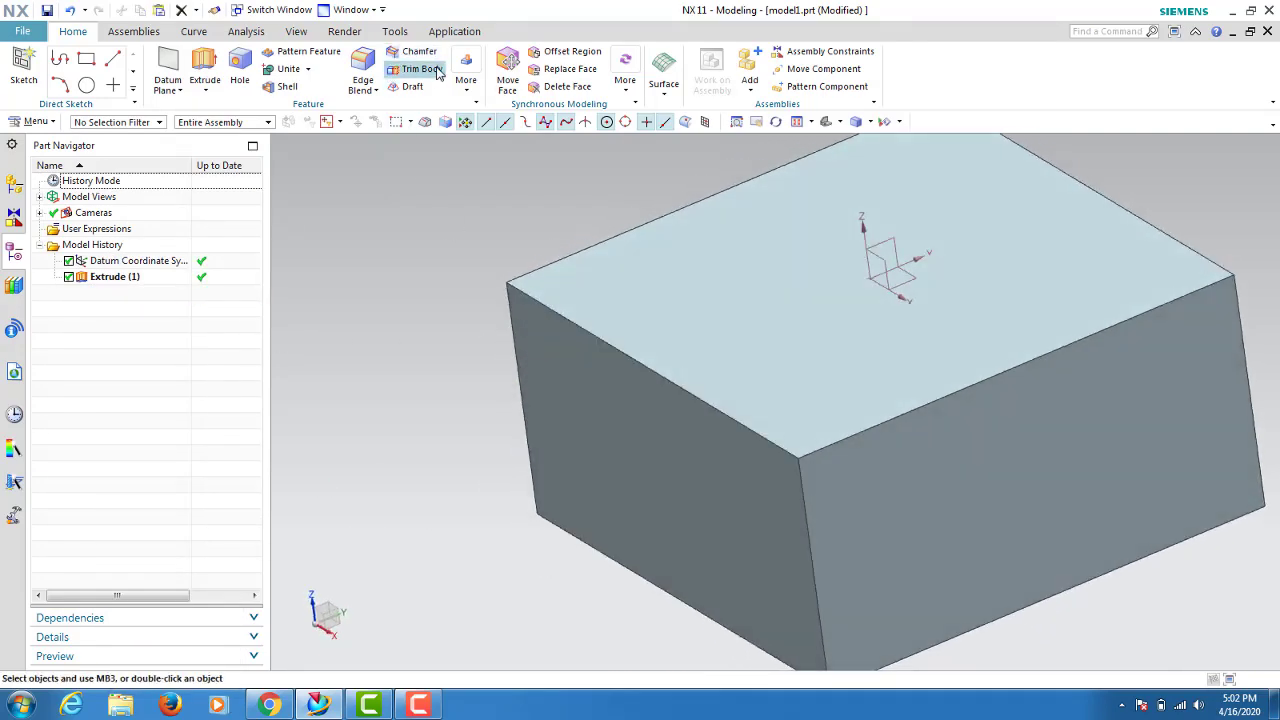
click(424, 87)
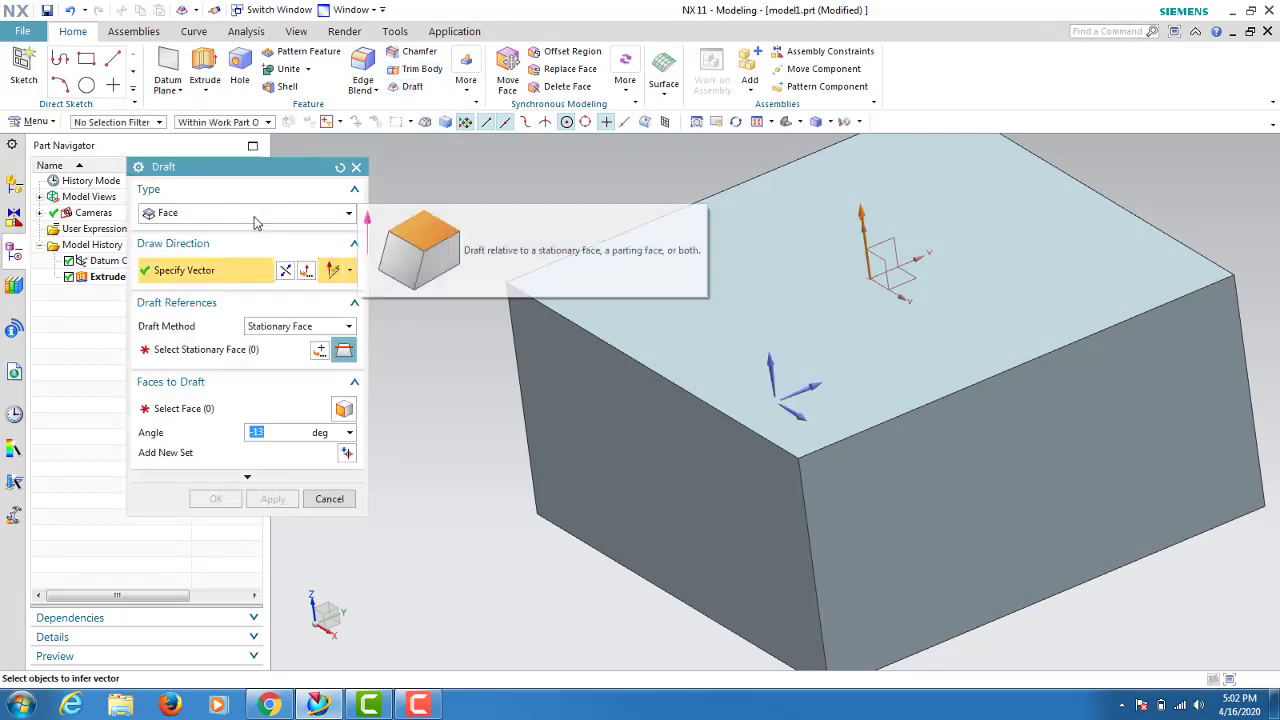
- Switch the draft type to Edge and use the top face's normal as draw direction
click(240, 213)
click(205, 248)
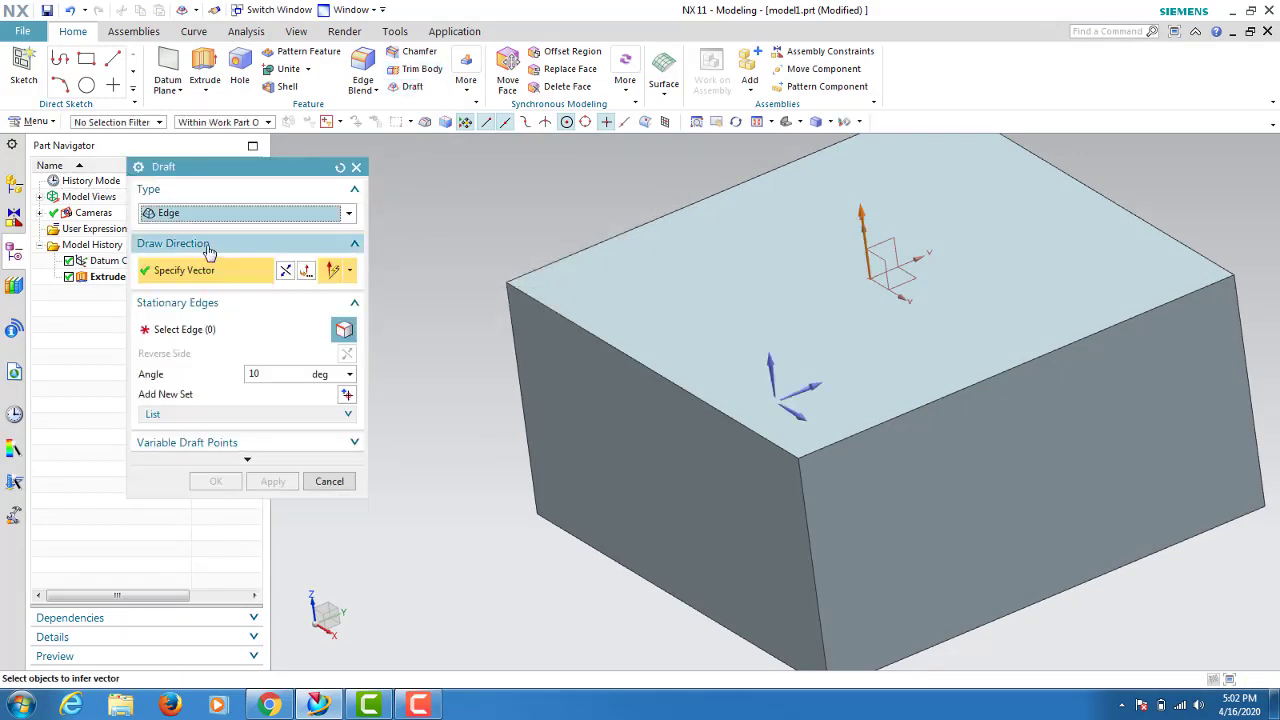
middle_drag(571, 337, 650, 340)
click(789, 354)
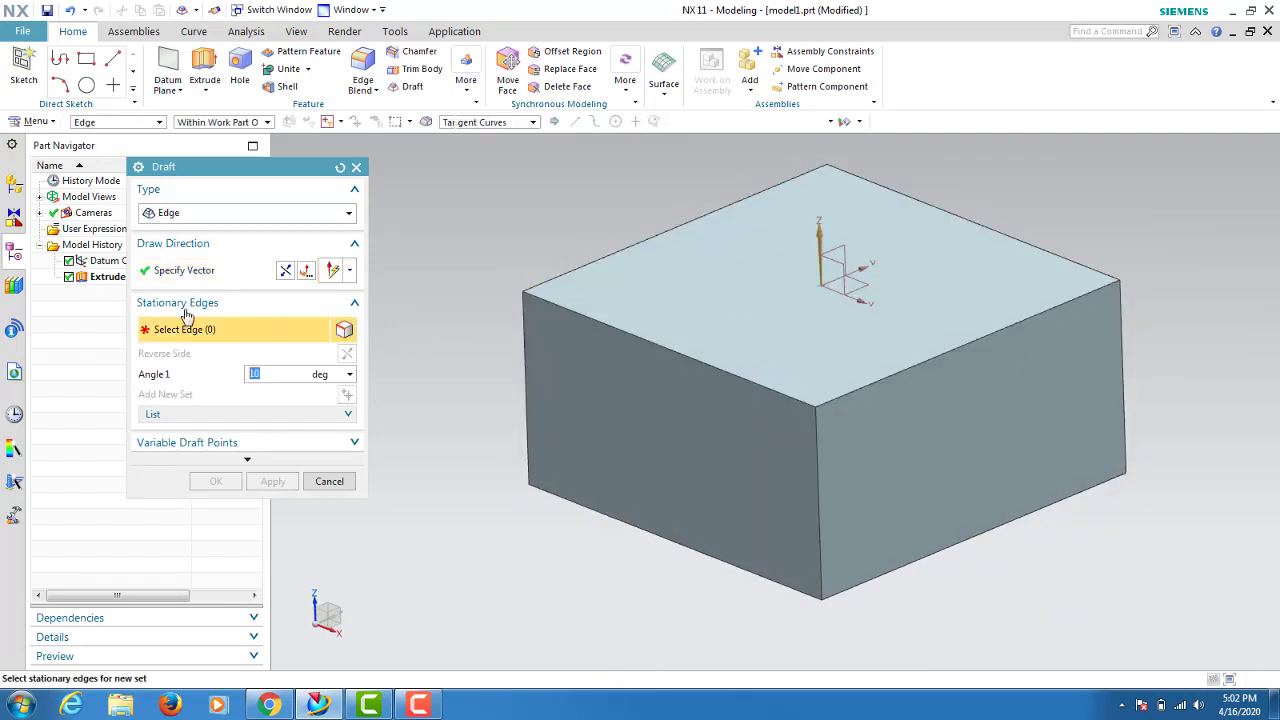
- Choose Inferred Vector and settle the draw direction on +Z after reversing it twice
click(348, 270)
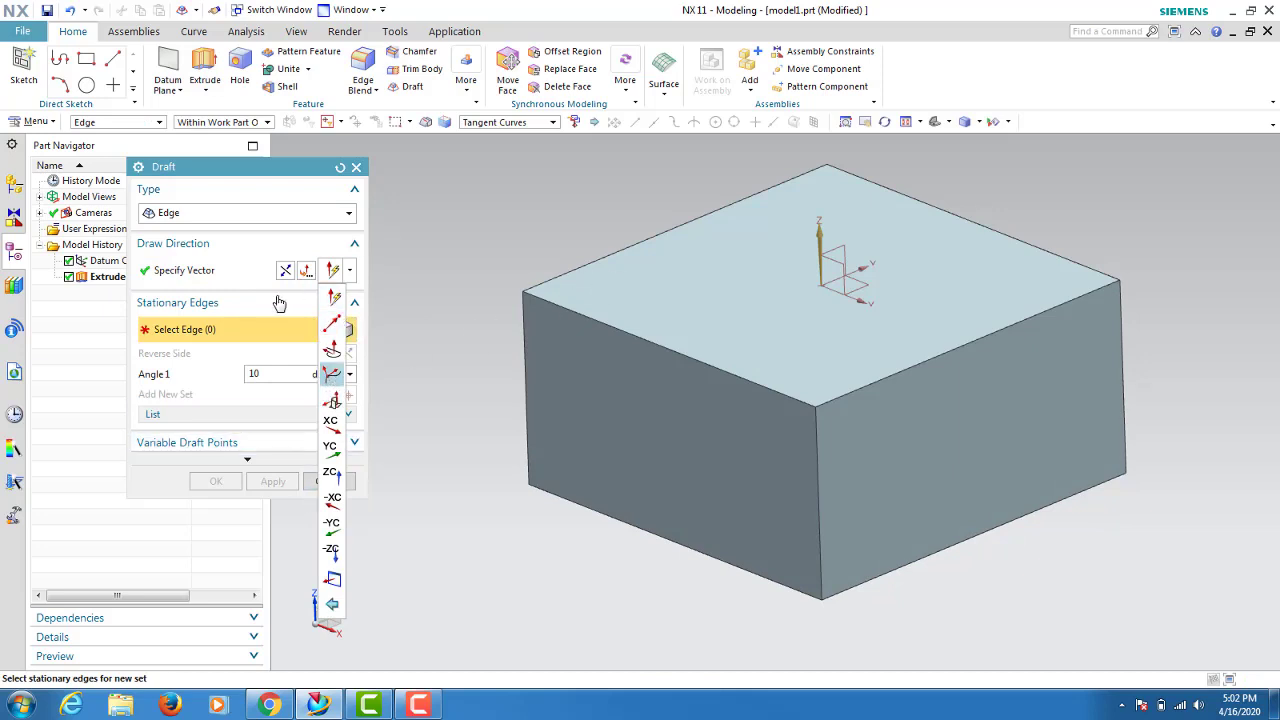
click(333, 302)
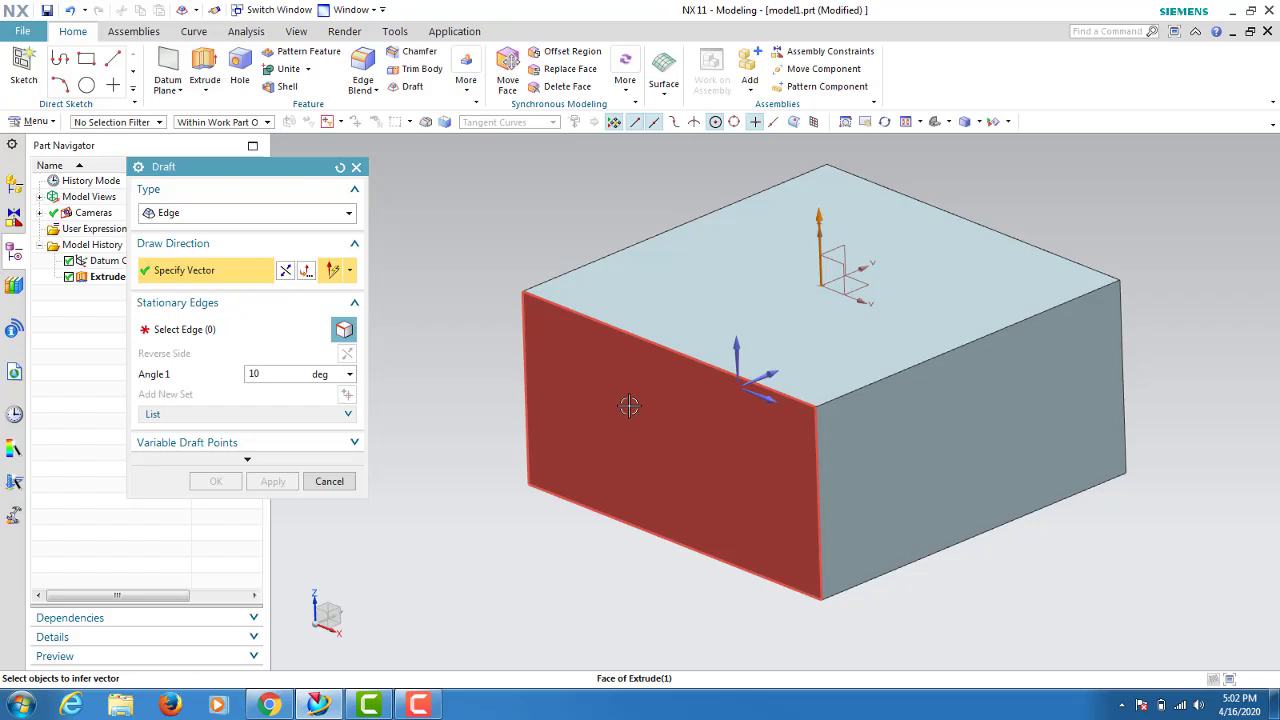
click(286, 271)
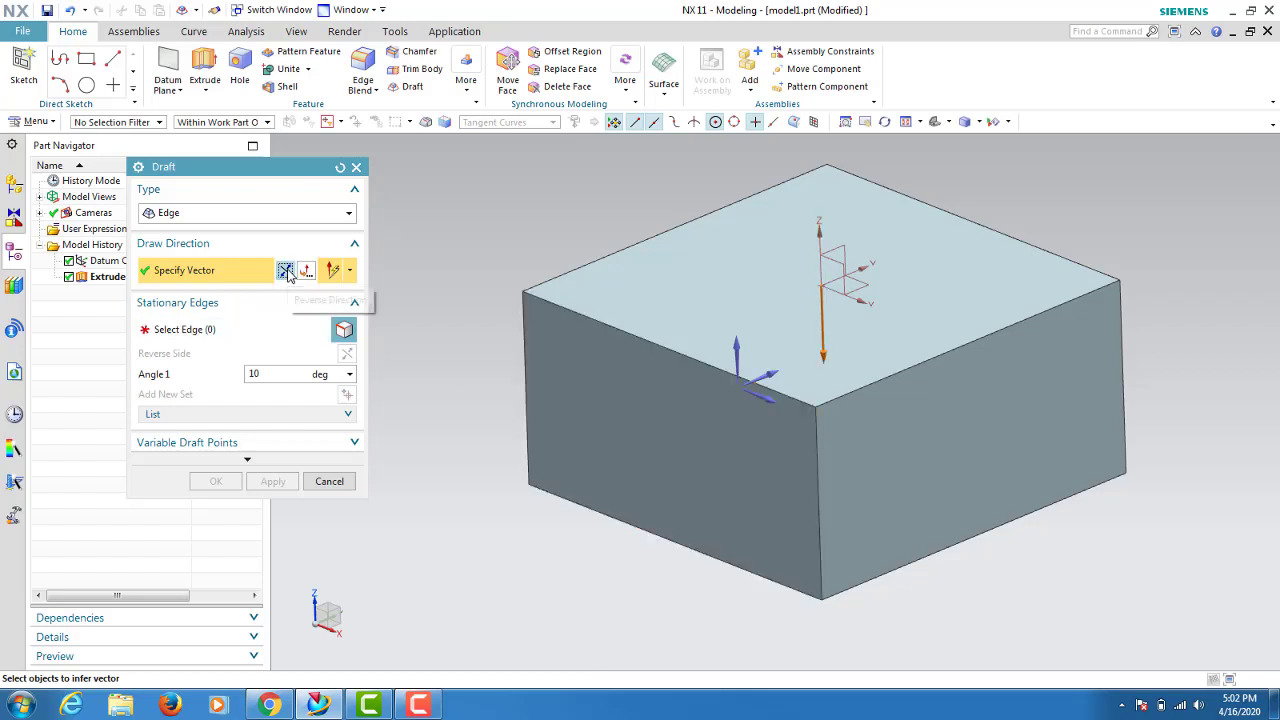
click(286, 271)
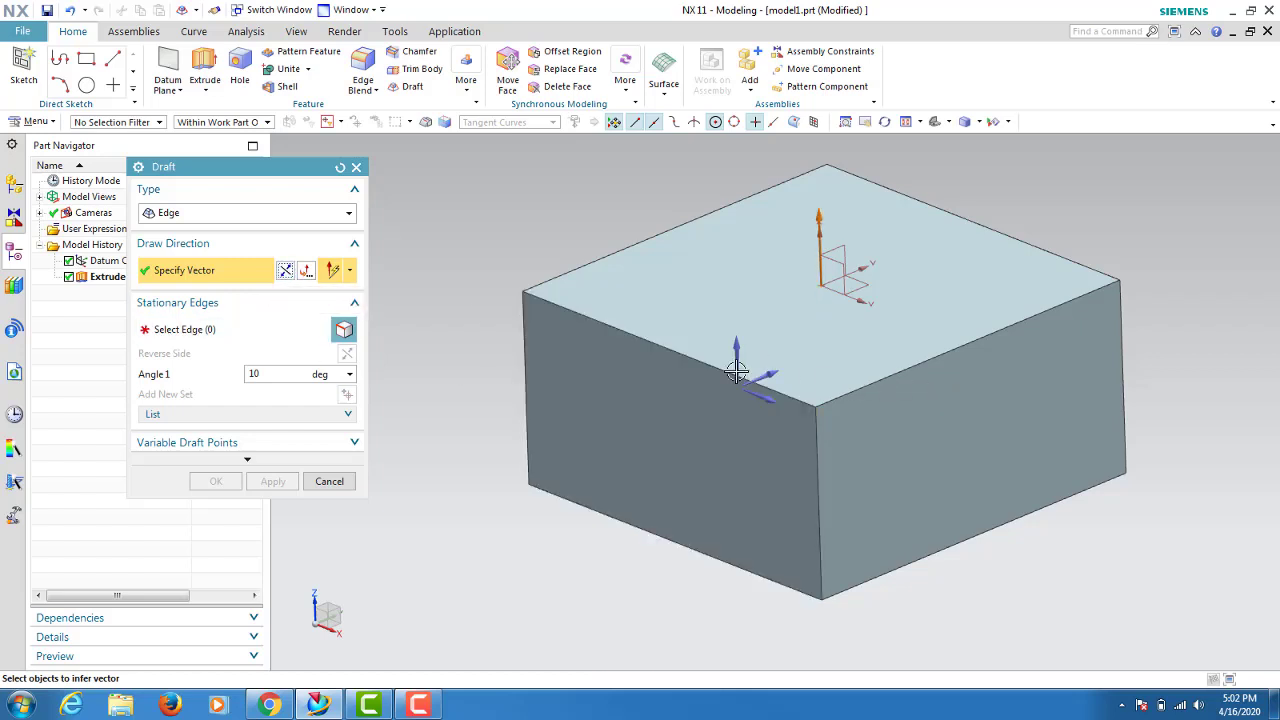
click(350, 271)
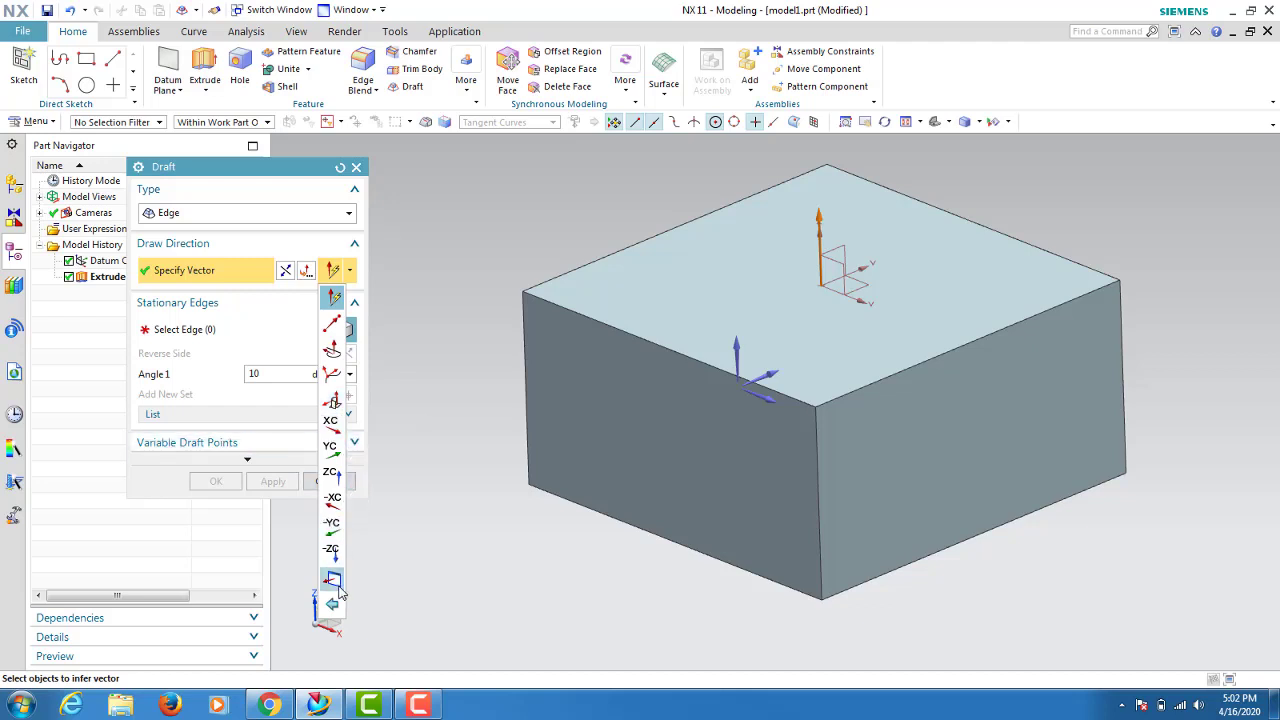
click(468, 316)
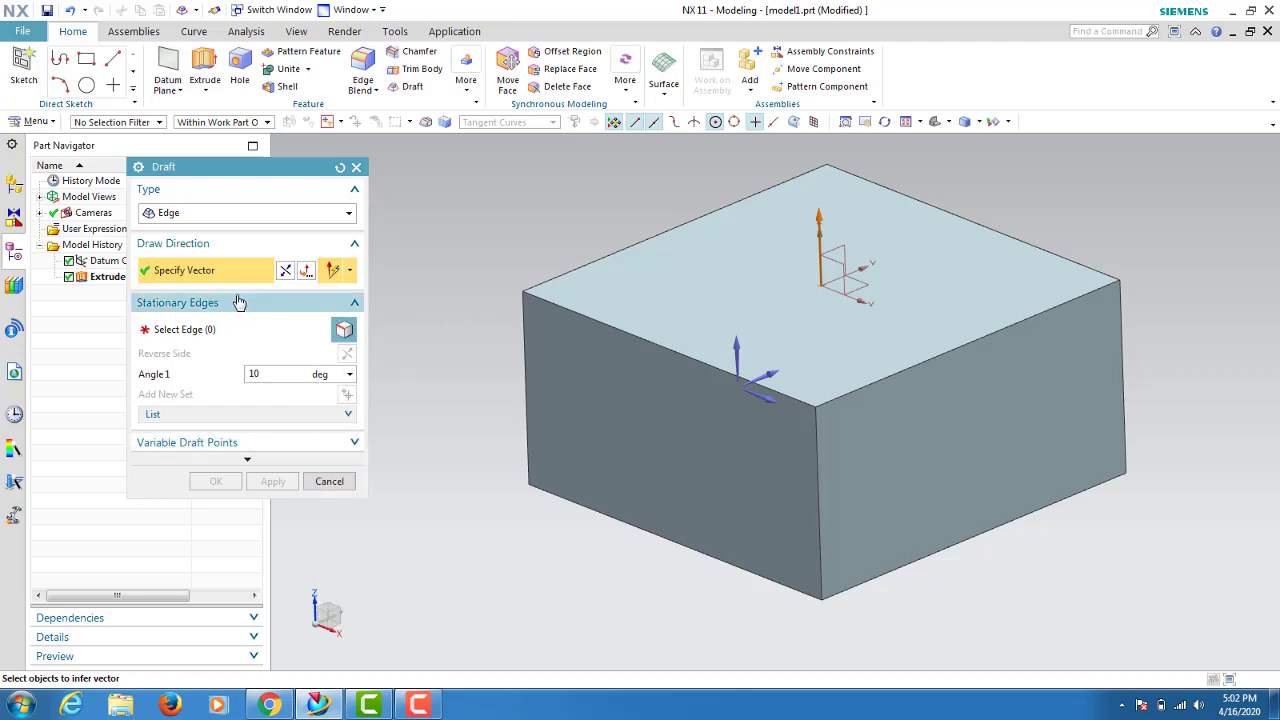
mouse_move(704, 302)
middle_down()
mouse_move(694, 263)
mouse_move(703, 289)
mouse_move(686, 297)
mouse_move(712, 318)
middle_up()
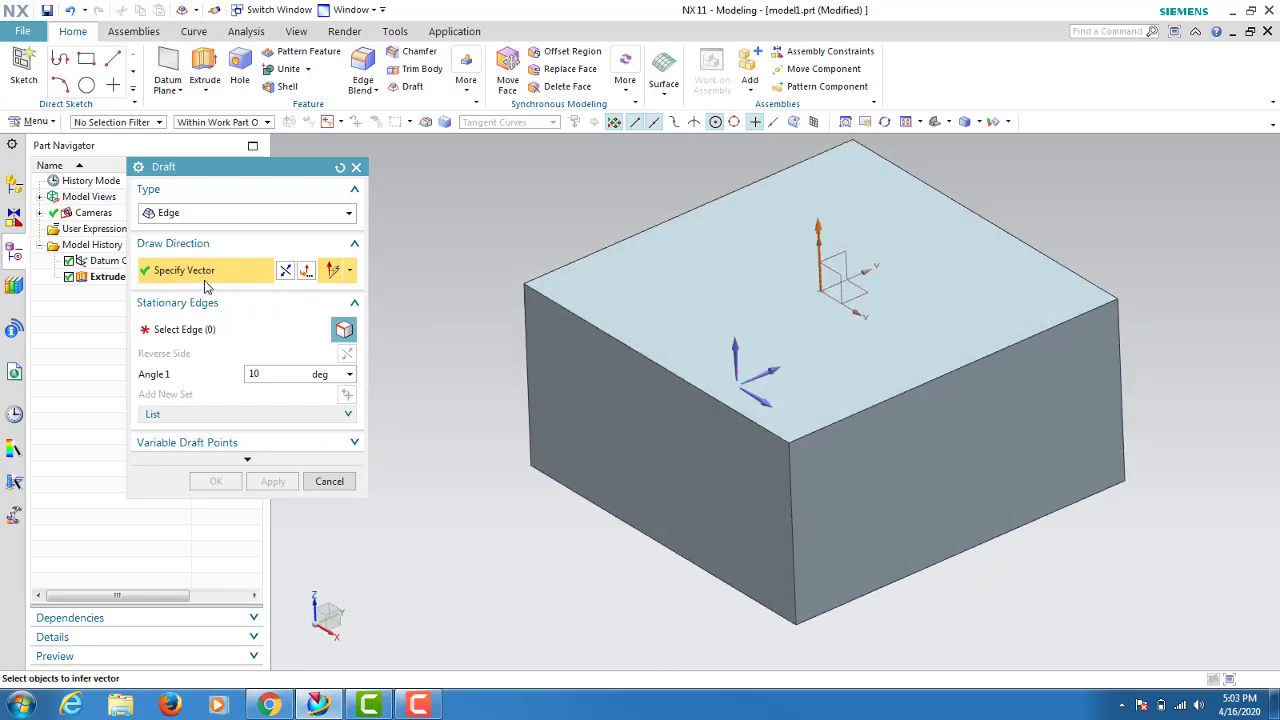
click(735, 348)
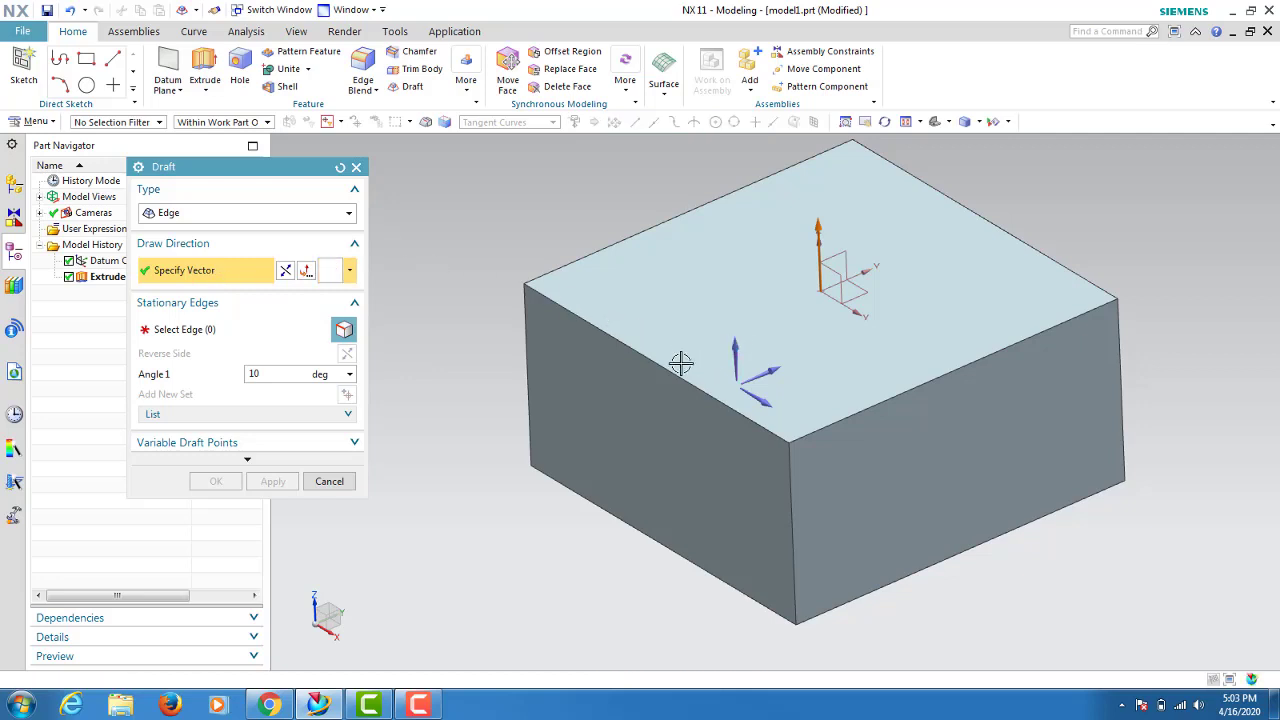
middle_drag(556, 382, 568, 370)
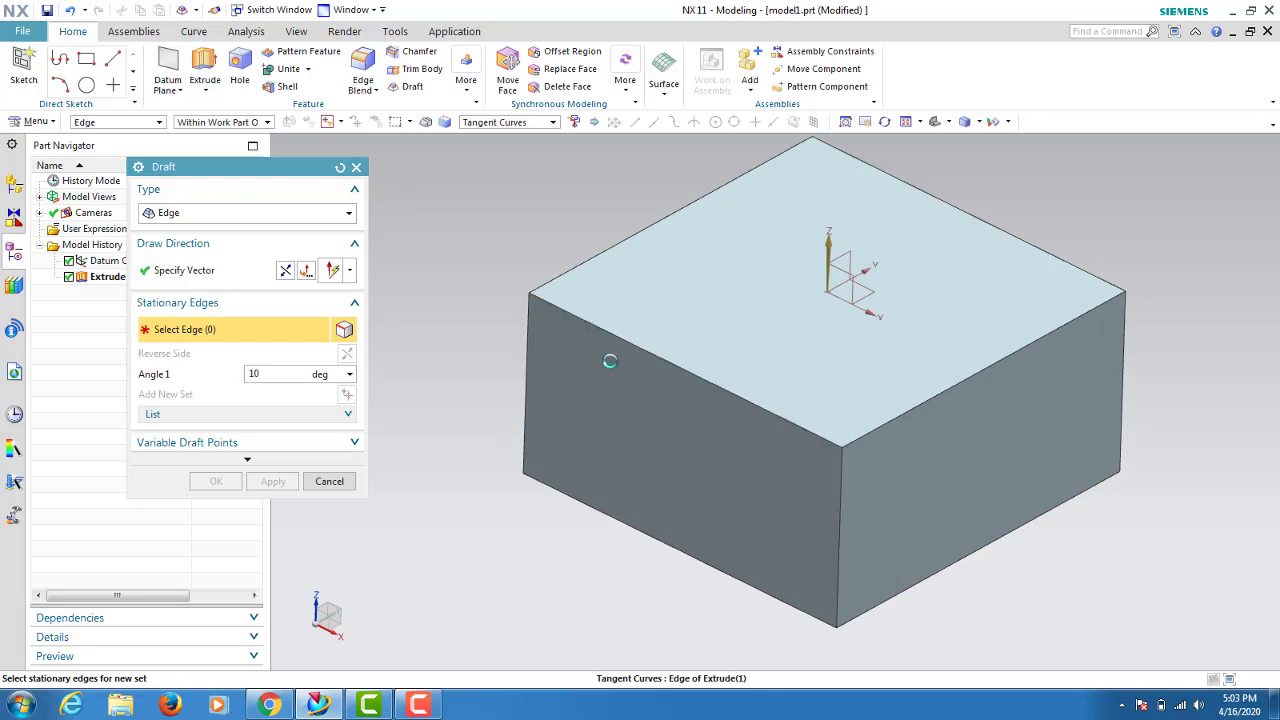
- Try an edge draft on the top front edge at 15° then 25°, then reset the dialog
click(615, 335)
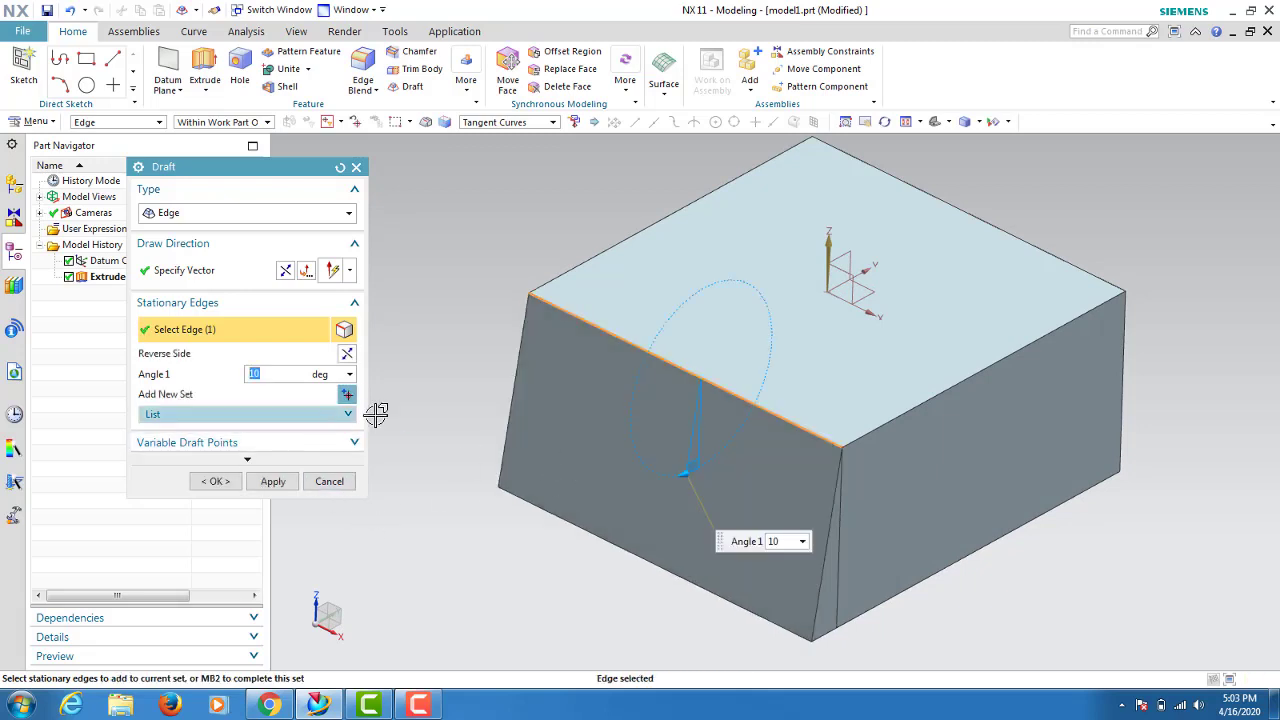
middle_drag(370, 397, 348, 398)
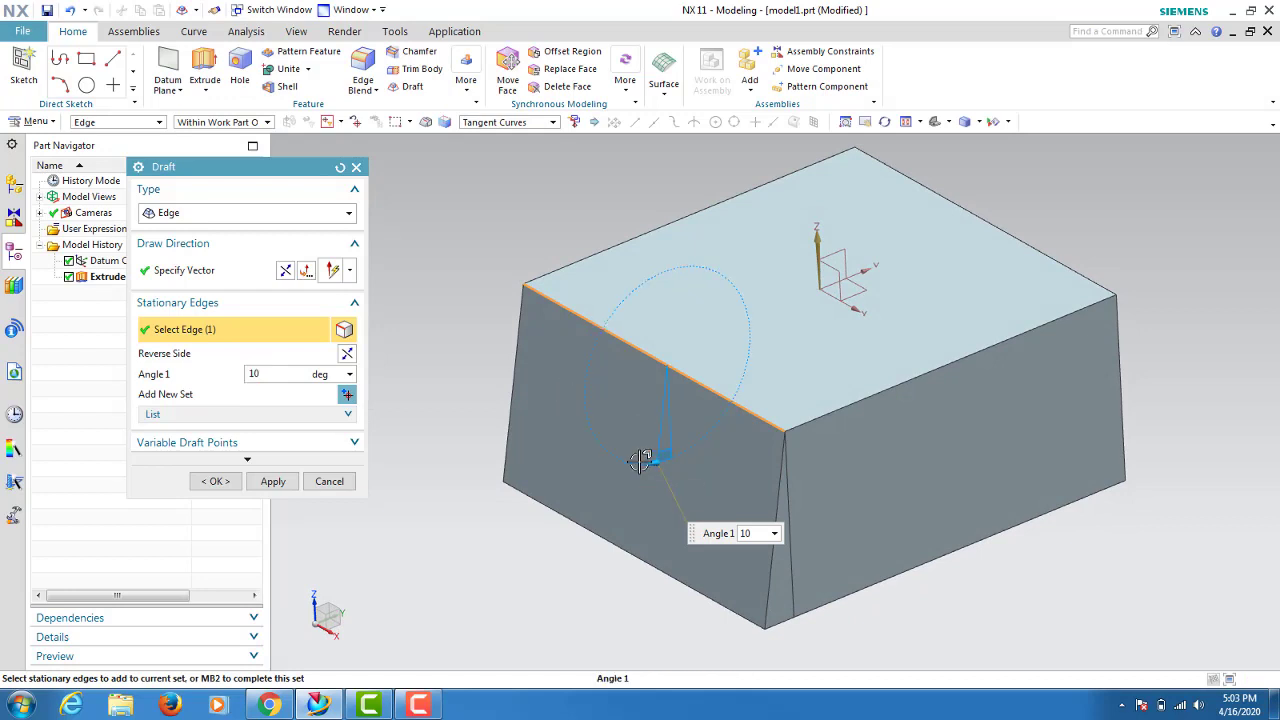
mouse_move(652, 458)
mouse_down()
mouse_move(616, 455)
mouse_move(641, 459)
mouse_up()
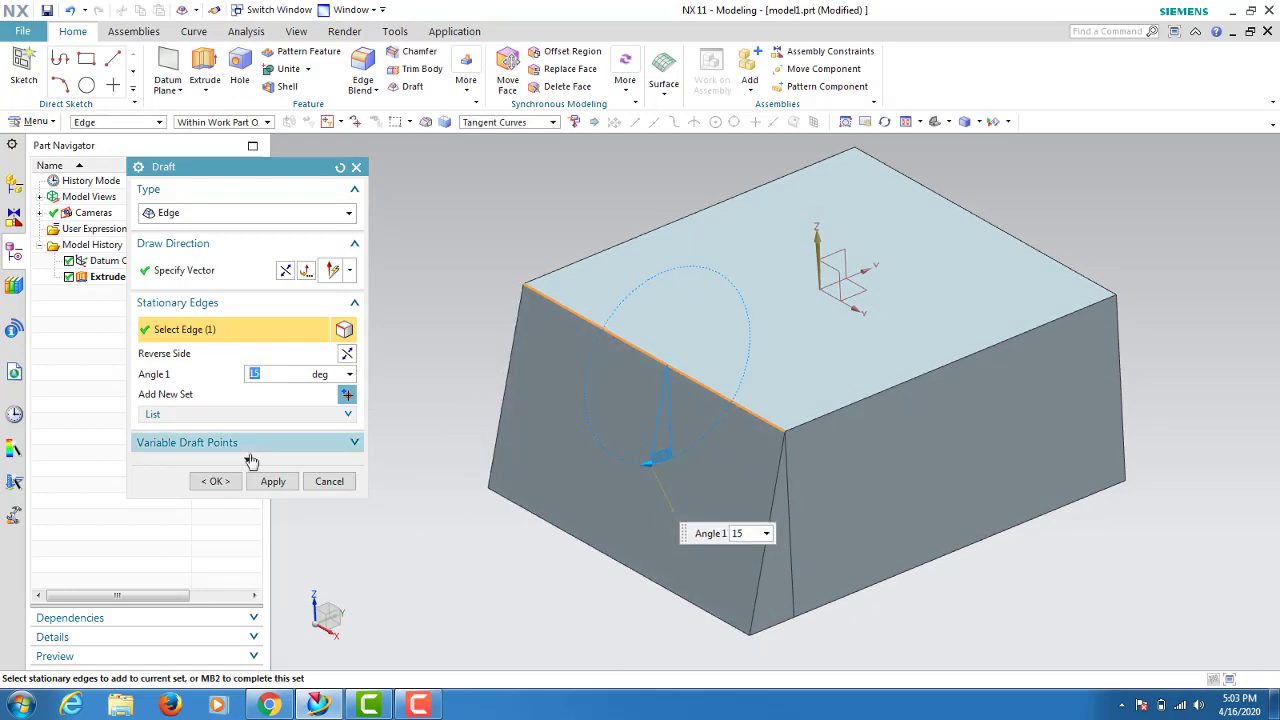
click(285, 270)
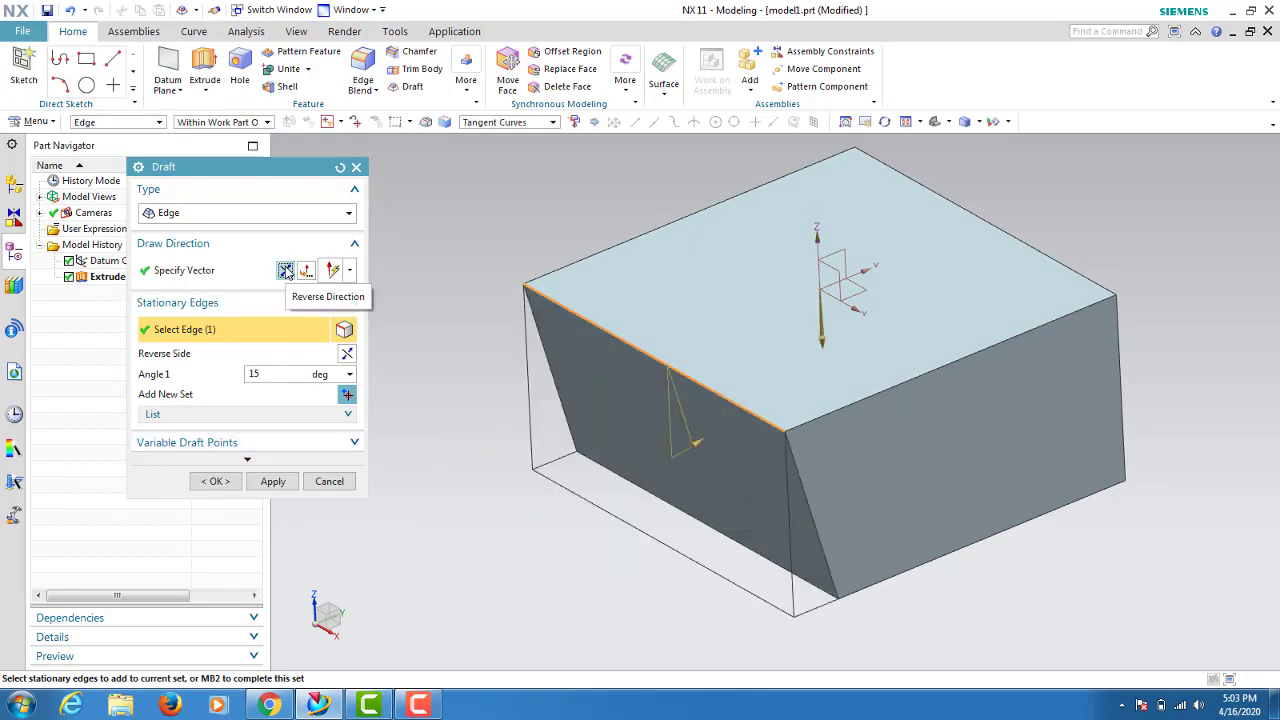
click(285, 270)
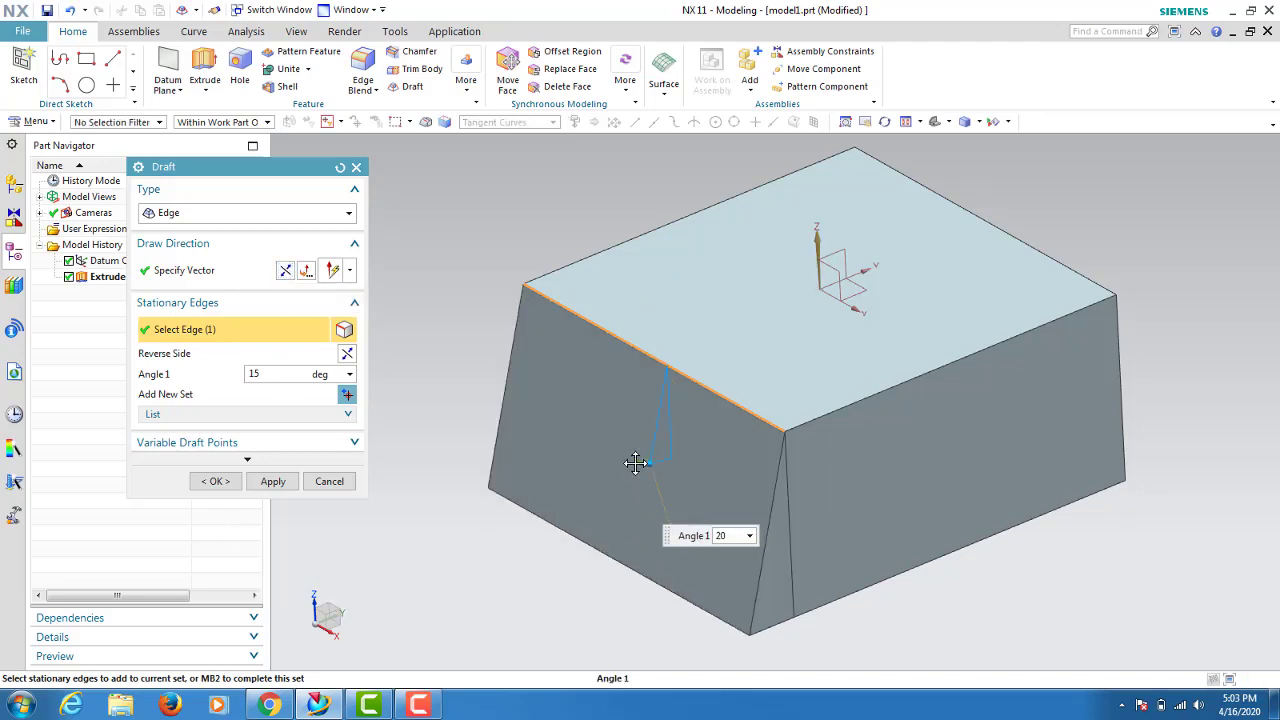
drag(649, 470, 643, 537)
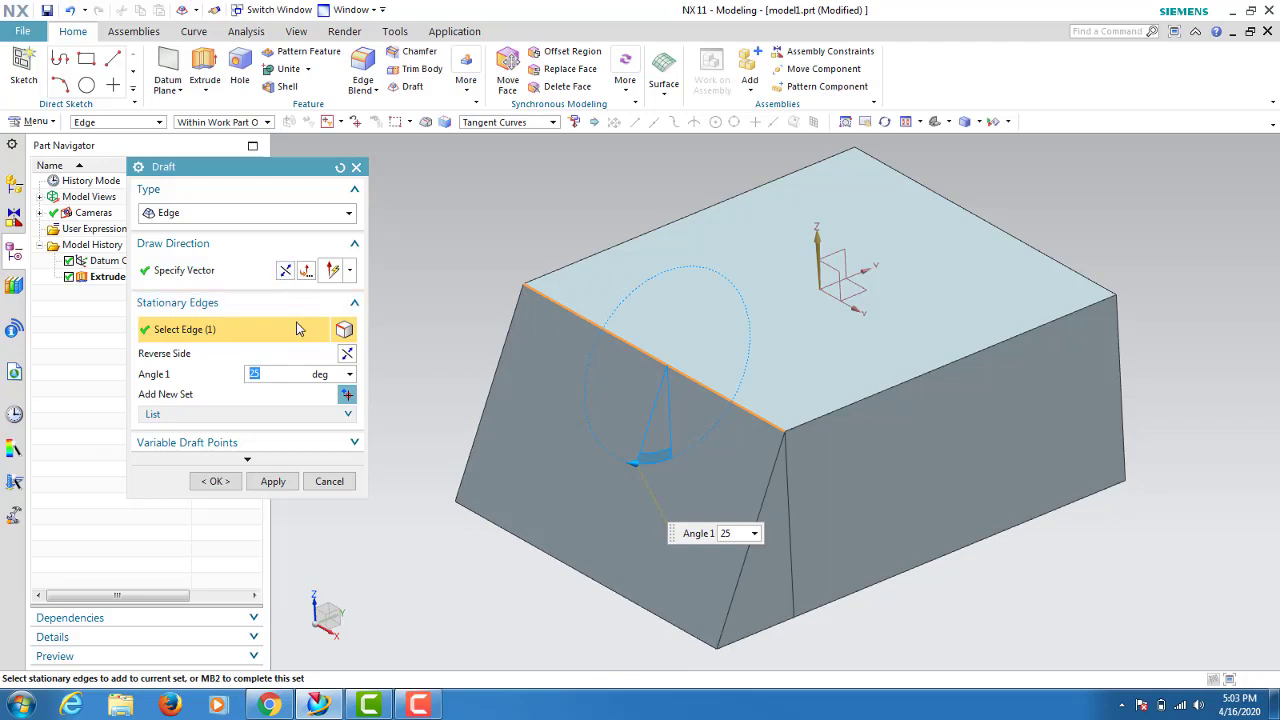
click(340, 168)
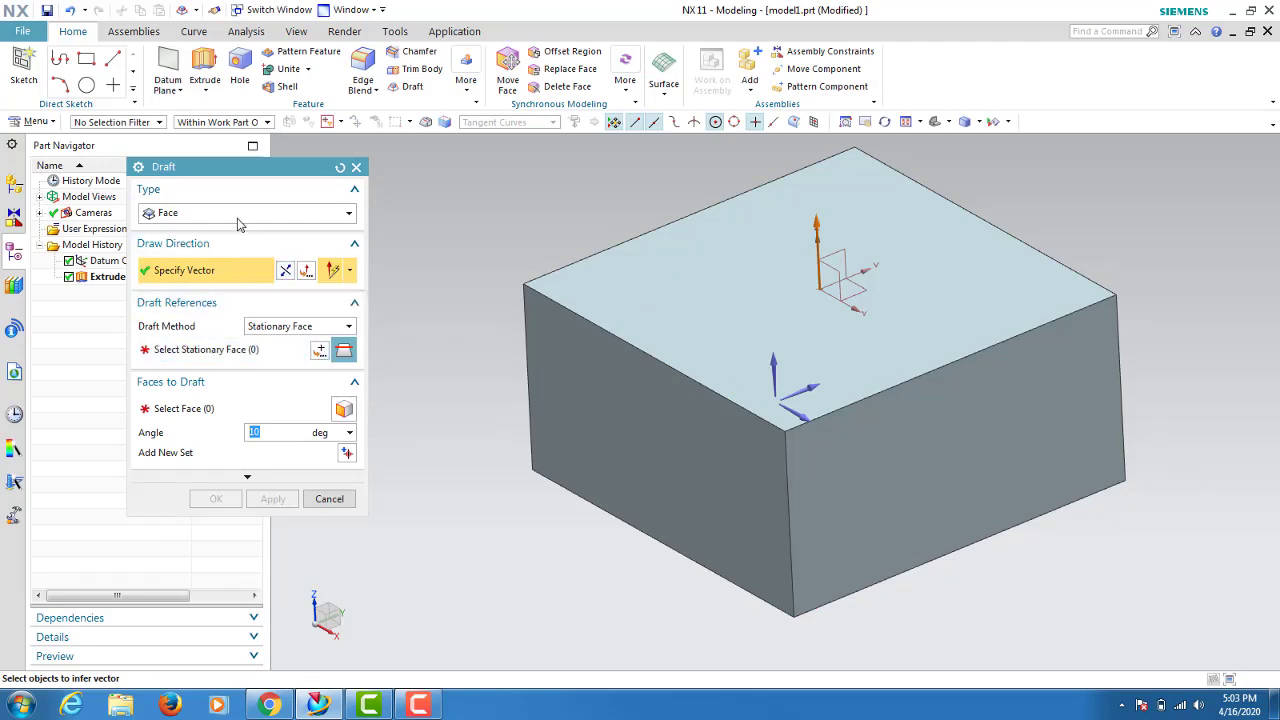
- Switch the draft to Edge type and pick the block's top front edge as stationary
click(200, 215)
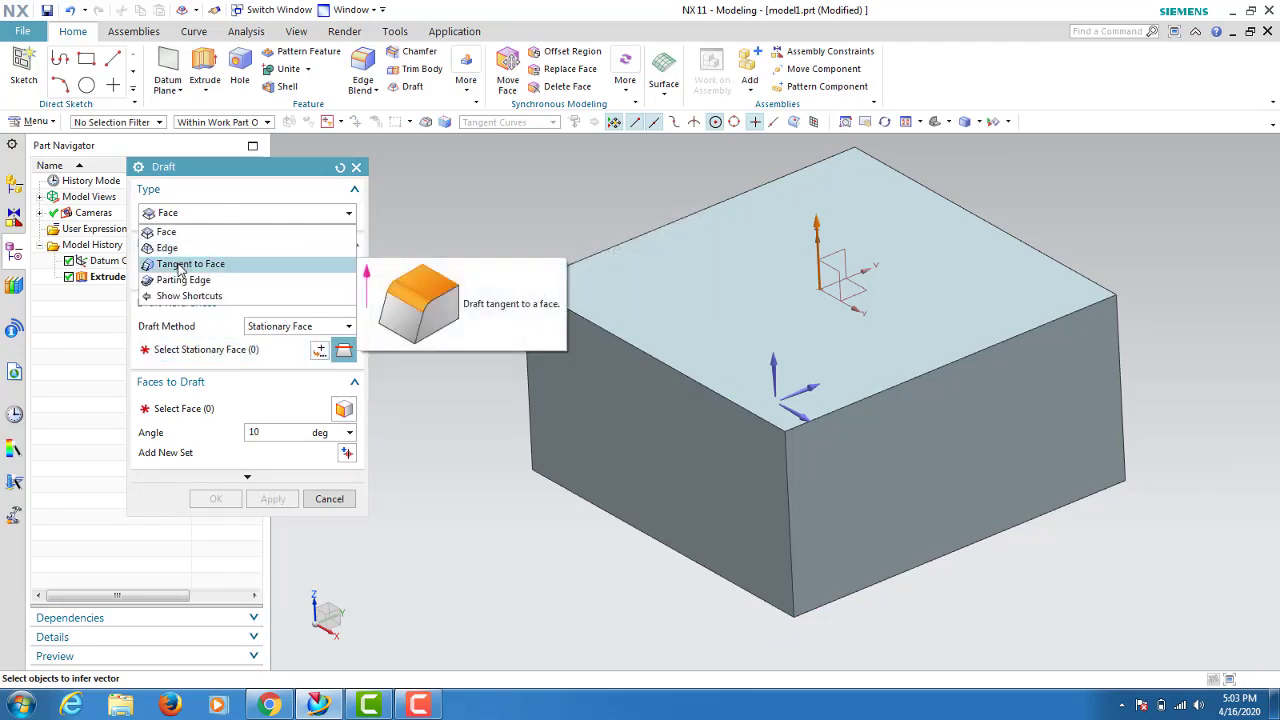
click(168, 247)
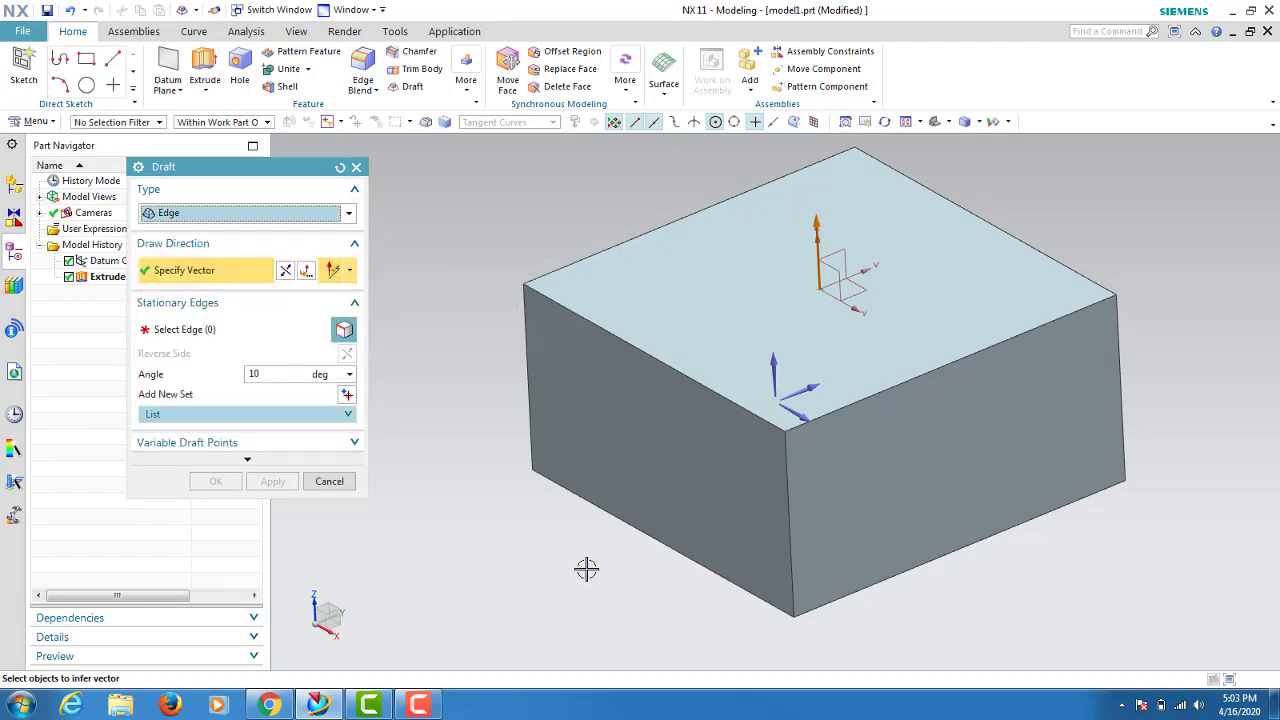
click(795, 413)
mouse_move(814, 431)
middle_down()
mouse_move(843, 431)
mouse_move(586, 399)
middle_up()
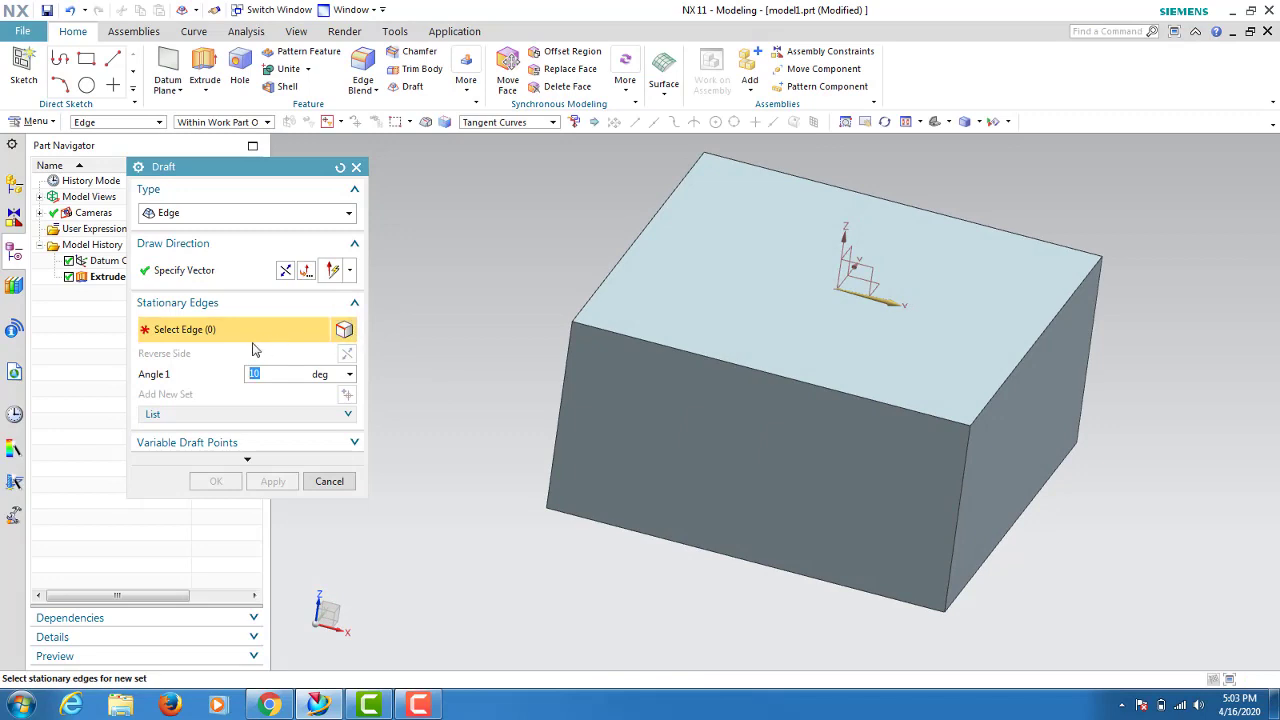
click(850, 391)
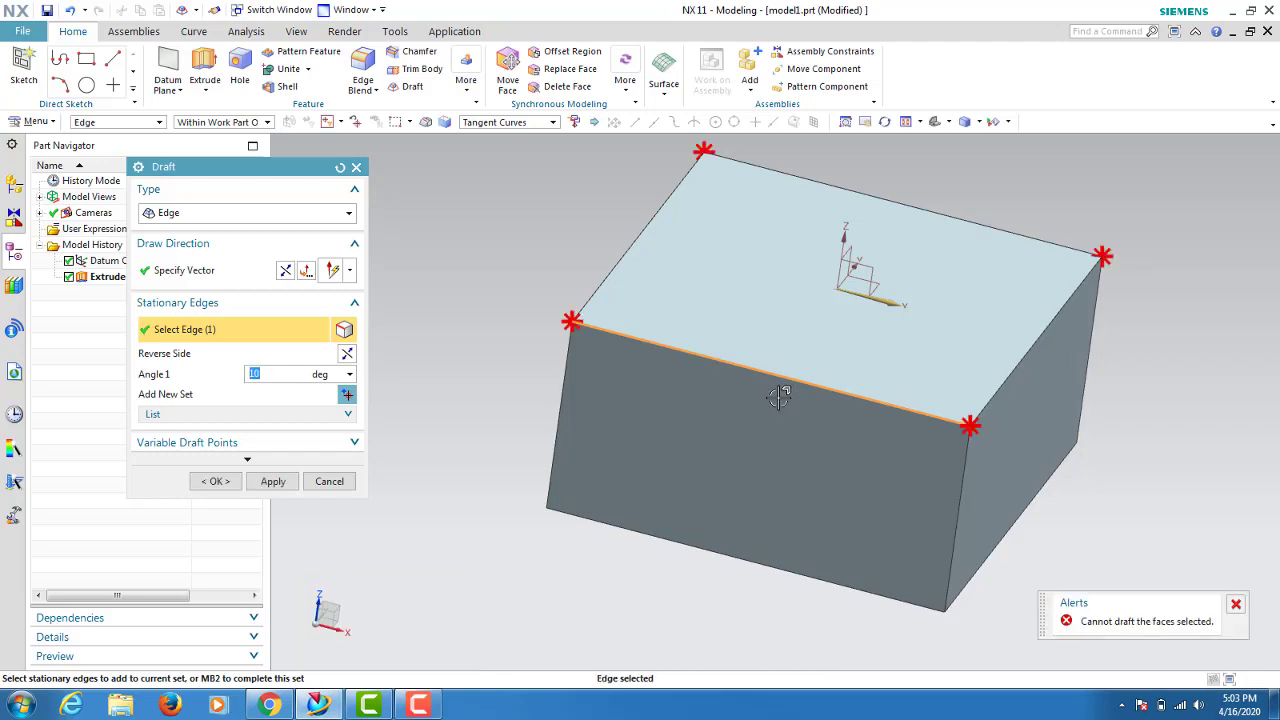
middle_drag(779, 397, 749, 396)
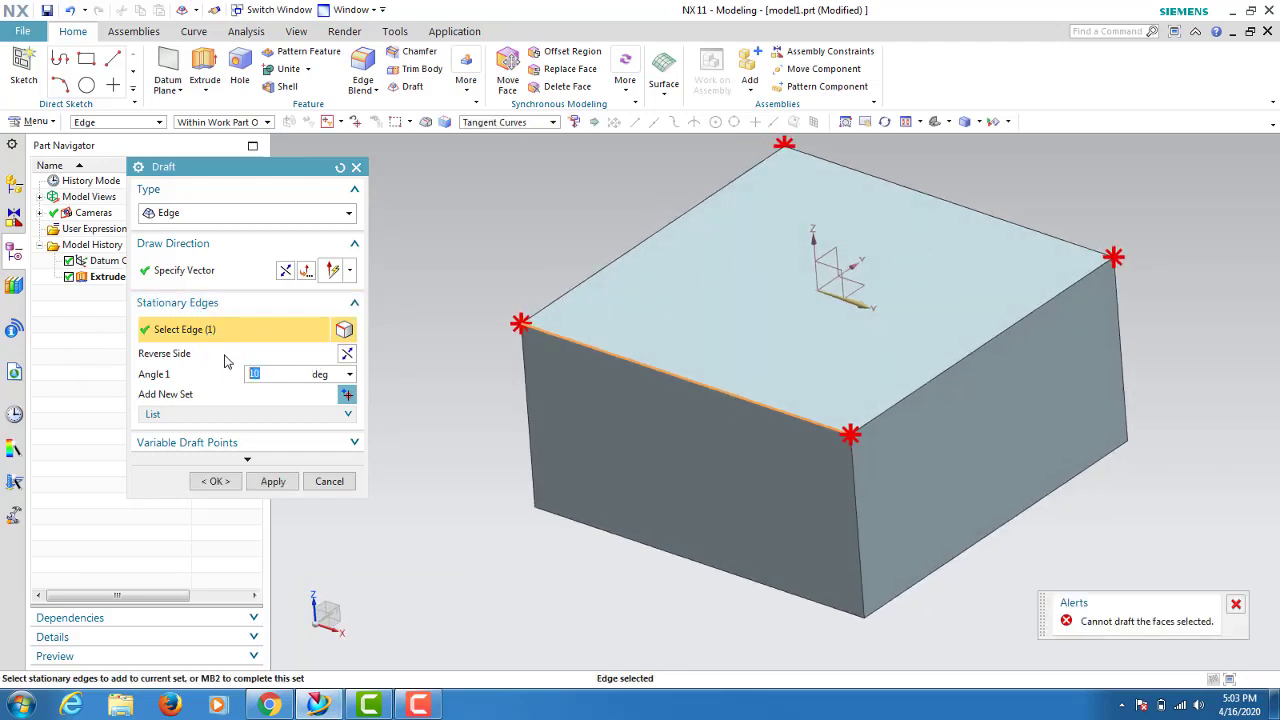
- Toggle Reverse Direction, then infer the vertical draw direction from the top face for a 10° preview
click(285, 271)
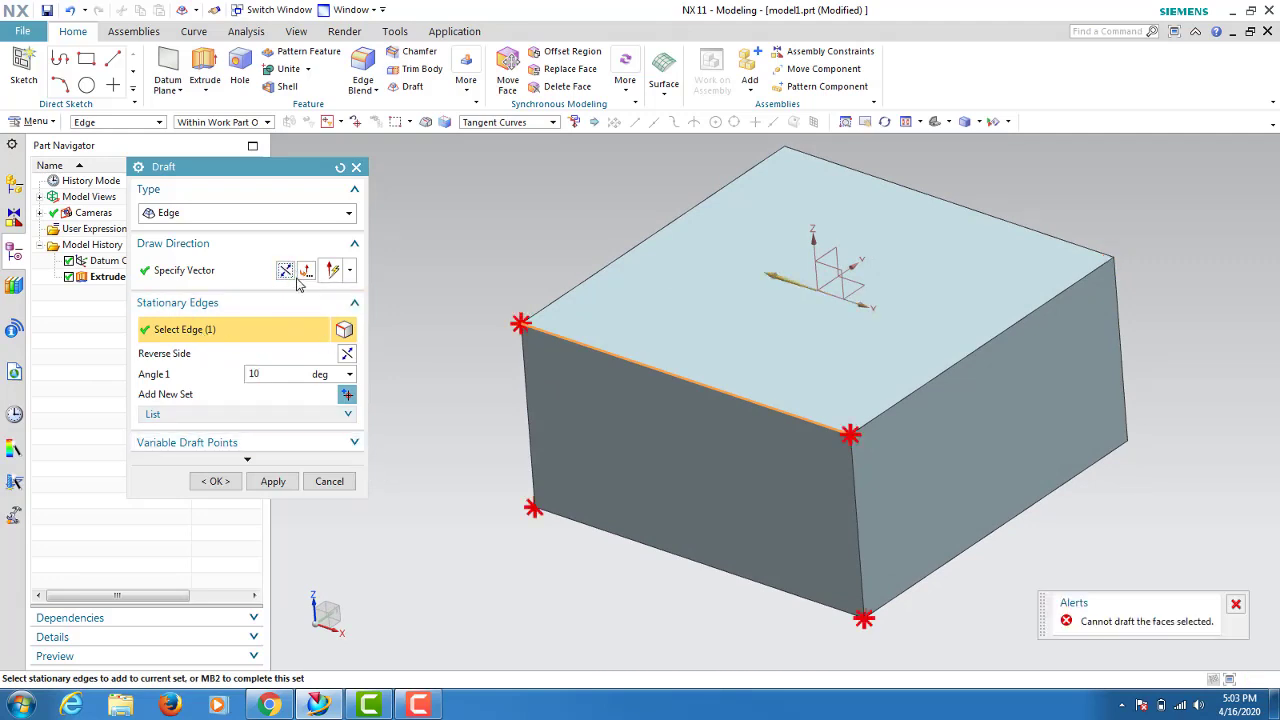
click(286, 271)
click(286, 271)
click(286, 271)
click(221, 277)
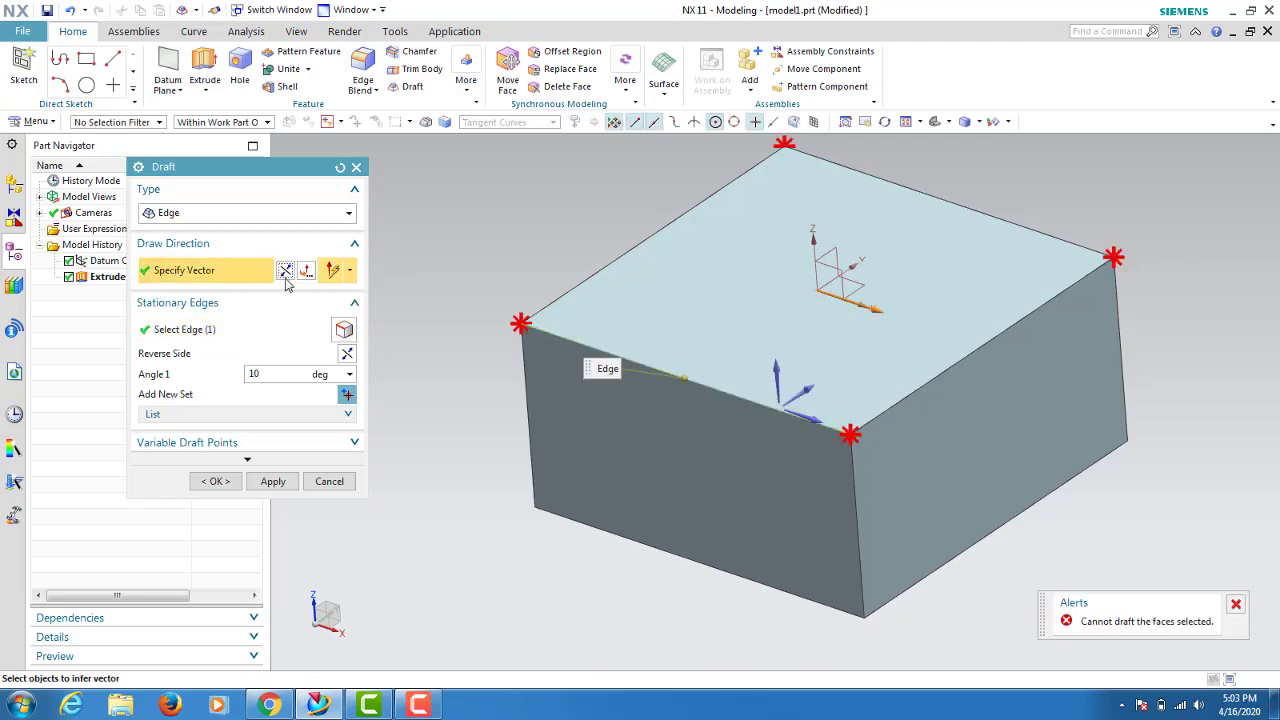
click(777, 375)
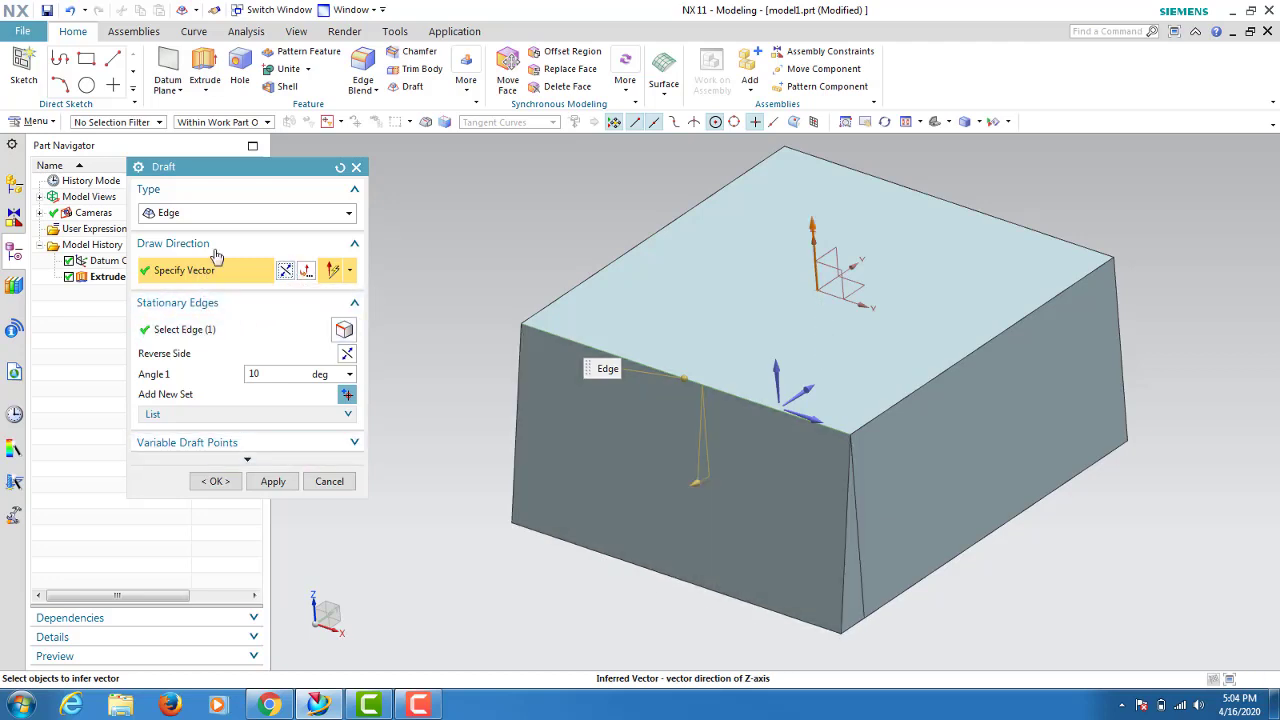
mouse_move(637, 470)
middle_down()
mouse_move(616, 430)
mouse_move(603, 522)
middle_up()
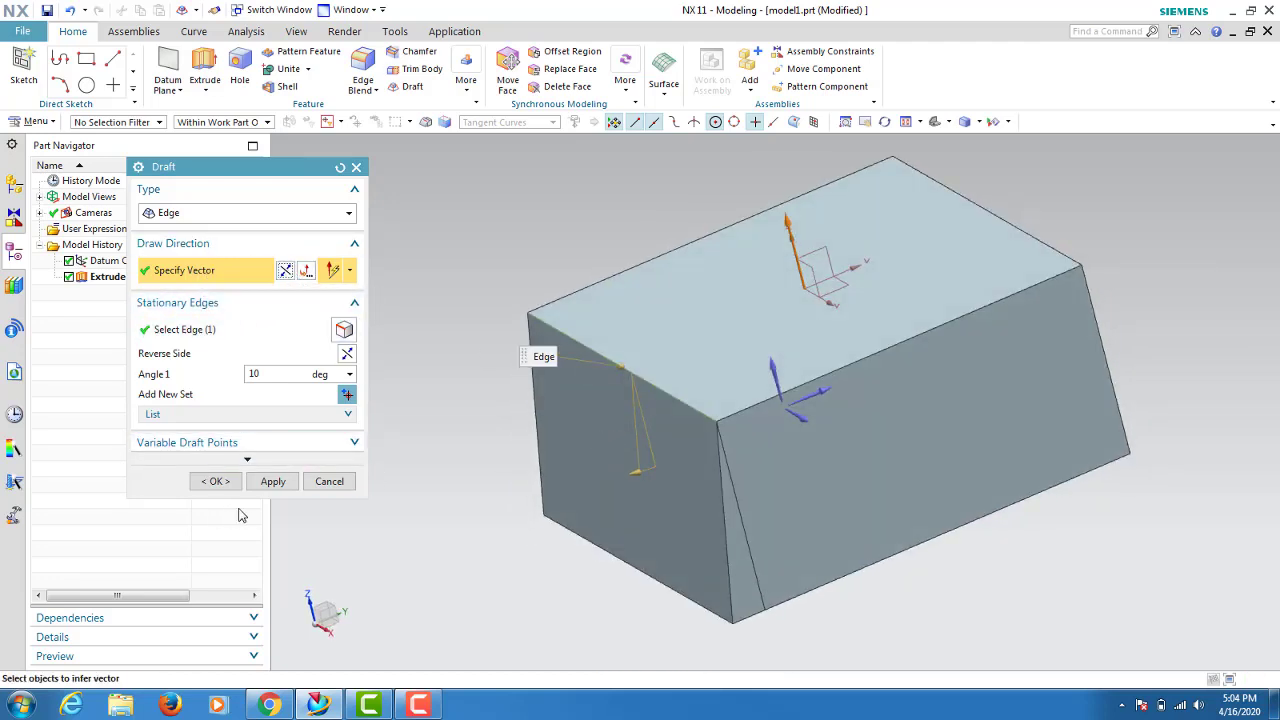
- Reset the dialog, then set up an Edge draft with the X-axis as draw direction
click(340, 167)
mouse_move(674, 437)
middle_down()
mouse_move(812, 365)
mouse_move(838, 430)
mouse_move(760, 449)
middle_up()
click(878, 373)
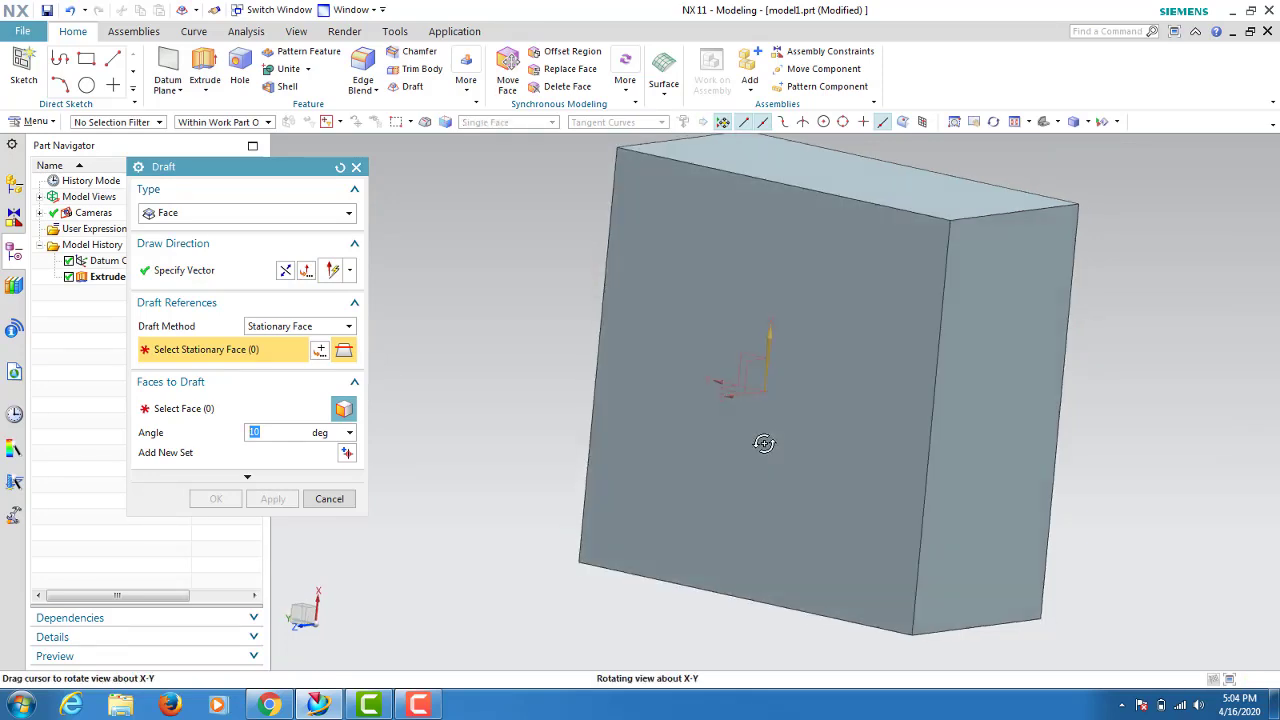
click(230, 213)
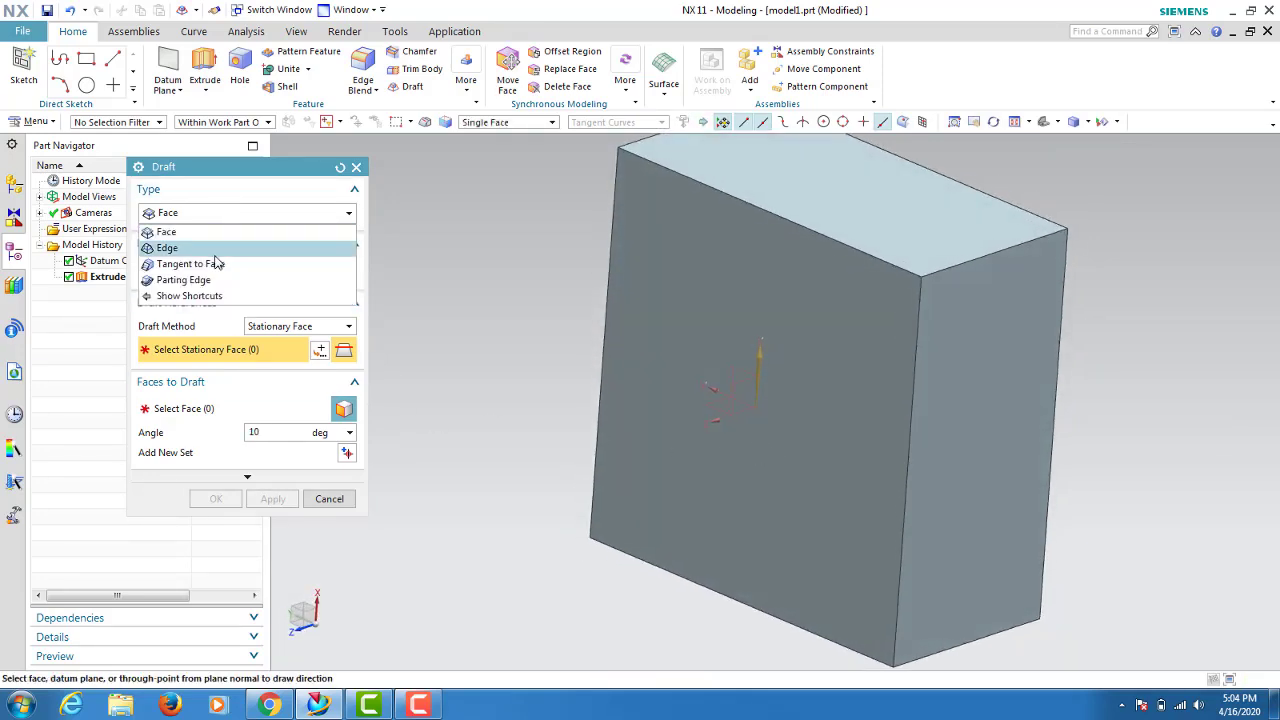
click(199, 250)
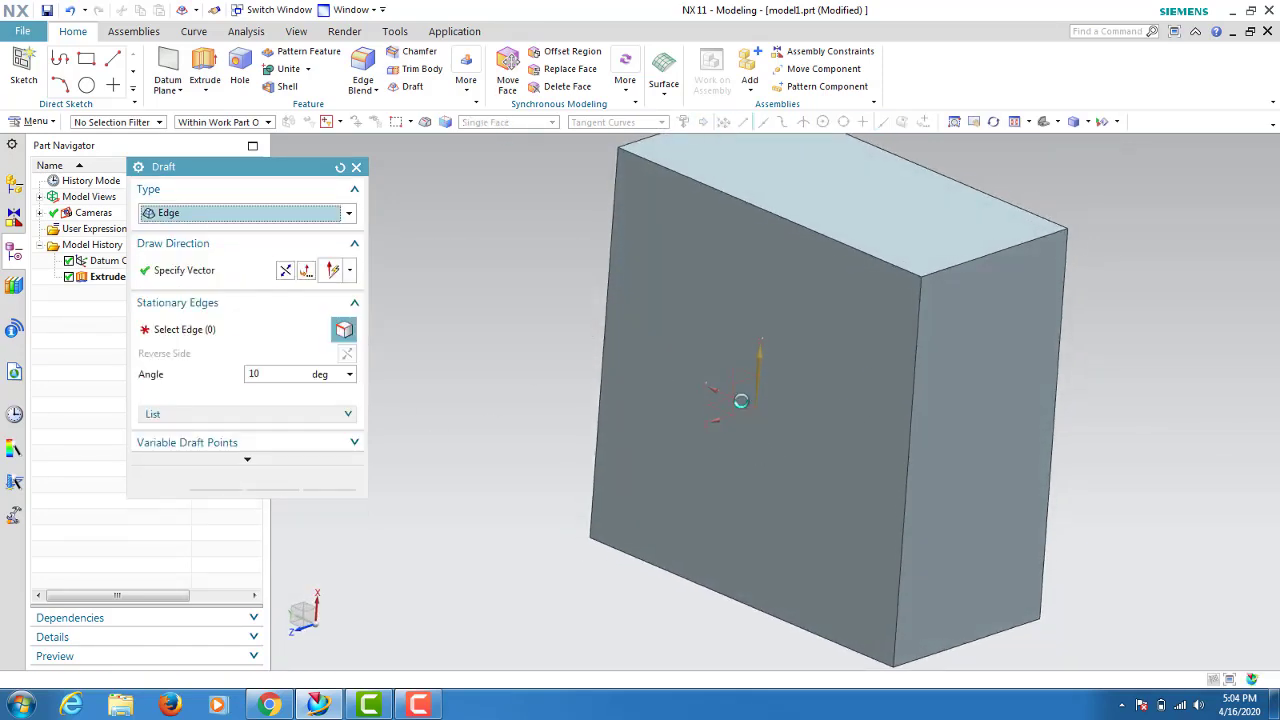
scroll(750, 410, down, 3)
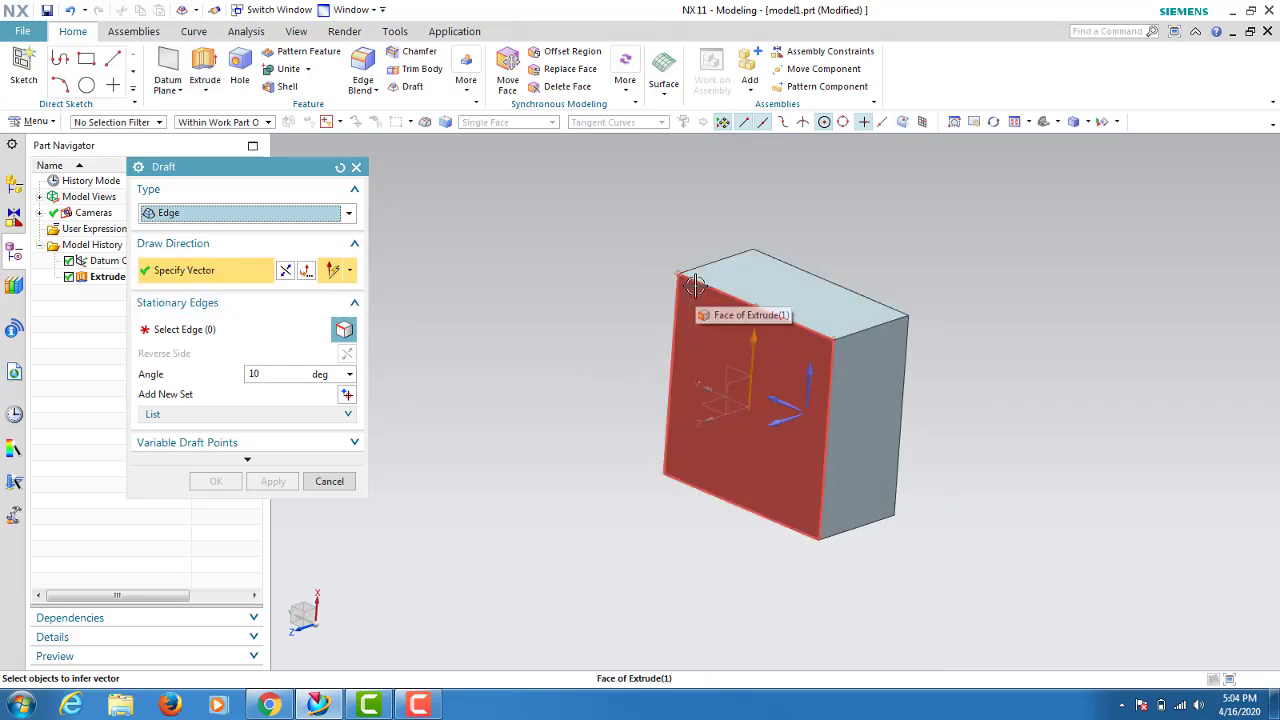
click(806, 367)
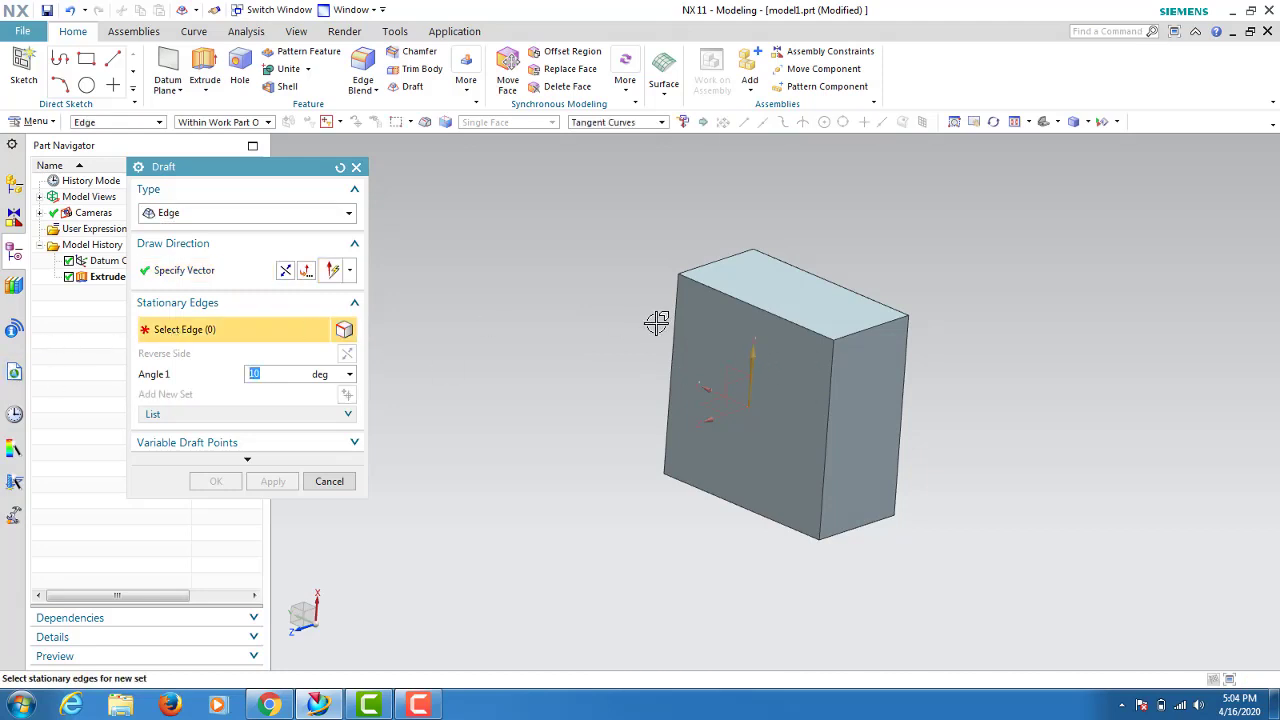
- Pick the top front edge, try angles from 40° down to 17°, then reset again
click(730, 294)
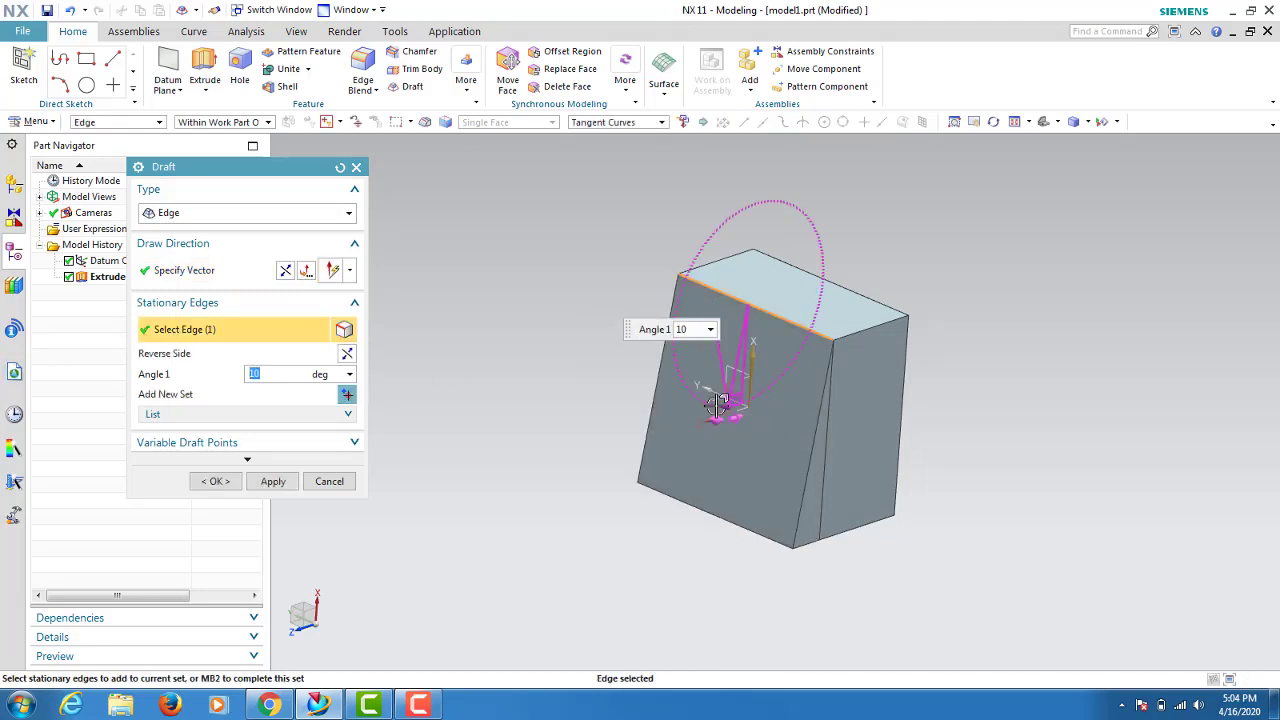
mouse_move(716, 403)
mouse_down()
mouse_move(683, 393)
mouse_move(705, 428)
mouse_up()
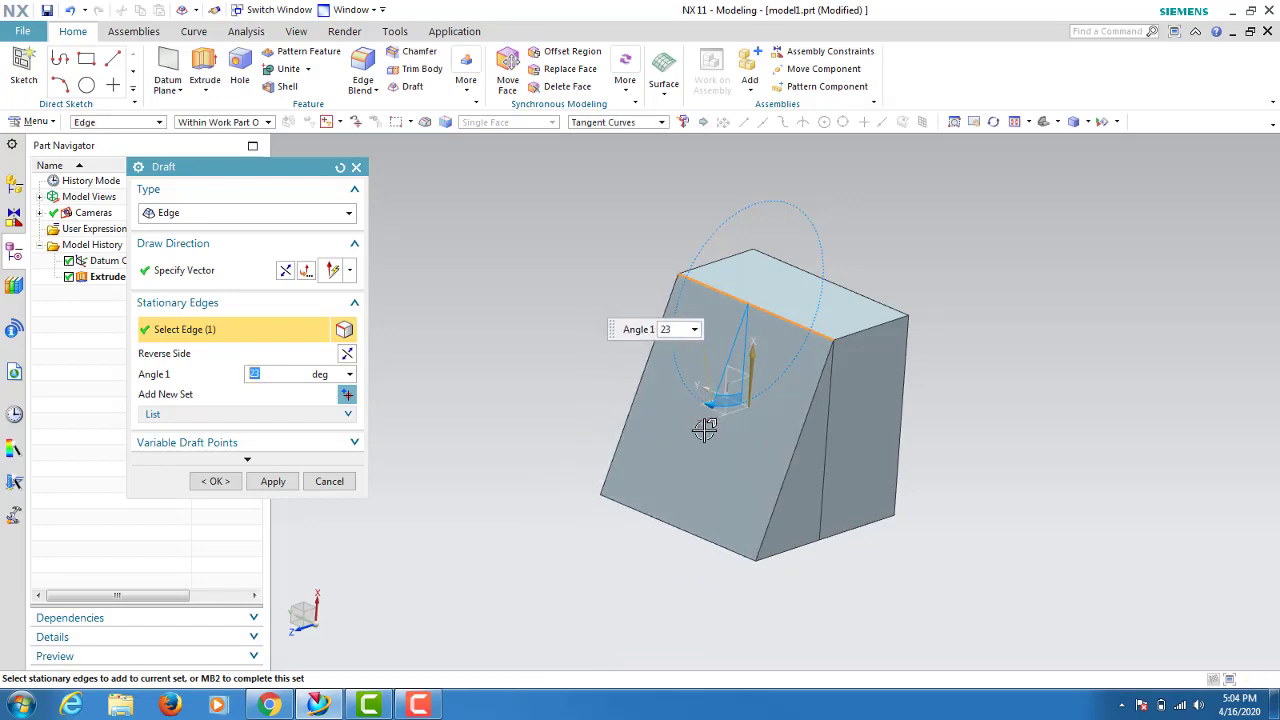
middle_drag(705, 428, 633, 420)
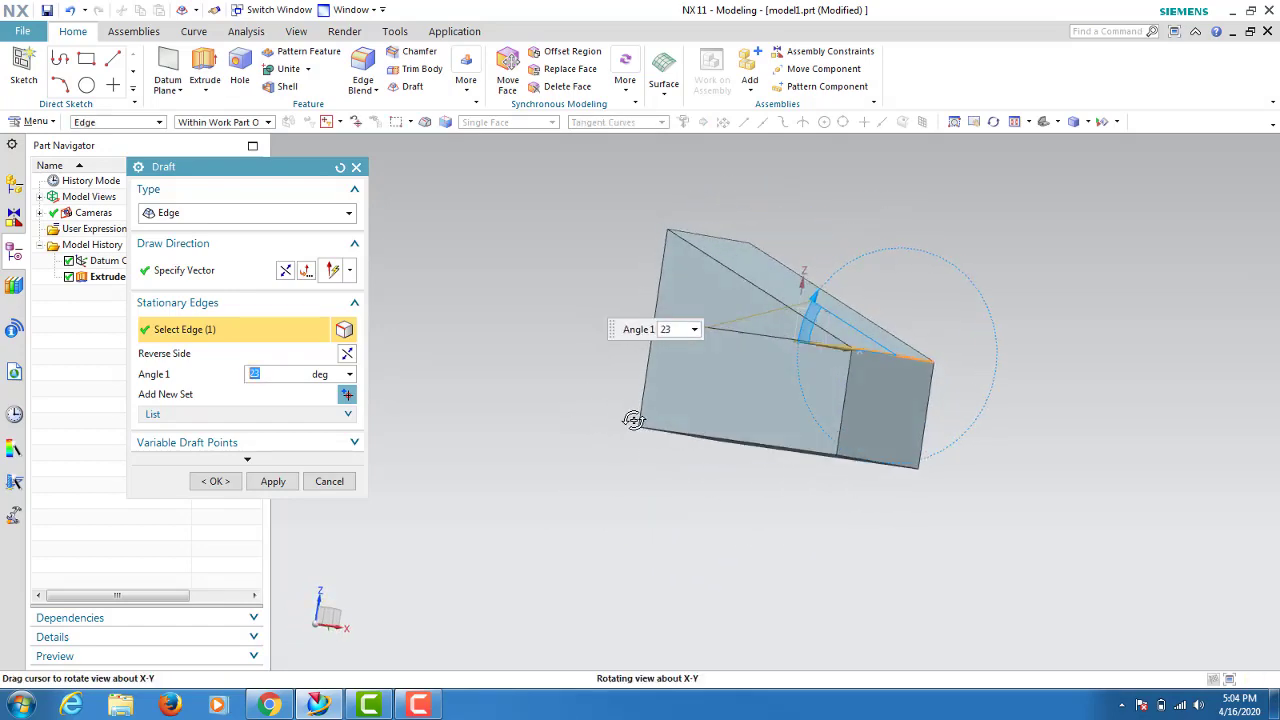
middle_drag(633, 420, 623, 434)
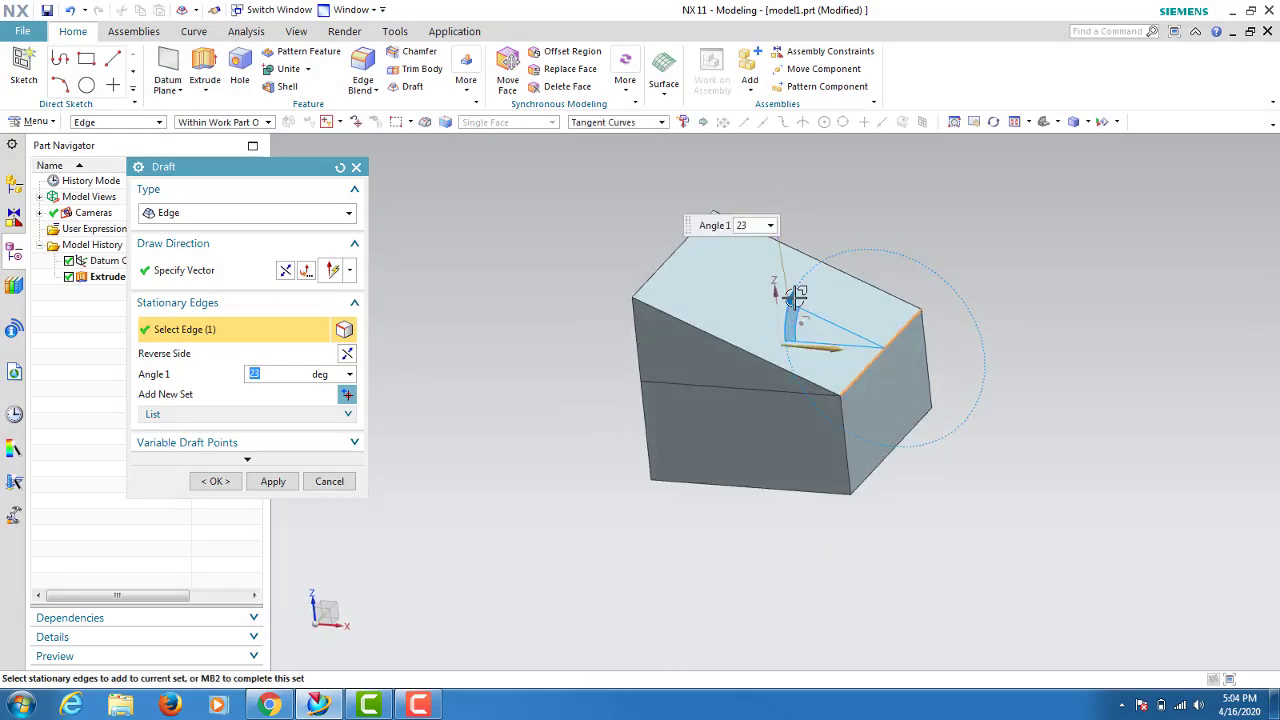
drag(797, 294, 813, 315)
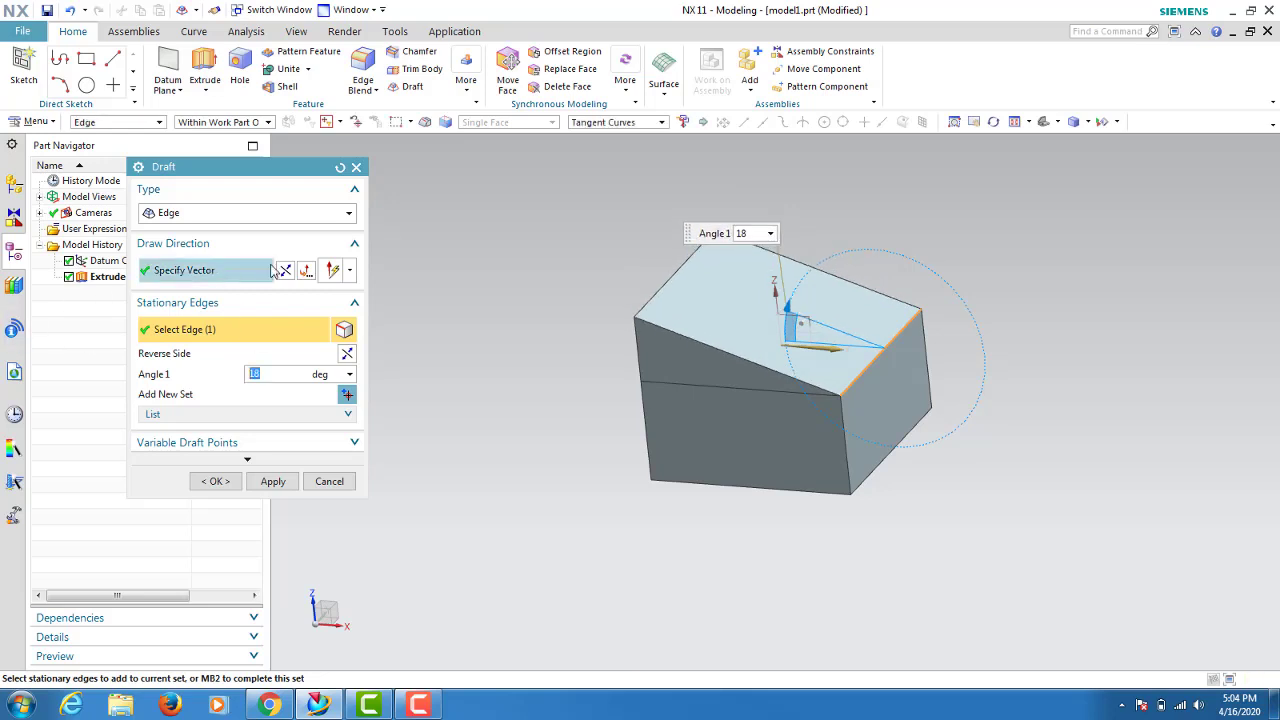
click(340, 167)
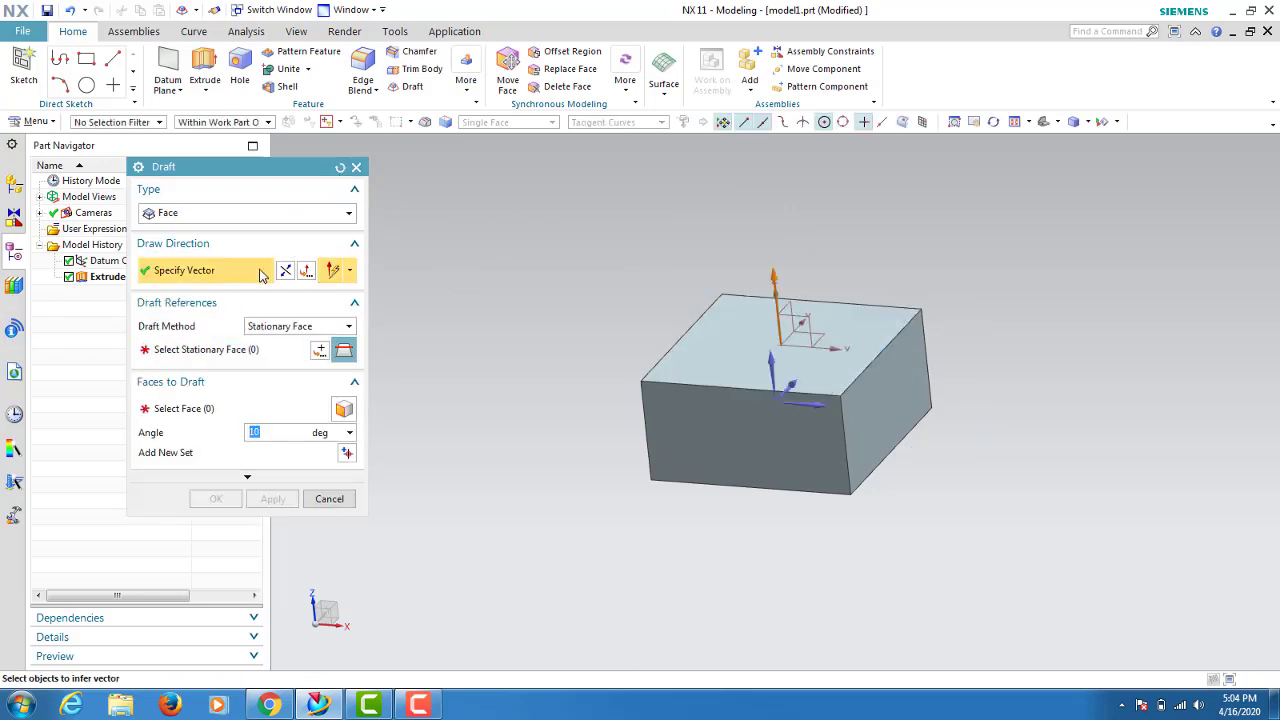
- Set up an Edge draft with the top front edge as the stationary edge at 17°
click(790, 382)
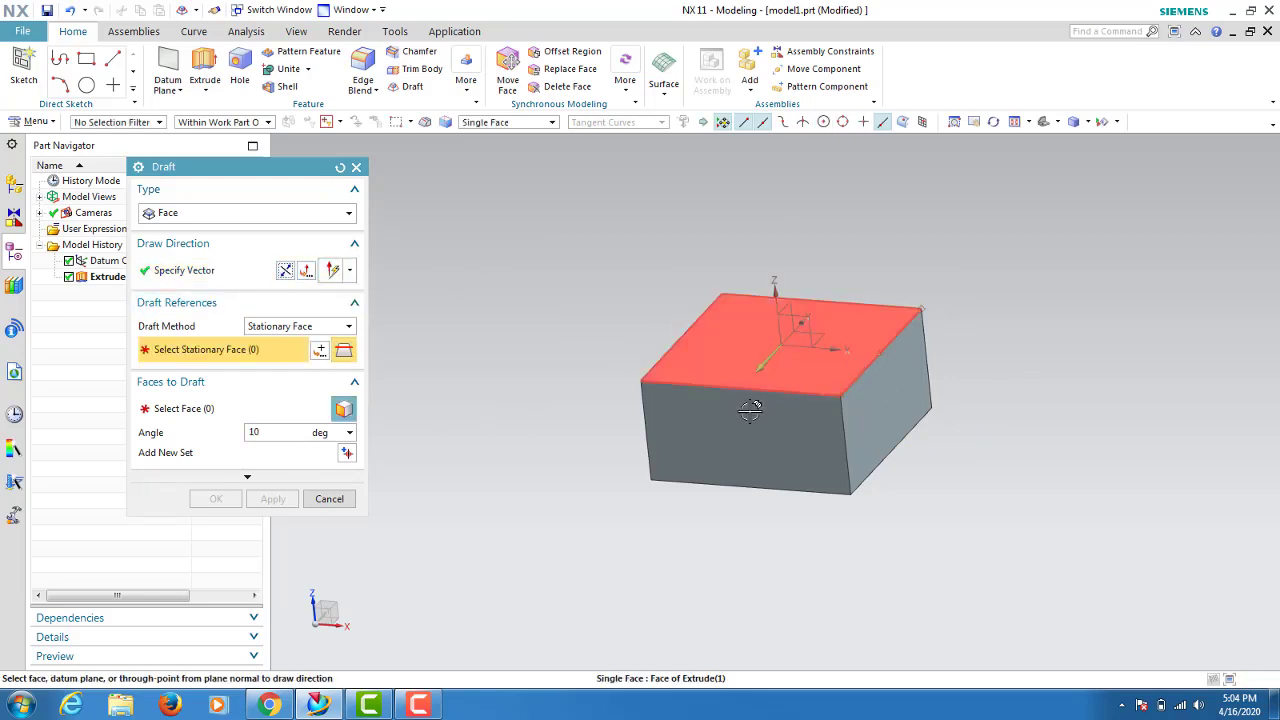
middle_drag(666, 437, 754, 459)
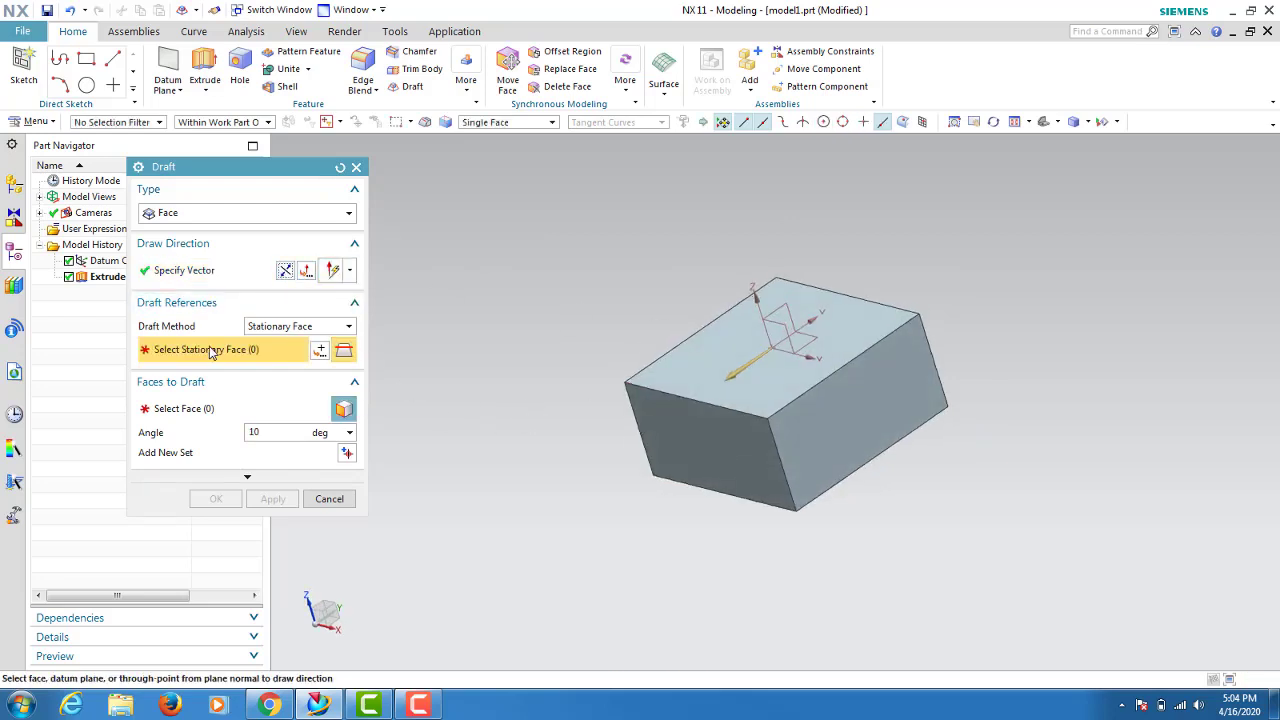
click(205, 216)
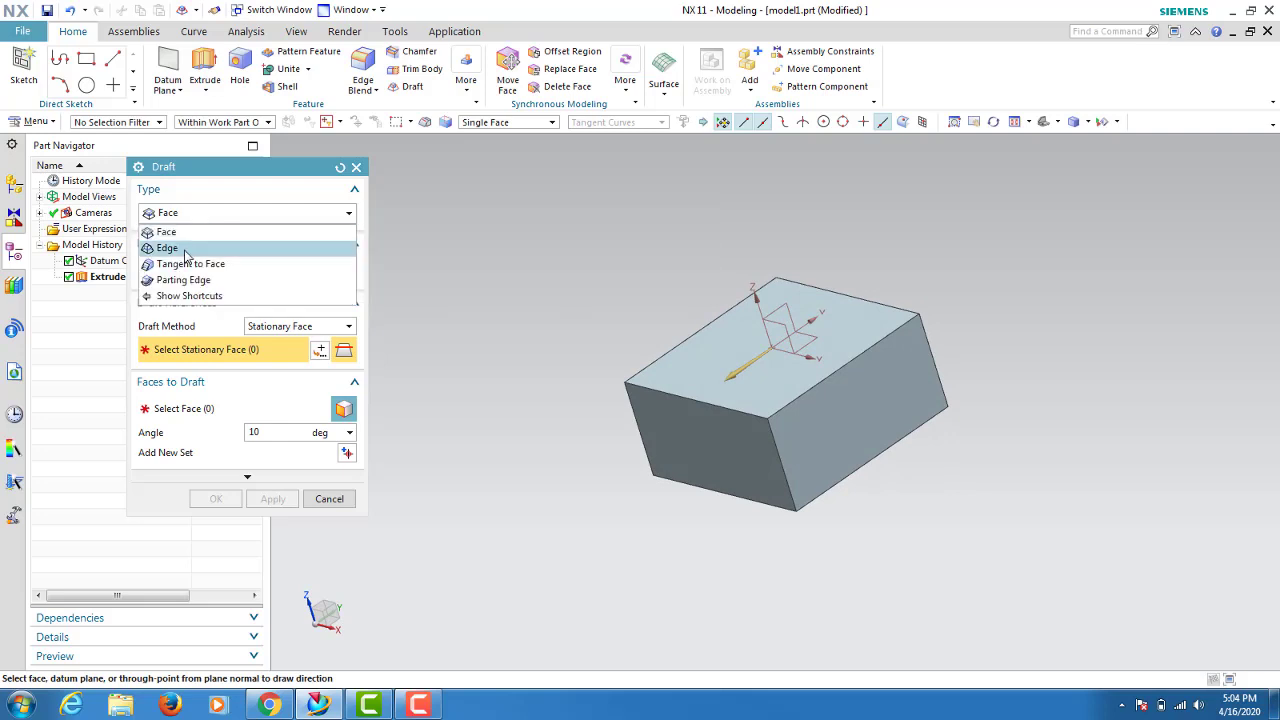
click(185, 250)
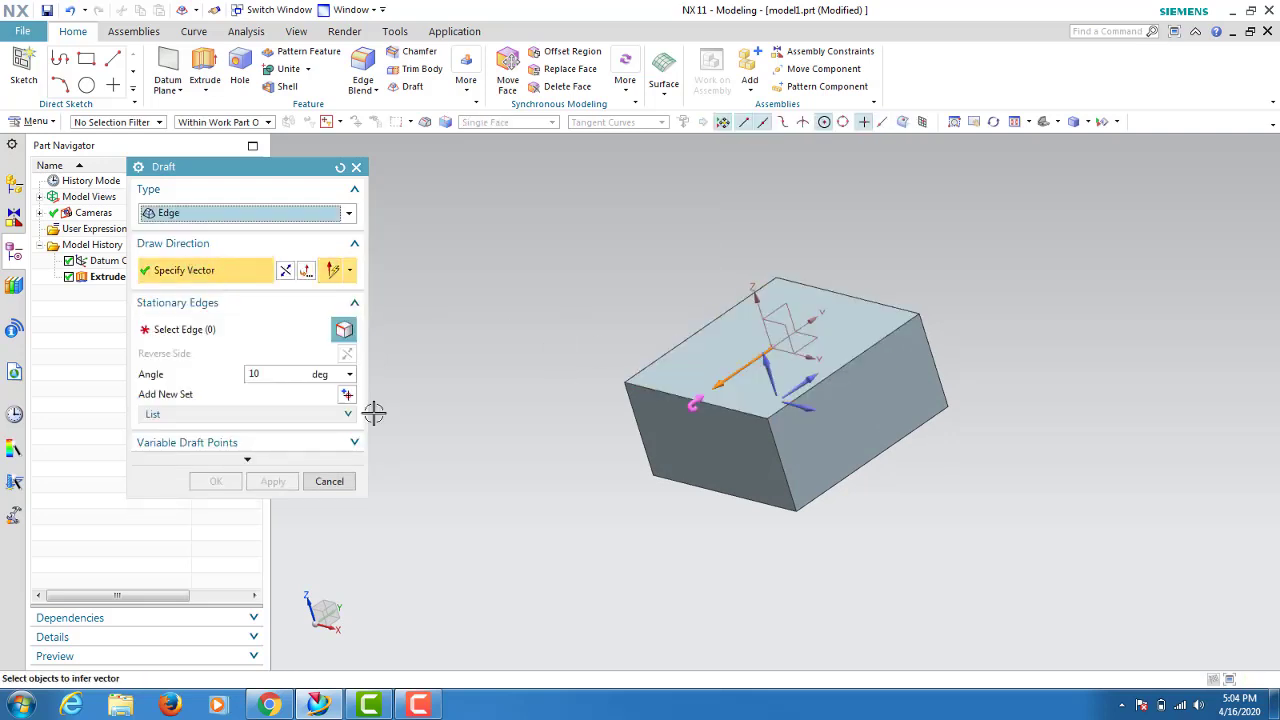
click(180, 329)
click(683, 392)
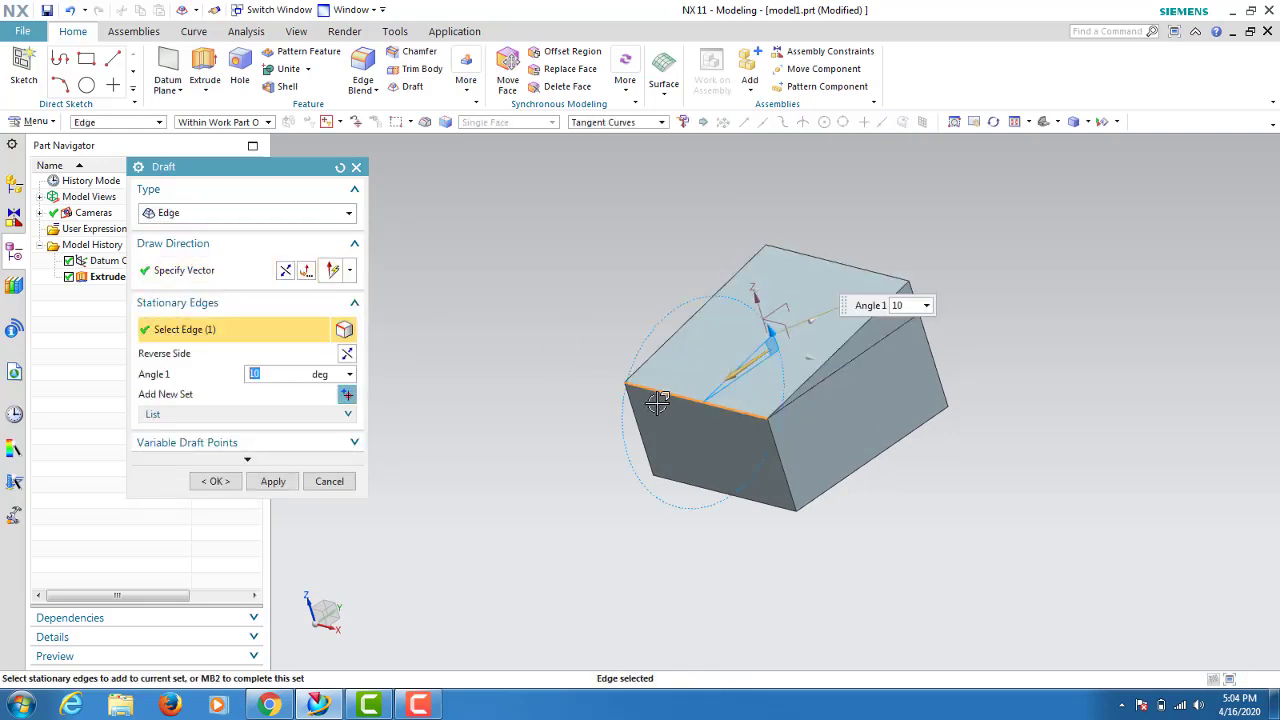
drag(780, 322, 689, 323)
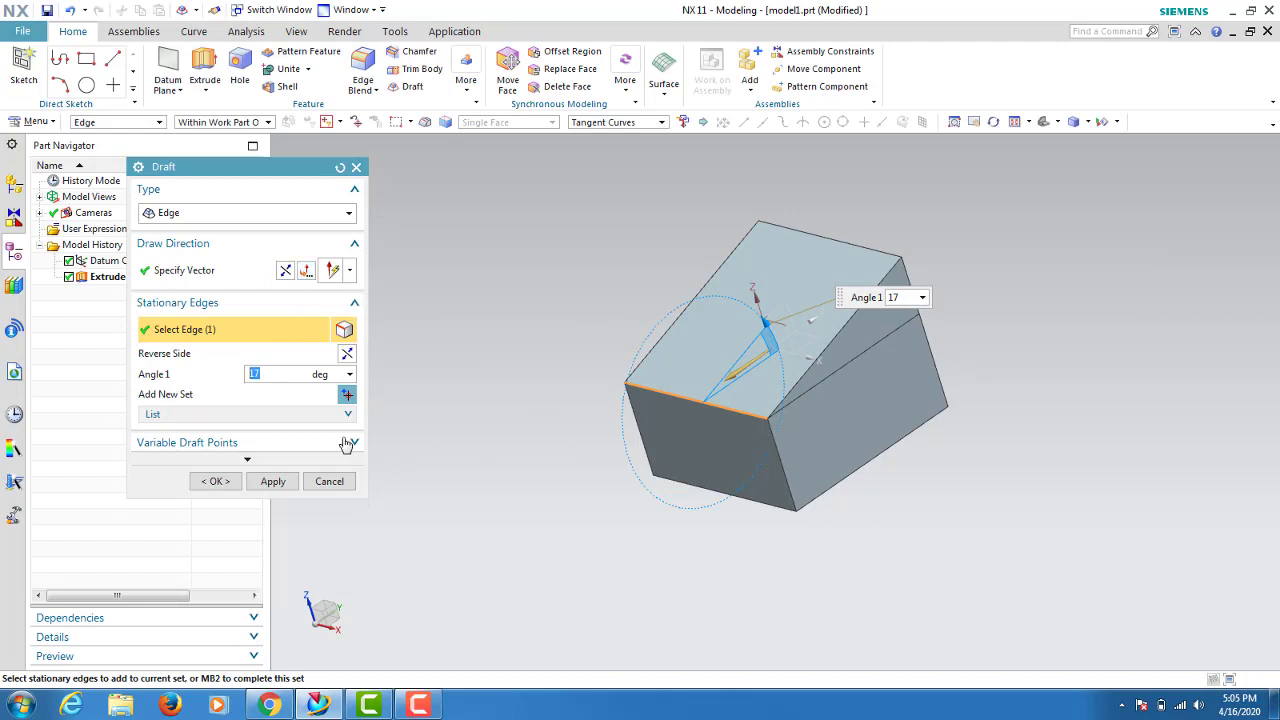
- Point the draw direction along -Z and raise the angle to about 31°
click(196, 276)
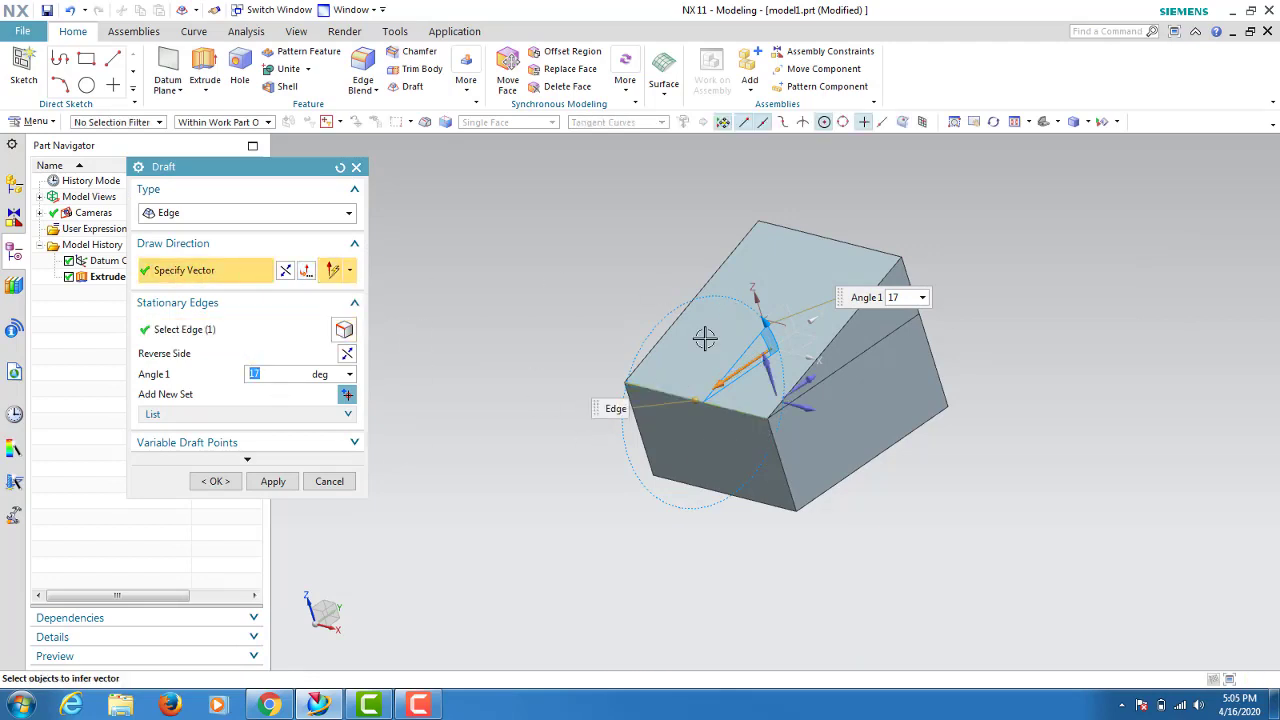
click(767, 374)
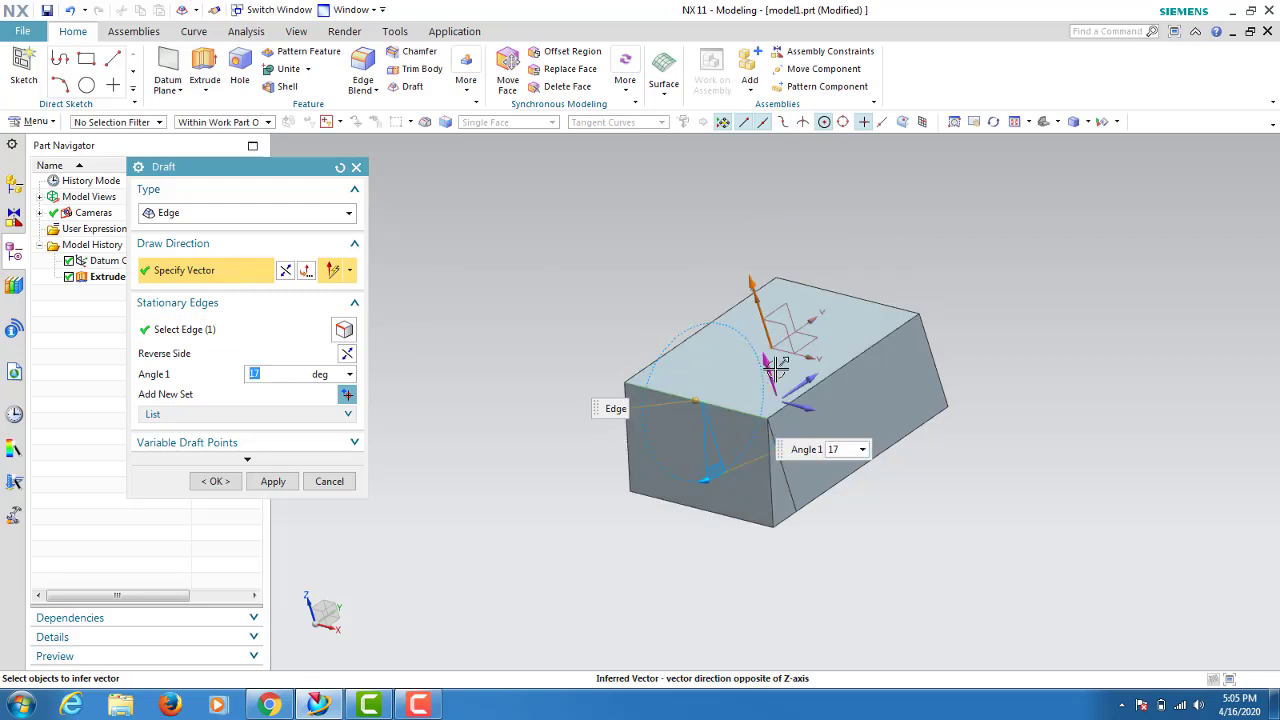
scroll(776, 370, up, 1)
scroll(772, 380, up, 2)
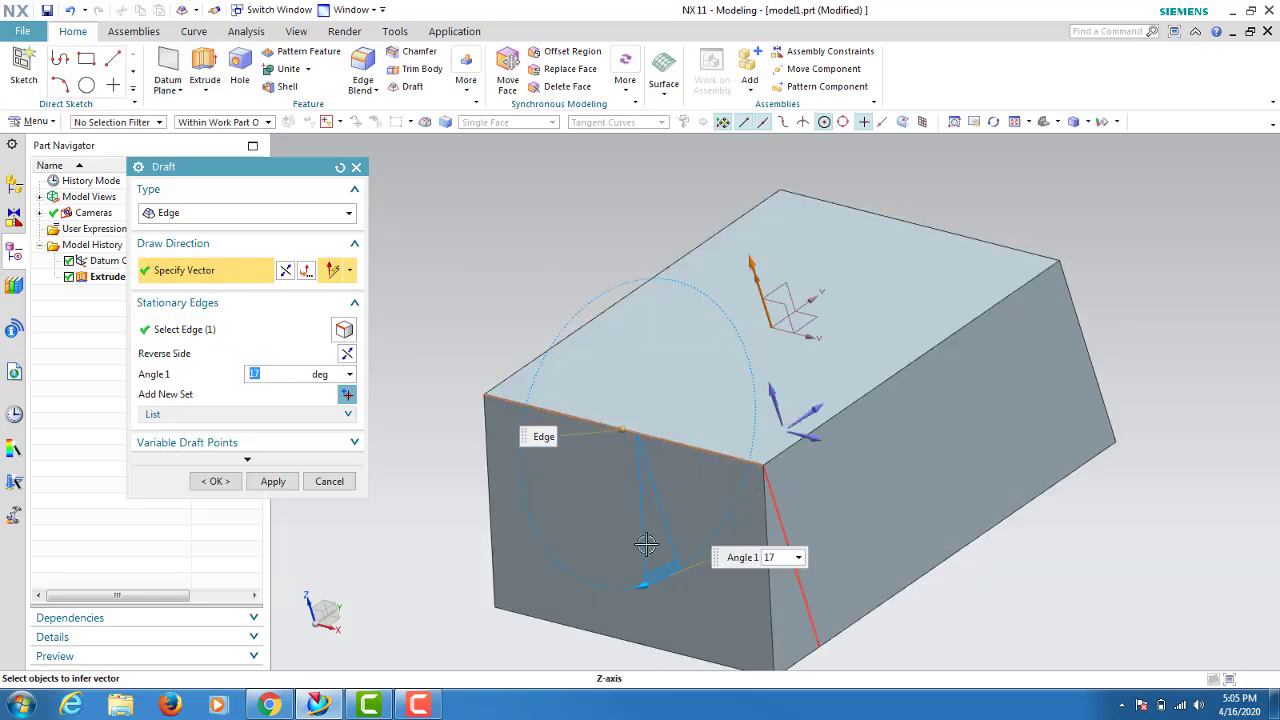
drag(645, 574, 625, 565)
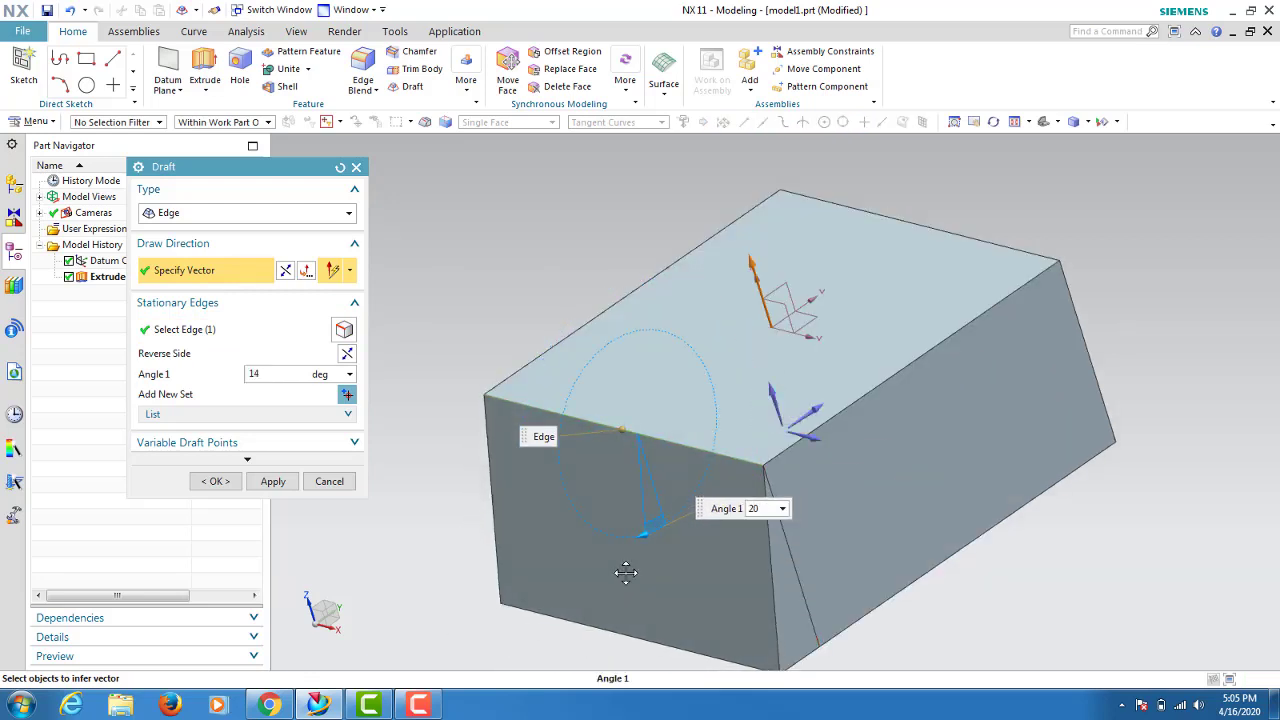
- Keep the -Z direction, set the angle to -18°, and confirm to create Draft (8)
click(812, 410)
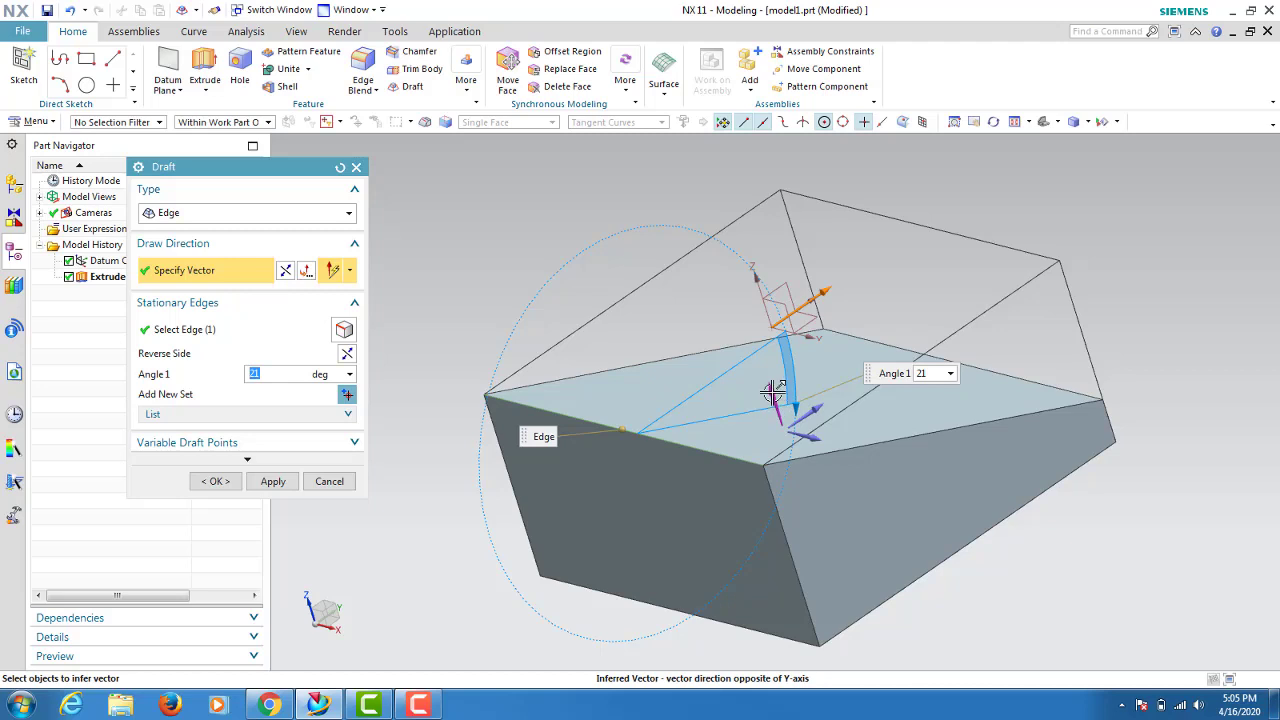
click(774, 391)
drag(800, 405, 737, 297)
scroll(745, 360, down, 2)
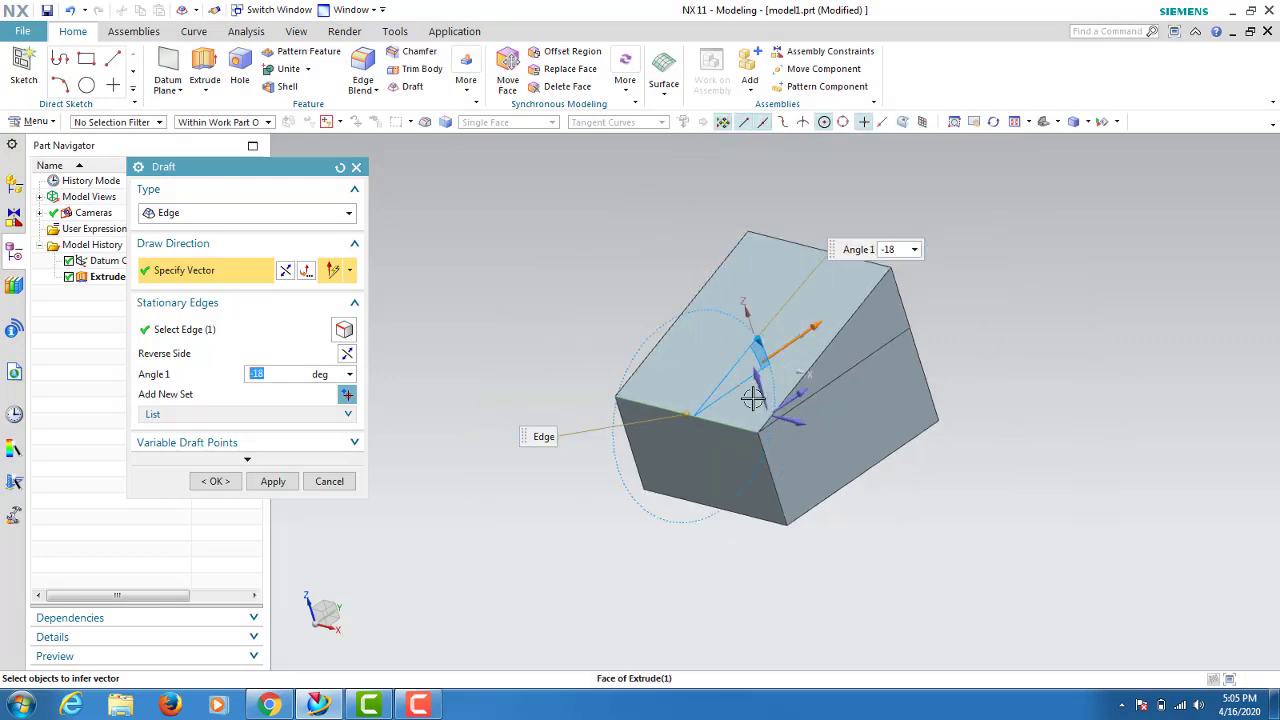
middle_drag(750, 400, 733, 404)
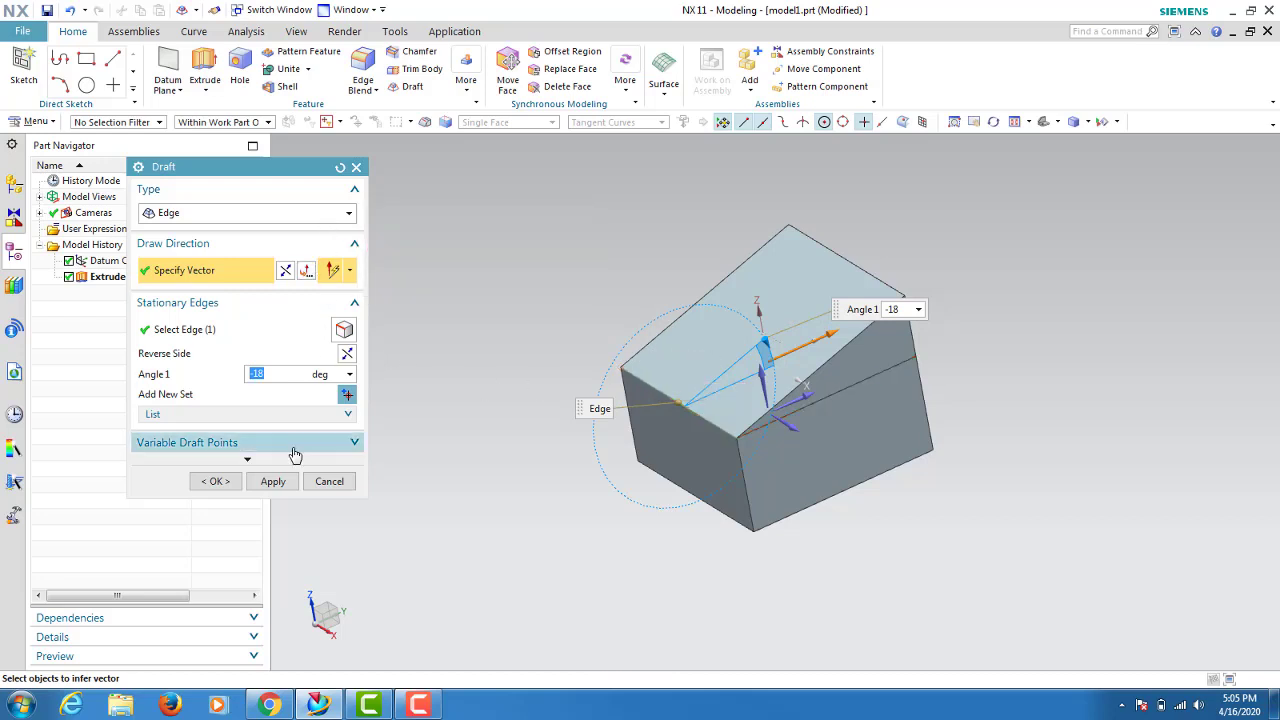
click(216, 481)
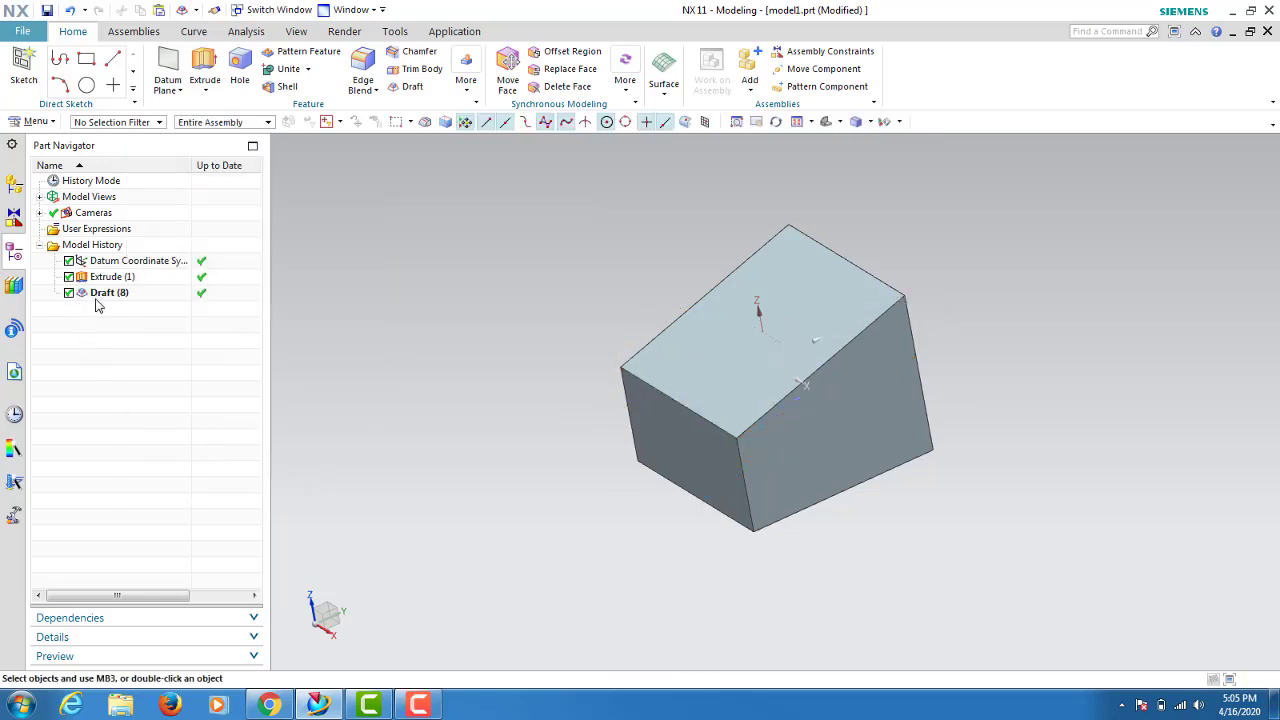
- Delete the Draft (8) feature from the Part Navigator history
click(106, 292)
right_click(106, 292)
click(125, 587)
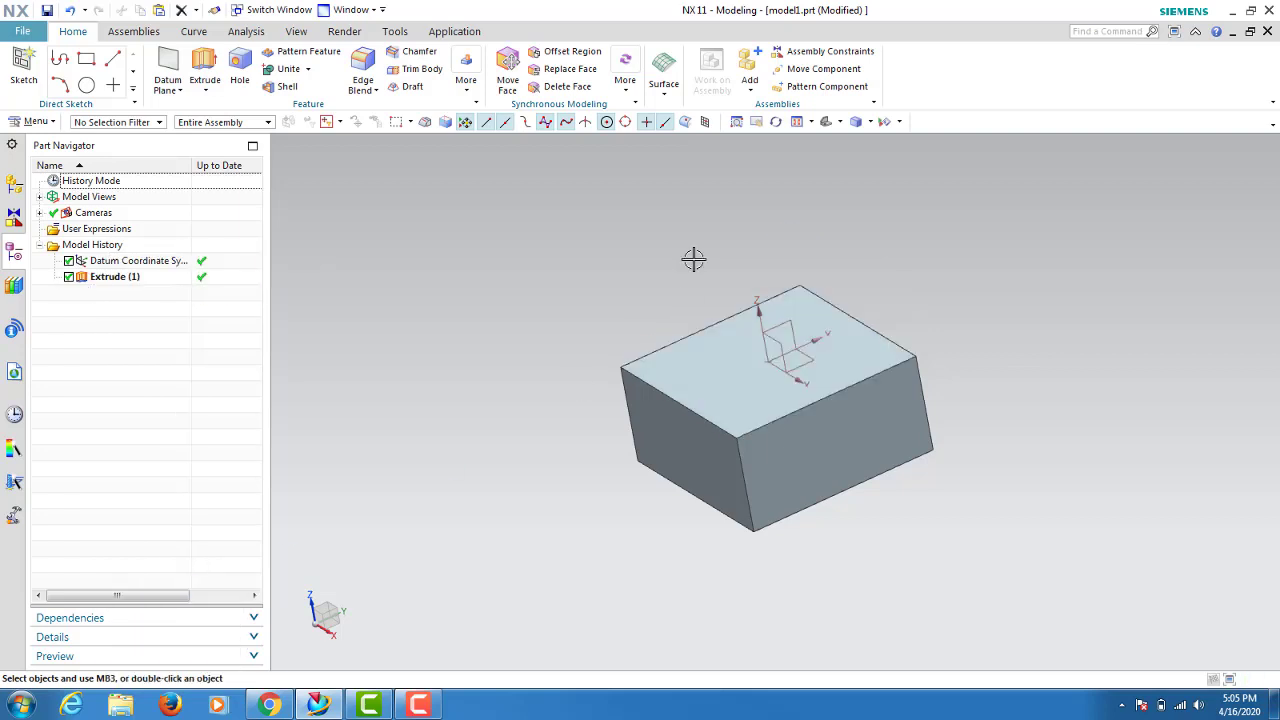
- Try a new Edge-type Draft, cancel it, and start an Edge Blend instead
click(410, 86)
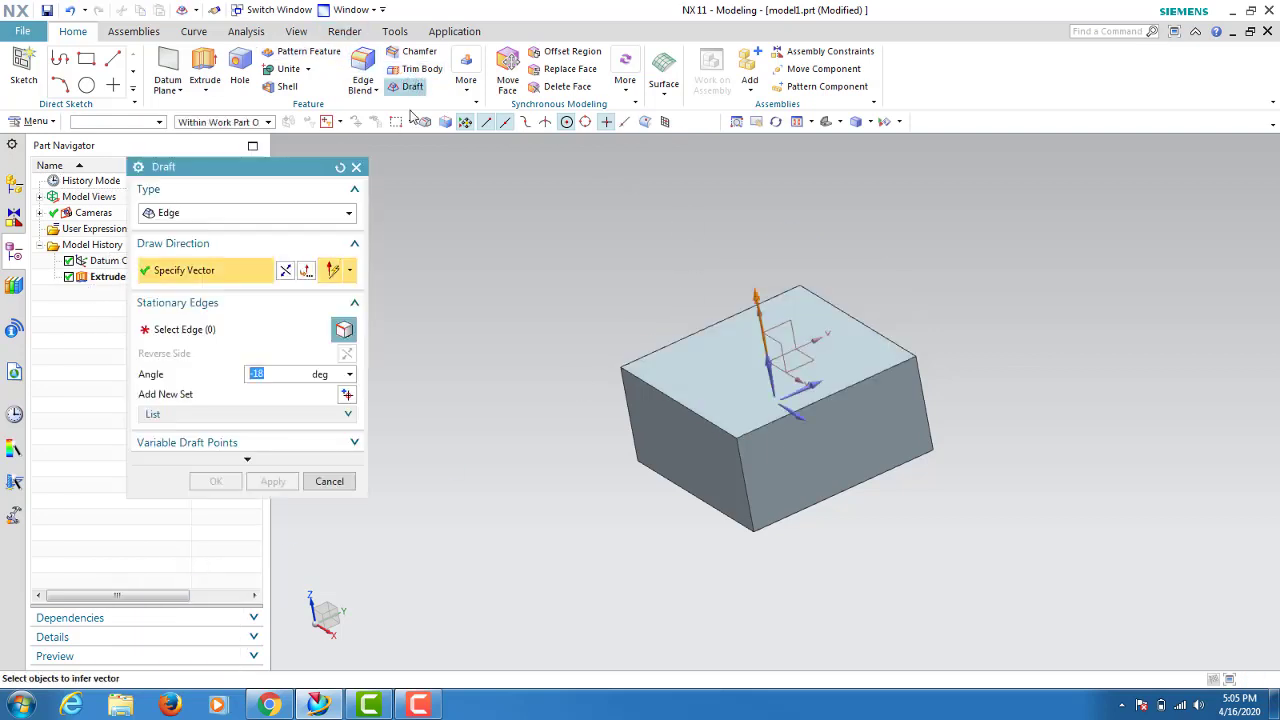
click(211, 214)
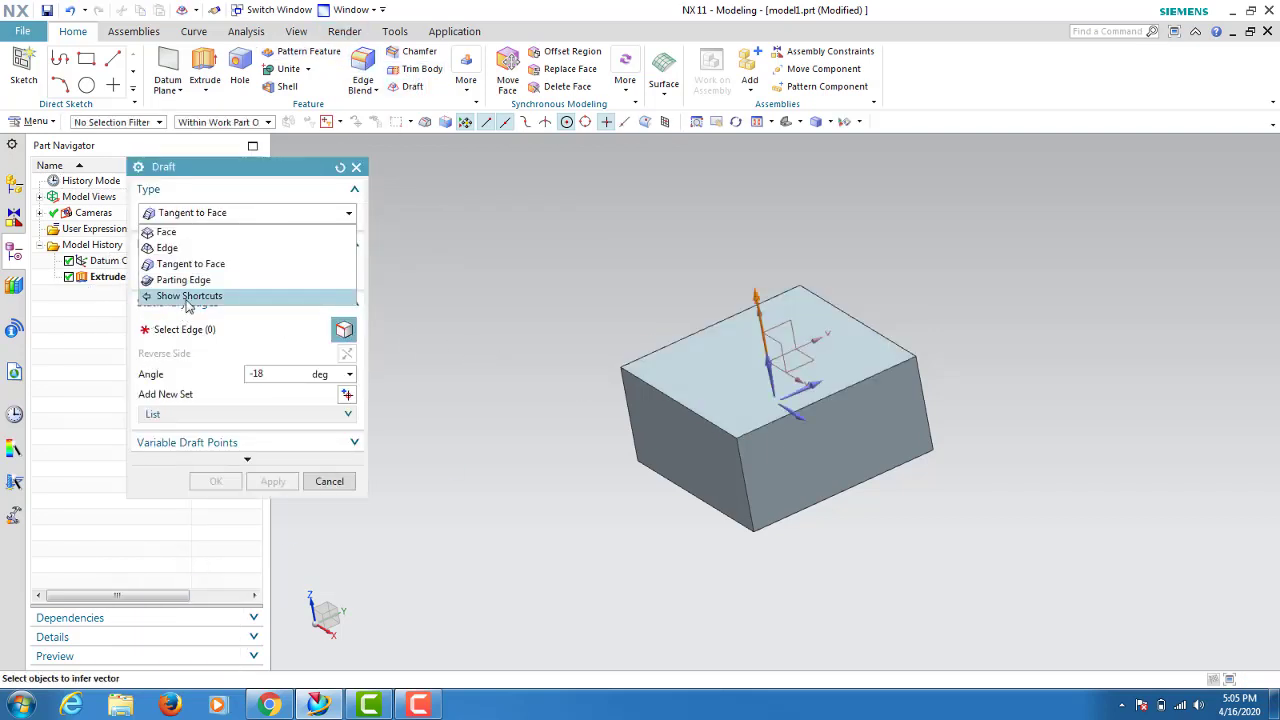
click(323, 465)
click(329, 481)
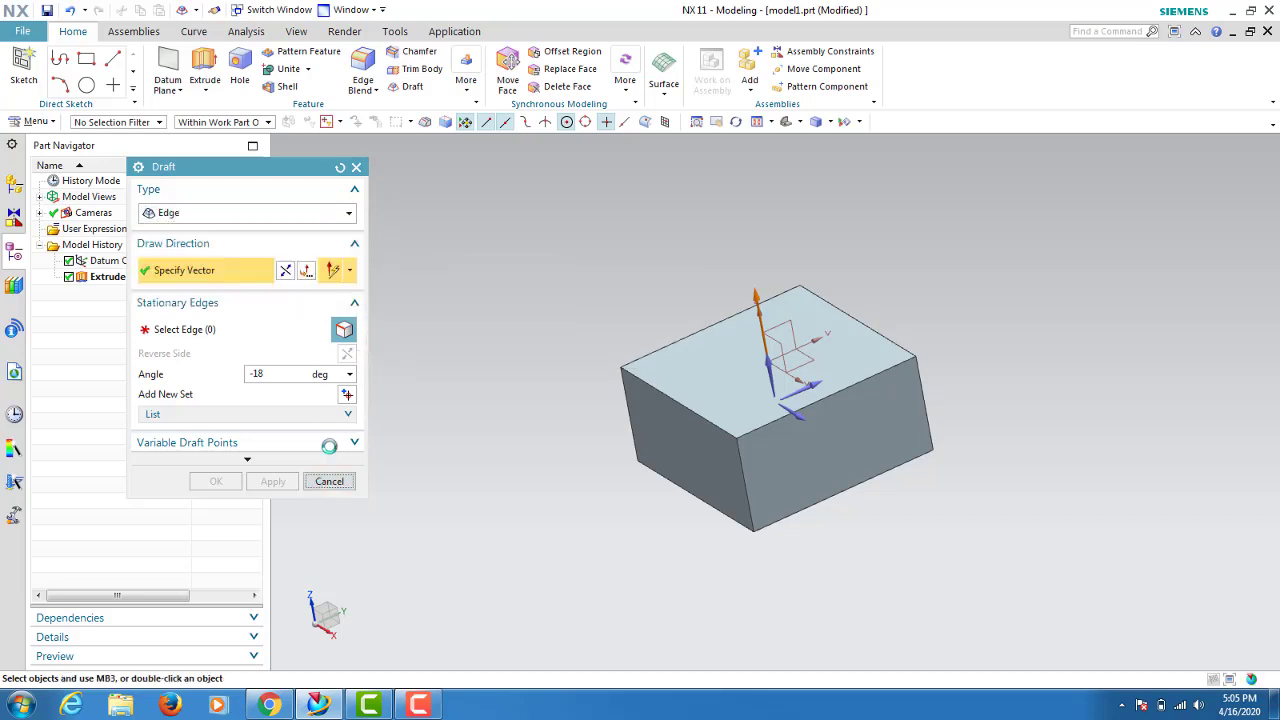
click(363, 70)
- Round the block's top front edge with a 10 mm Edge Blend radius
scroll(604, 376, up, 2)
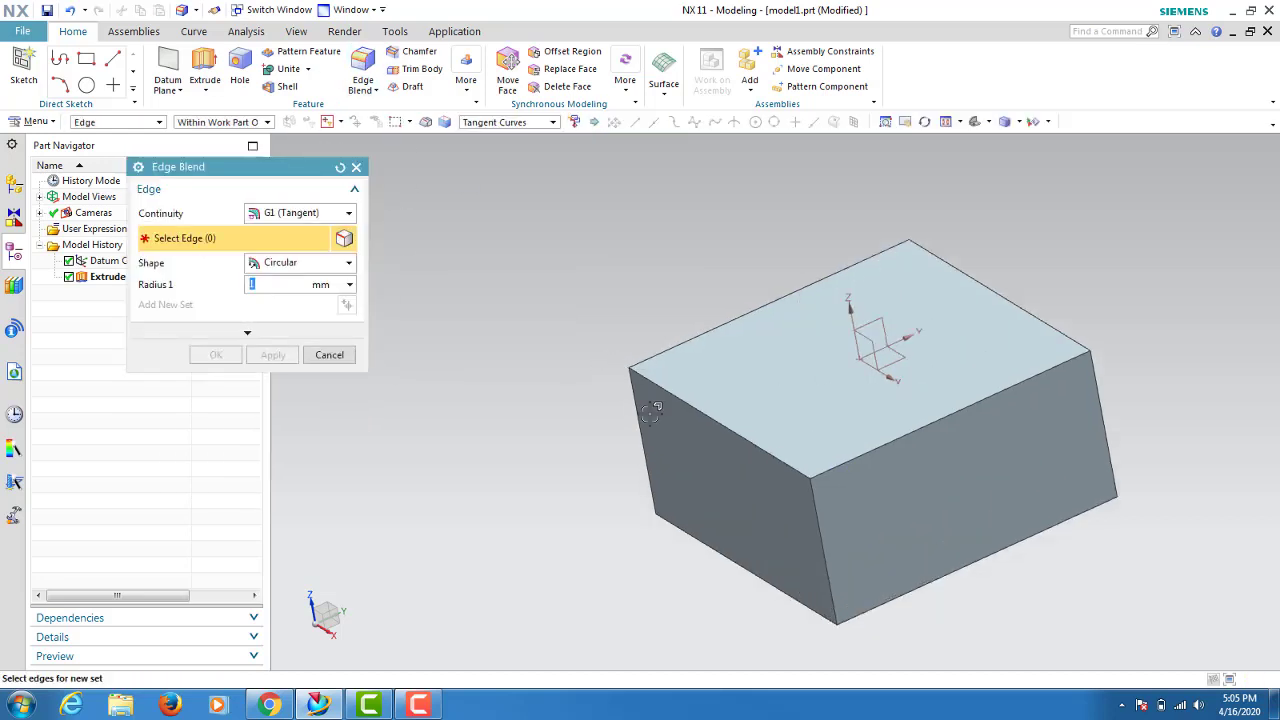
click(738, 432)
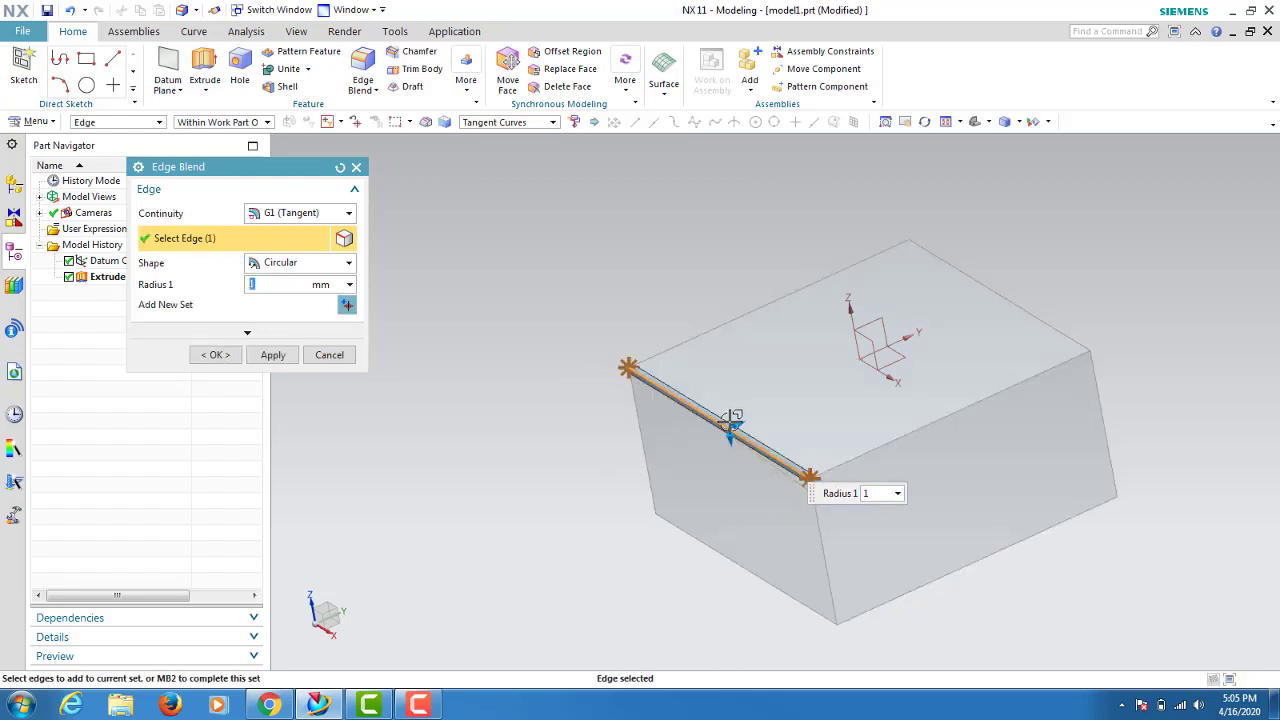
drag(743, 418, 740, 456)
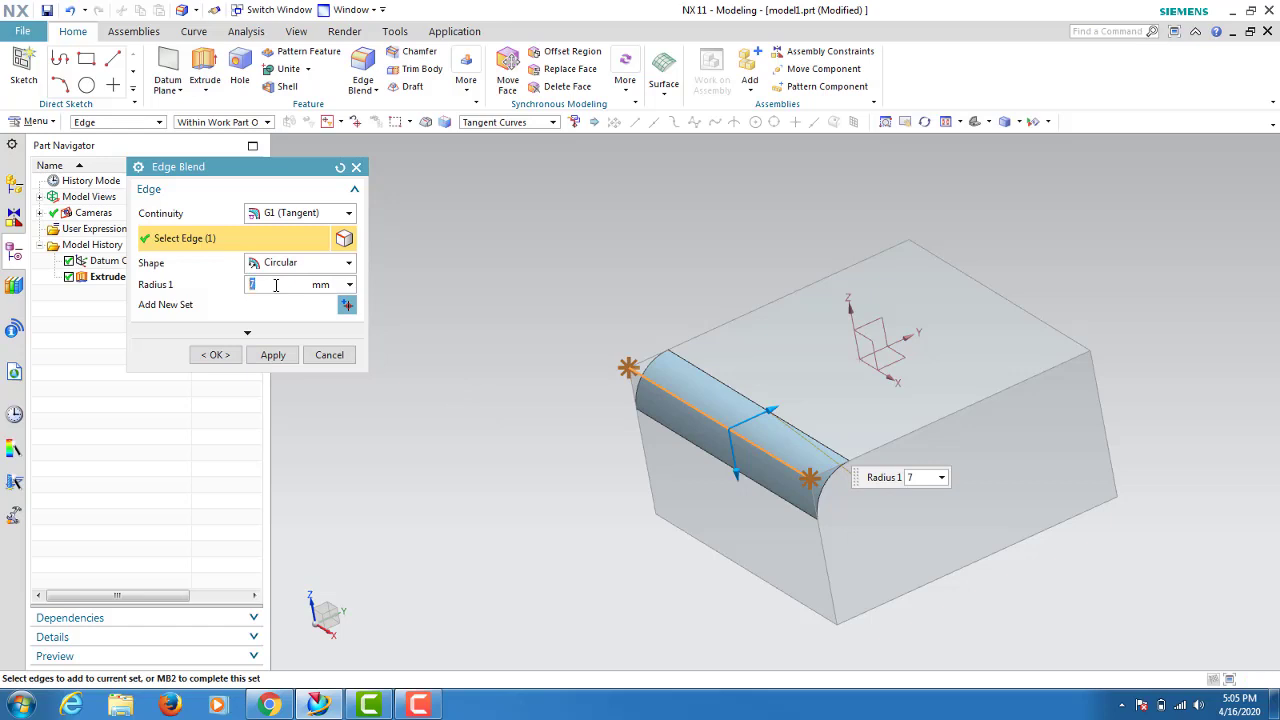
text(10)
key(Return)
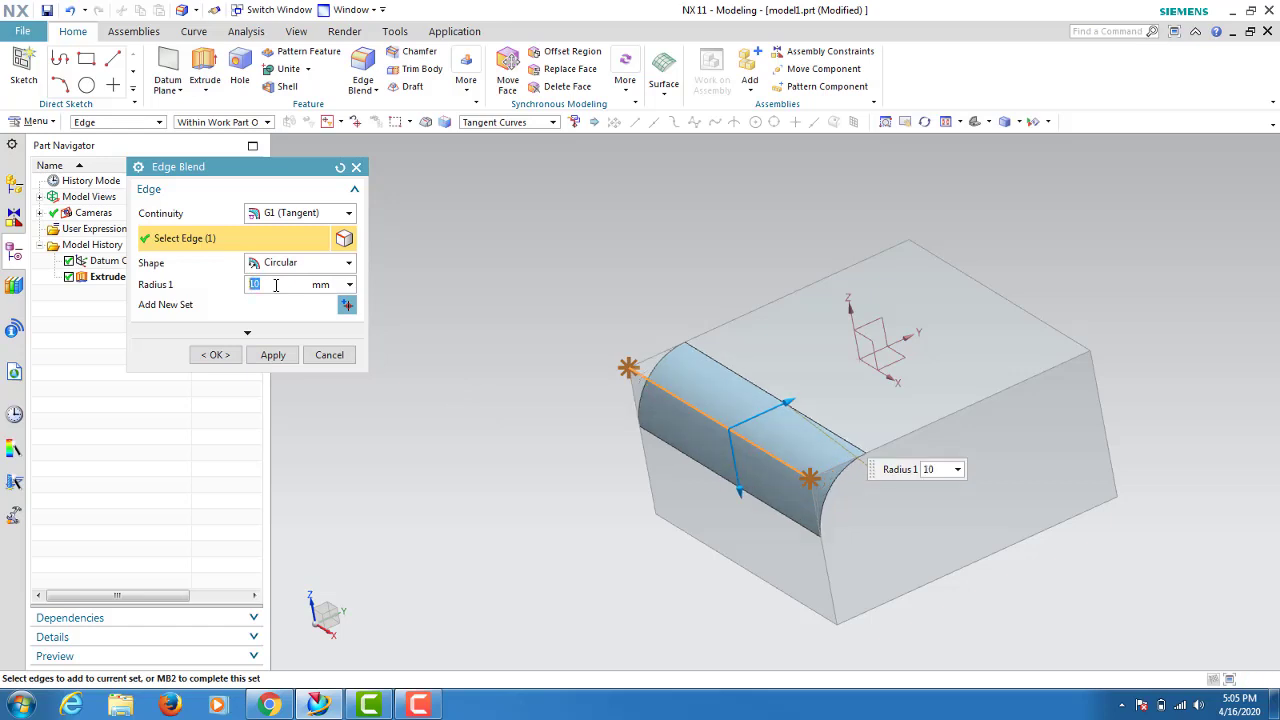
click(212, 355)
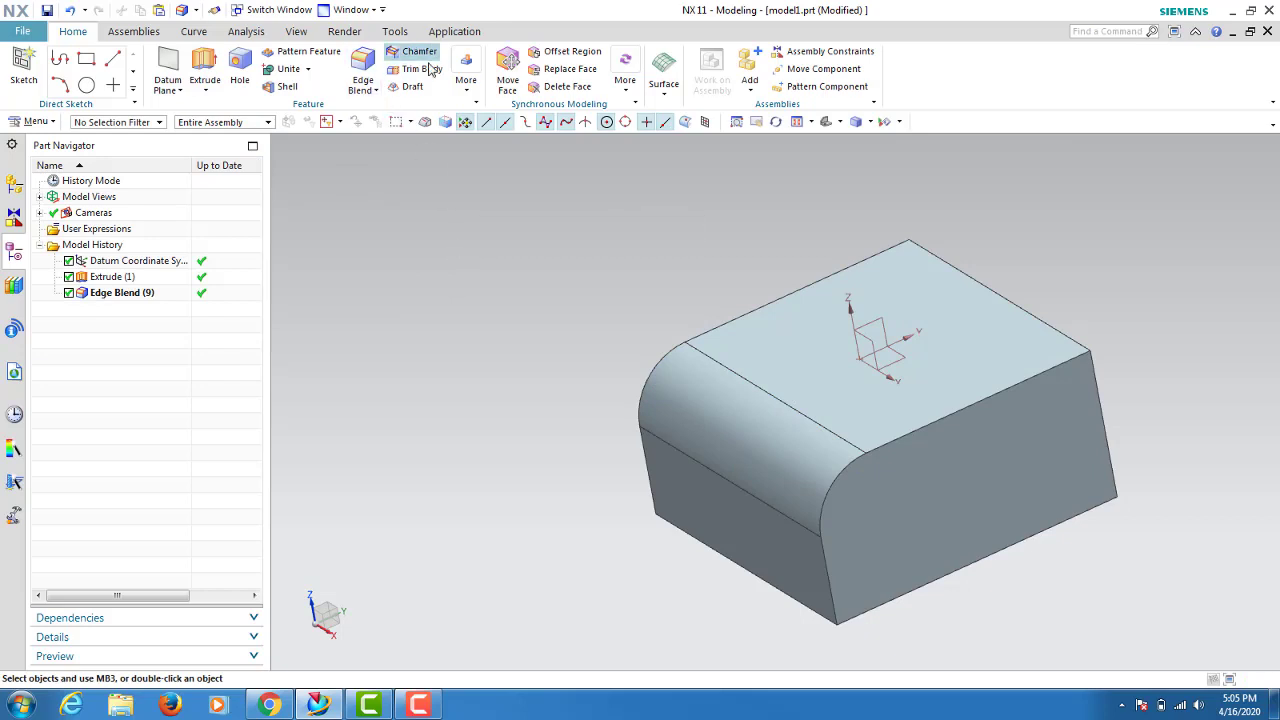
- Set up a Tangent to Face draft on the blend and tangent faces, filtering to Single Face
click(410, 86)
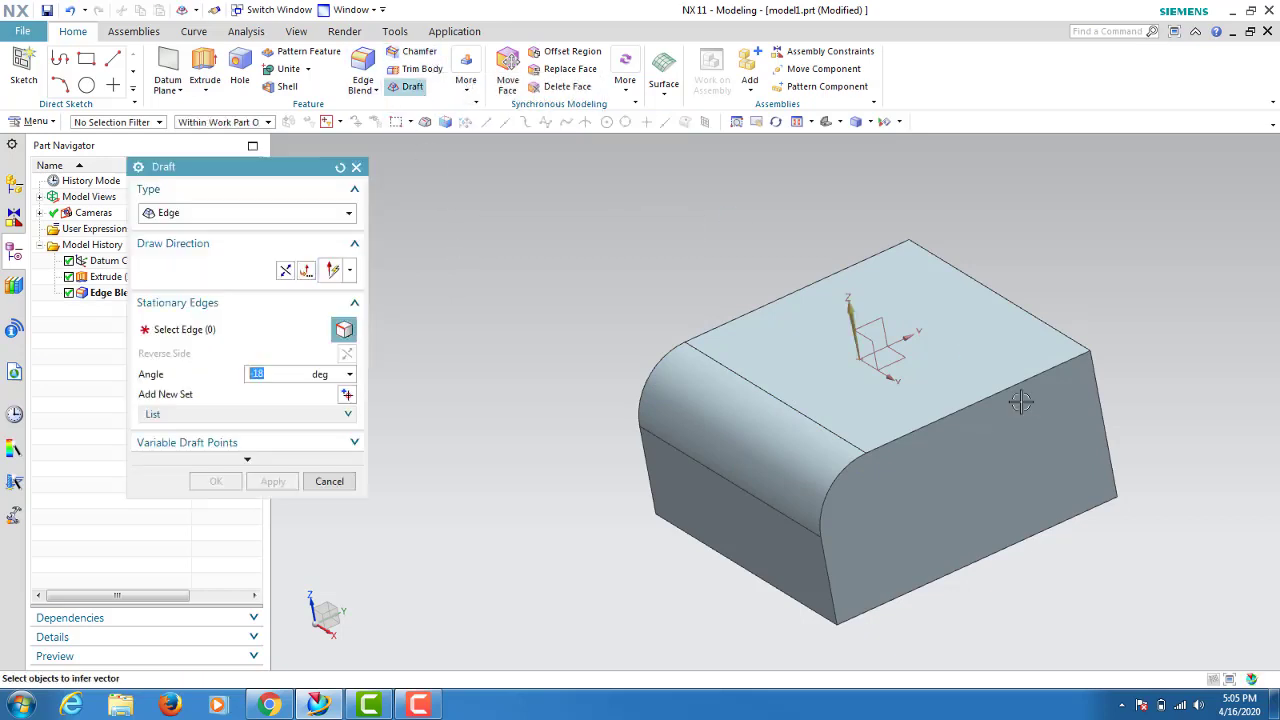
click(215, 214)
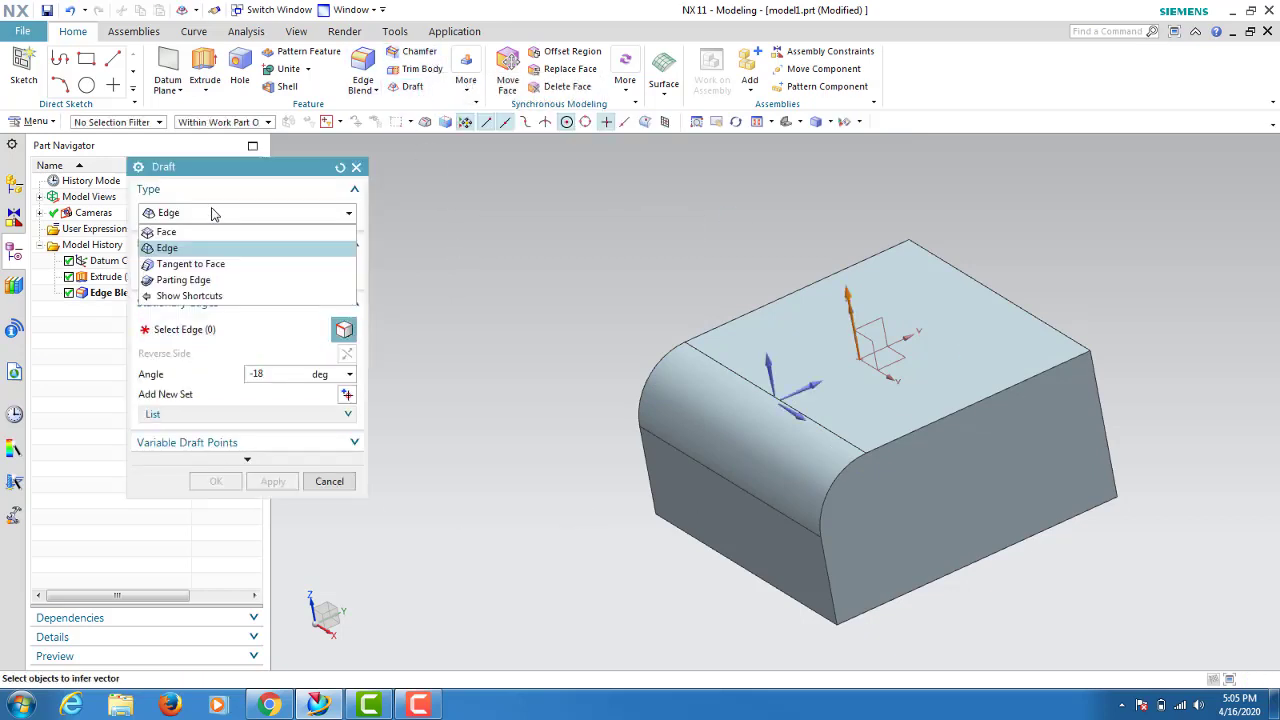
click(188, 264)
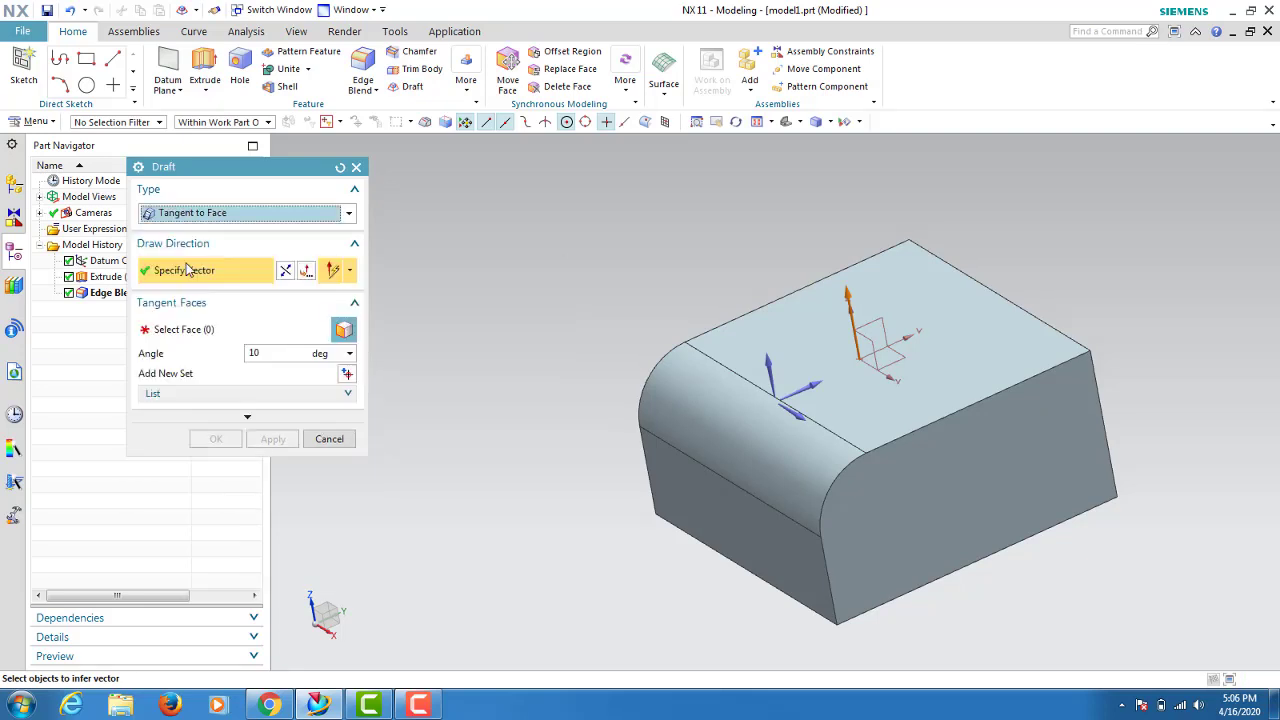
click(250, 333)
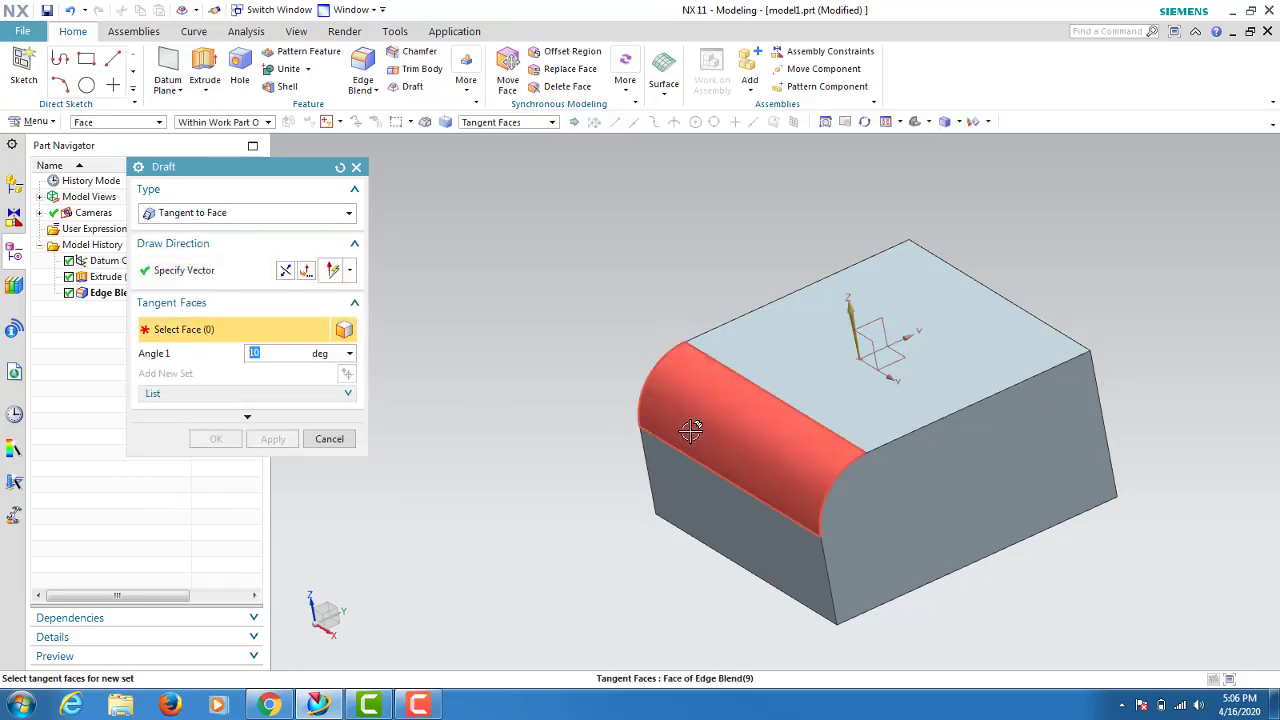
click(688, 430)
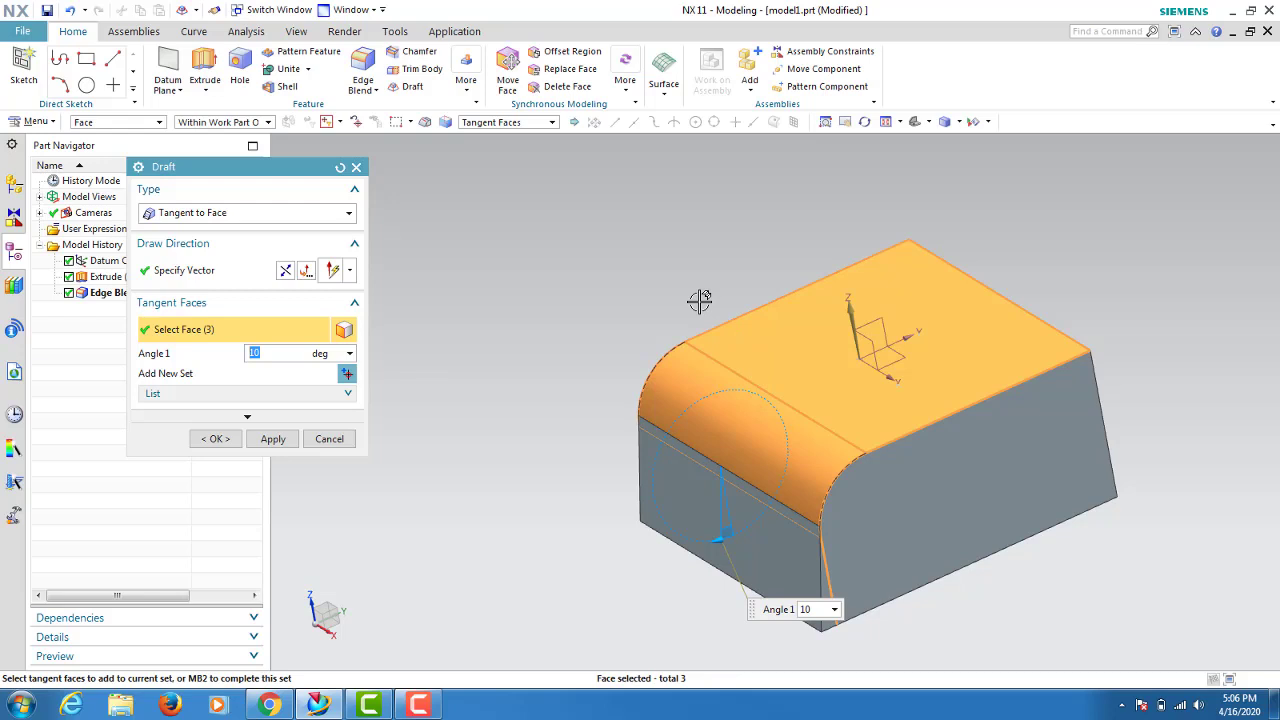
click(497, 123)
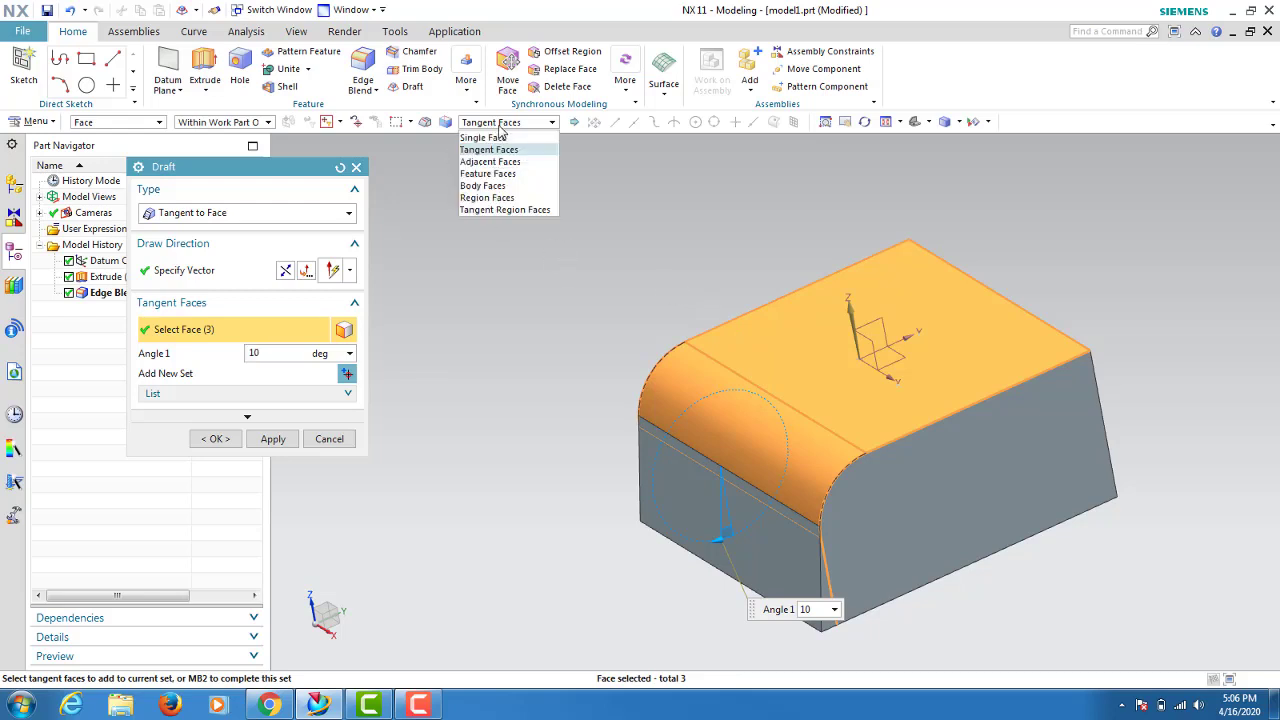
click(497, 134)
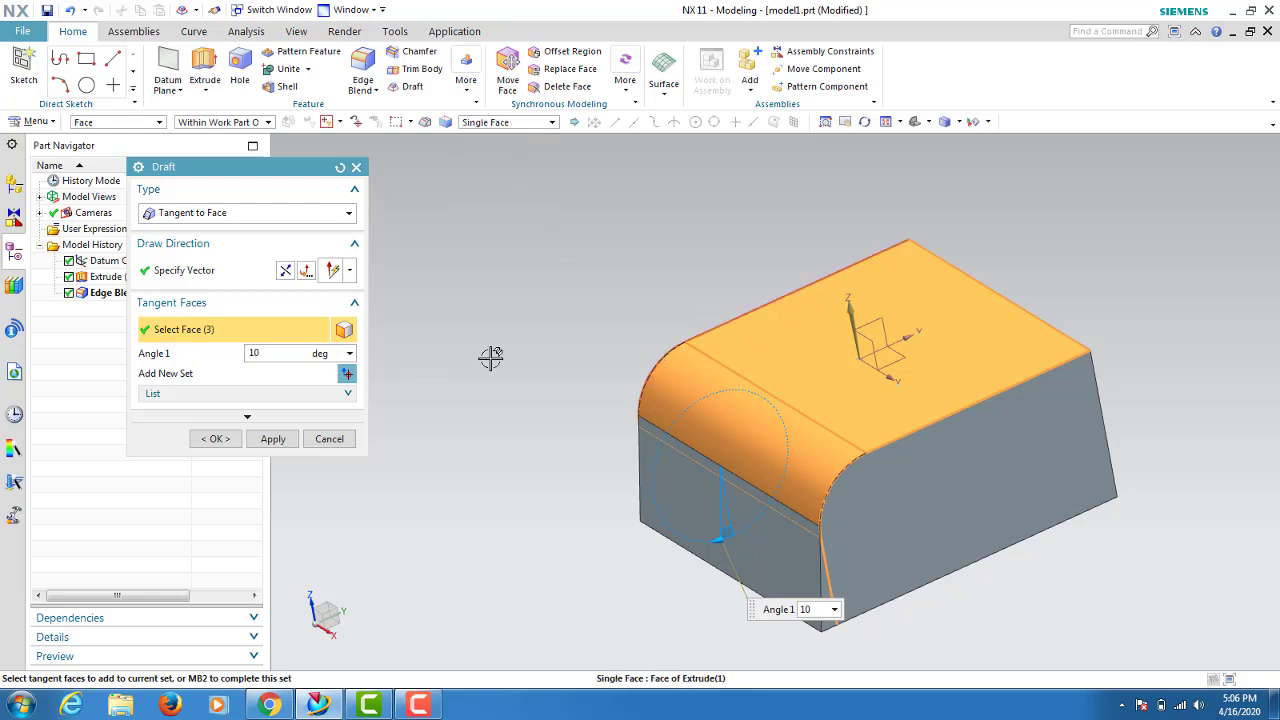
mouse_move(825, 491)
middle_down()
mouse_move(830, 545)
mouse_move(793, 523)
middle_up()
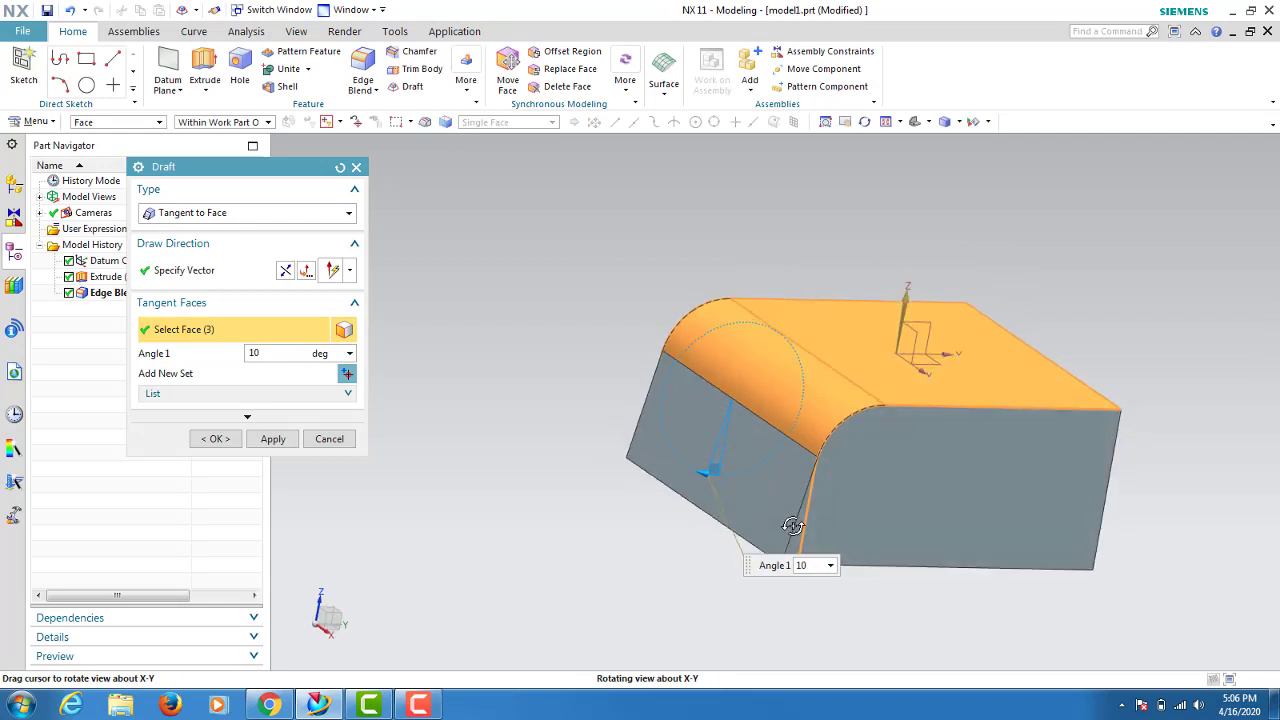
click(339, 168)
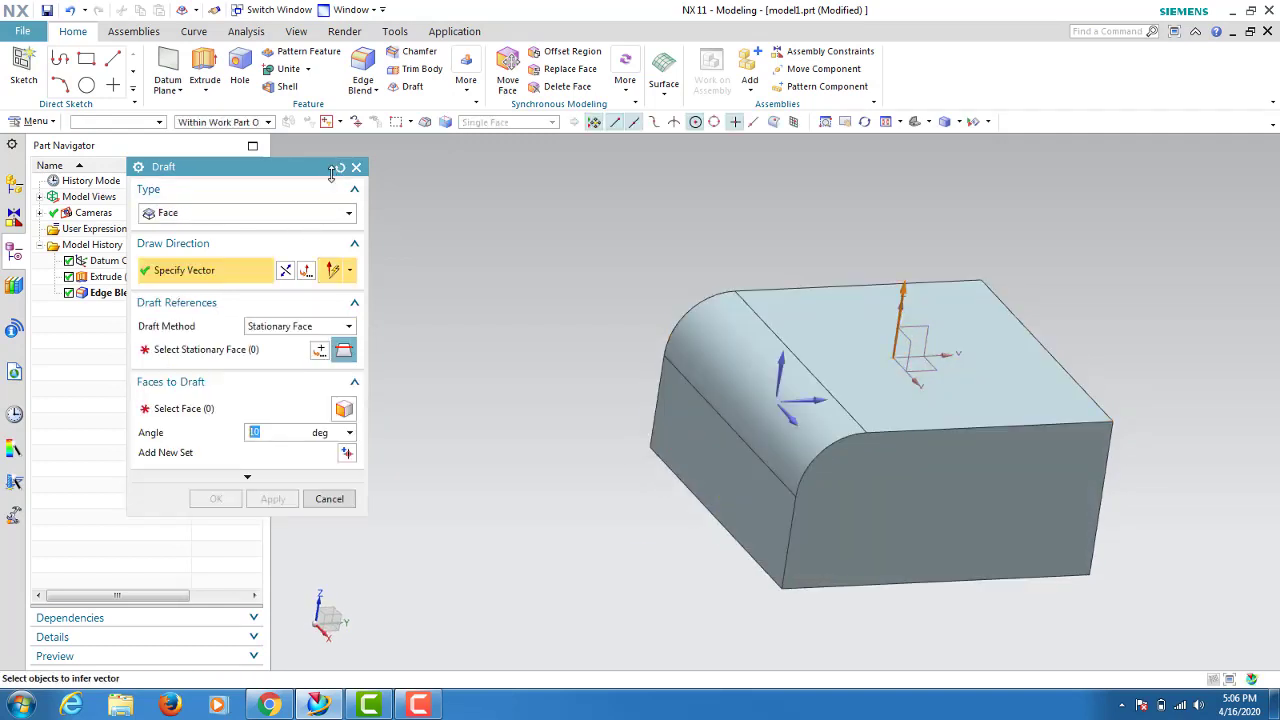
click(228, 214)
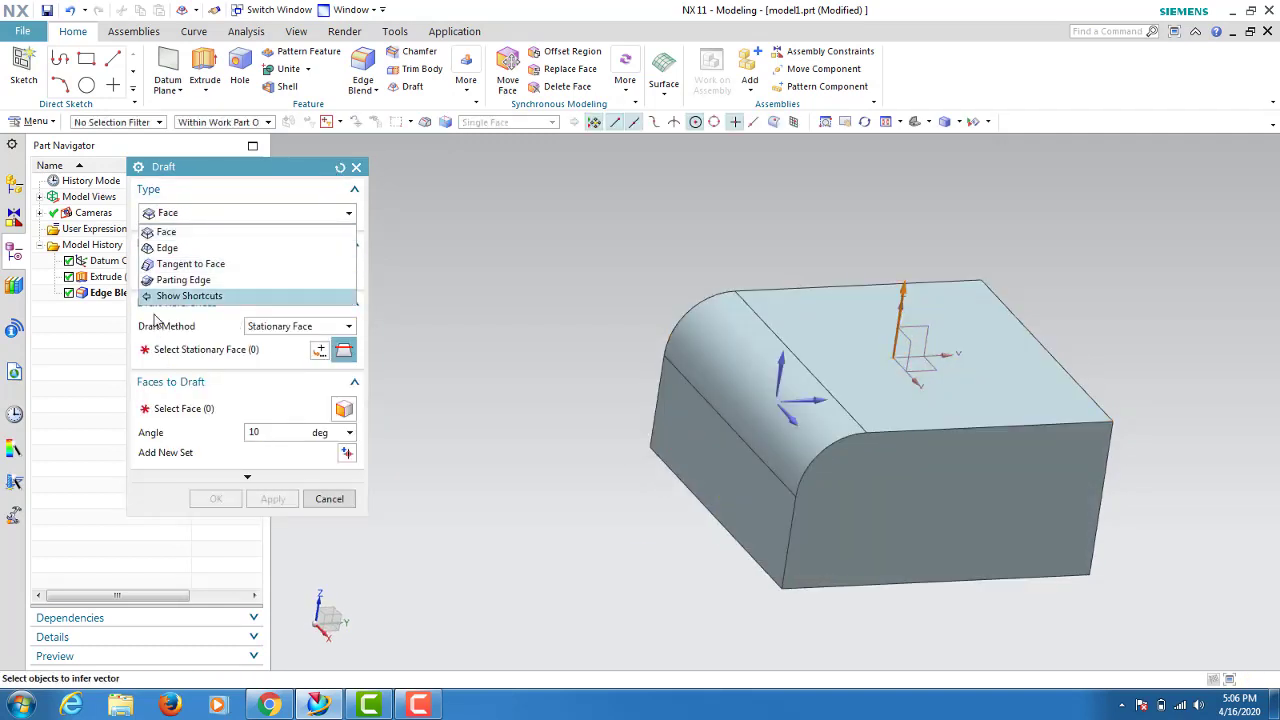
click(200, 263)
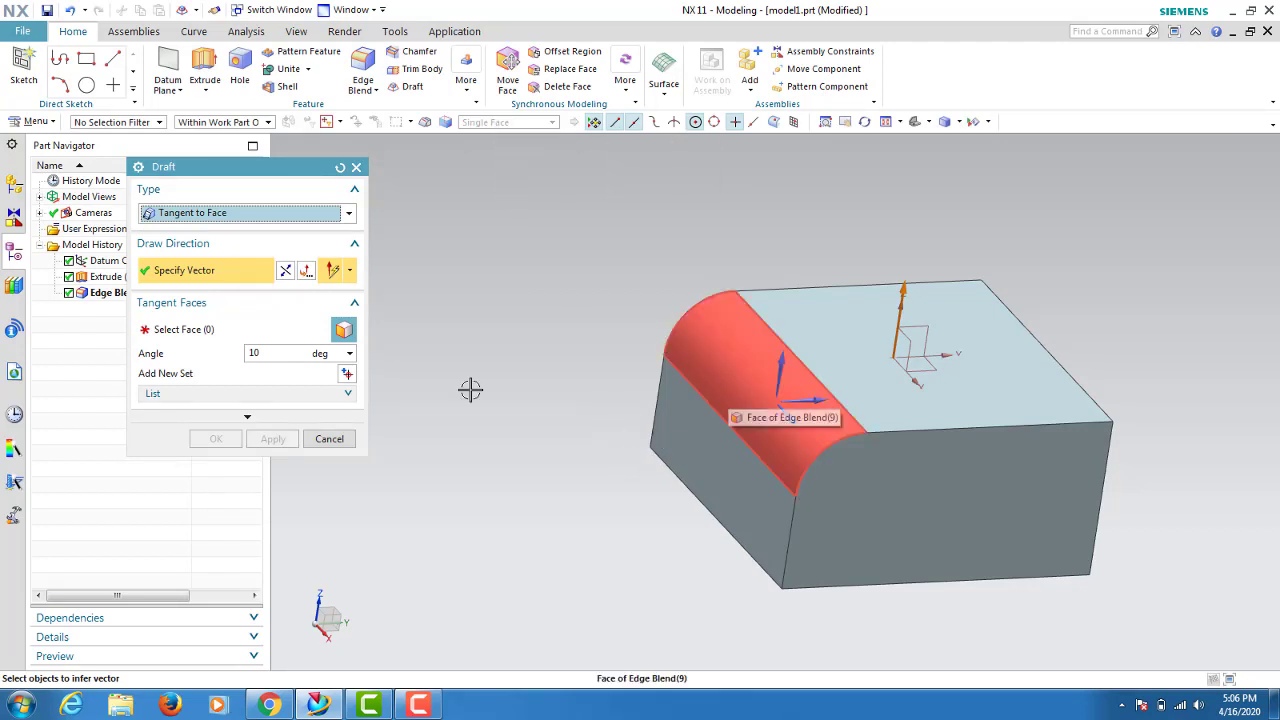
middle_click(195, 352)
click(728, 363)
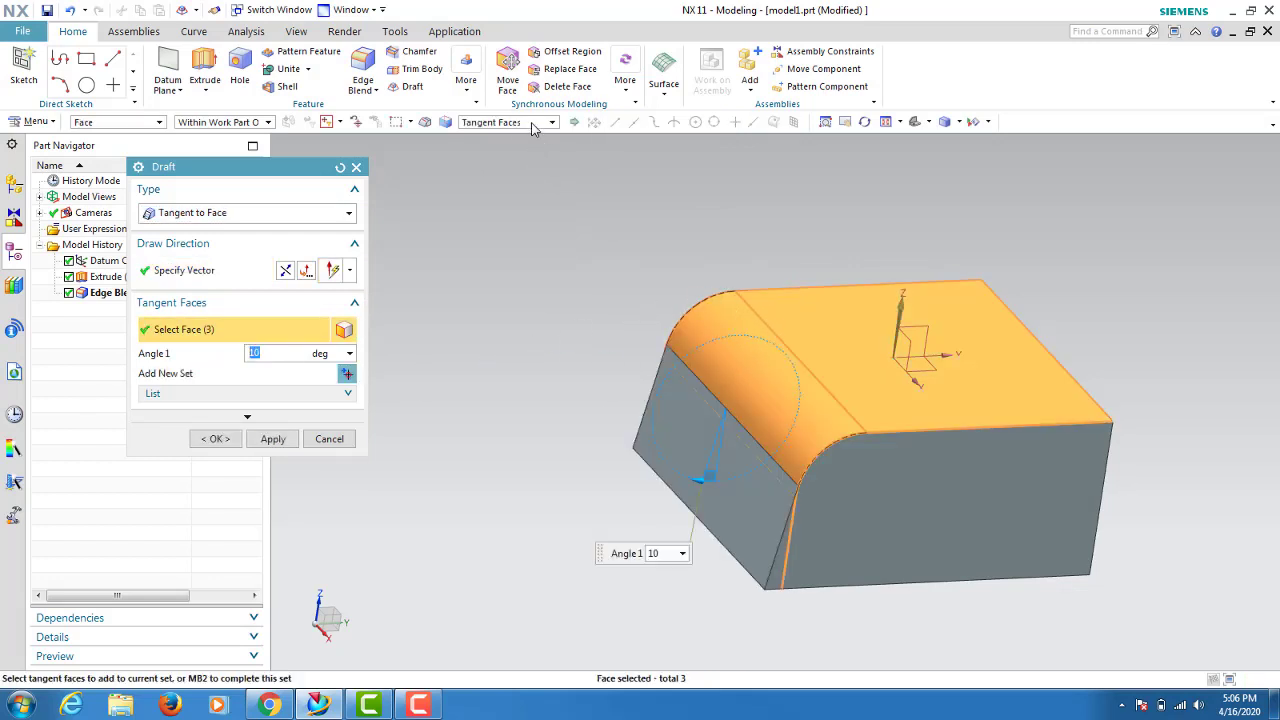
middle_click(731, 355)
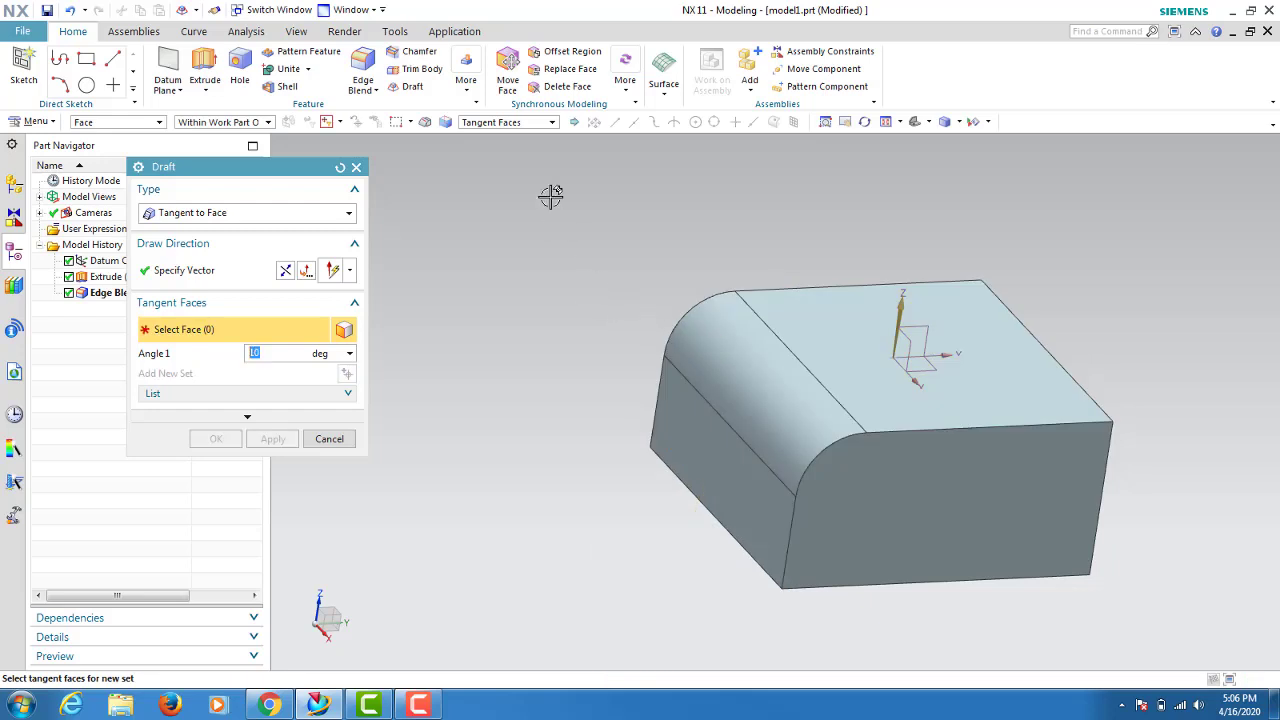
click(507, 124)
click(498, 137)
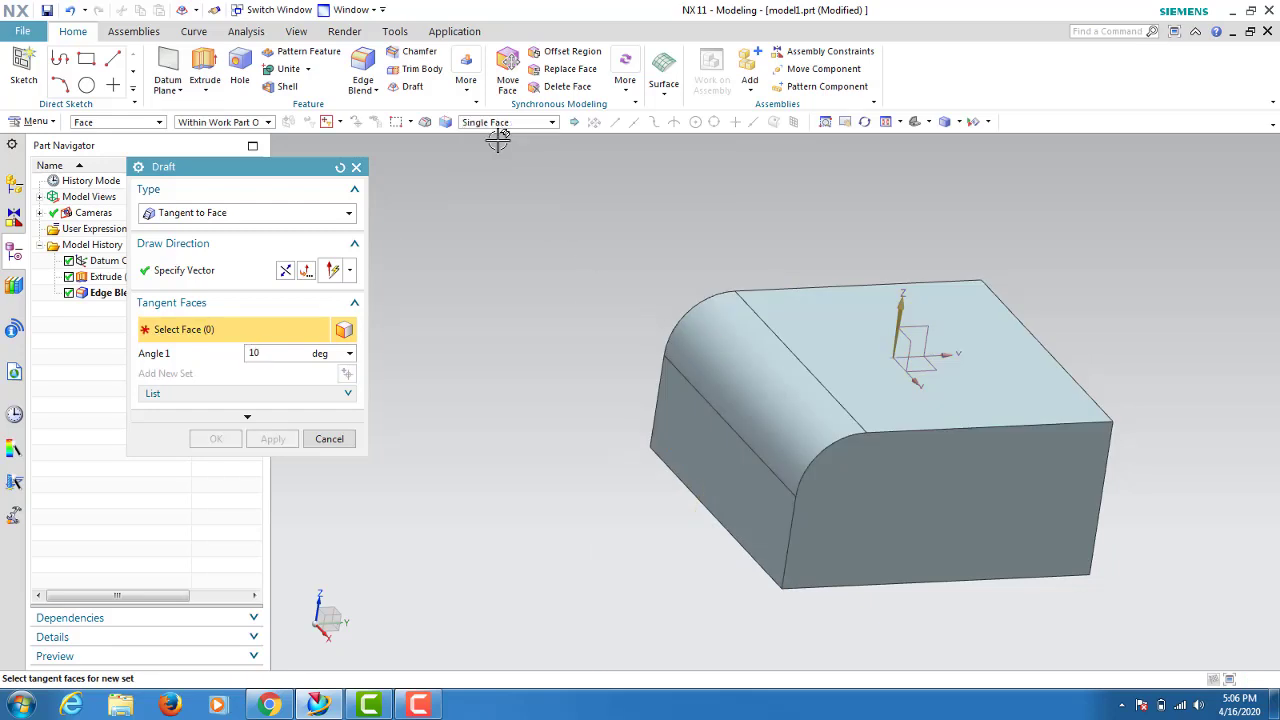
click(757, 420)
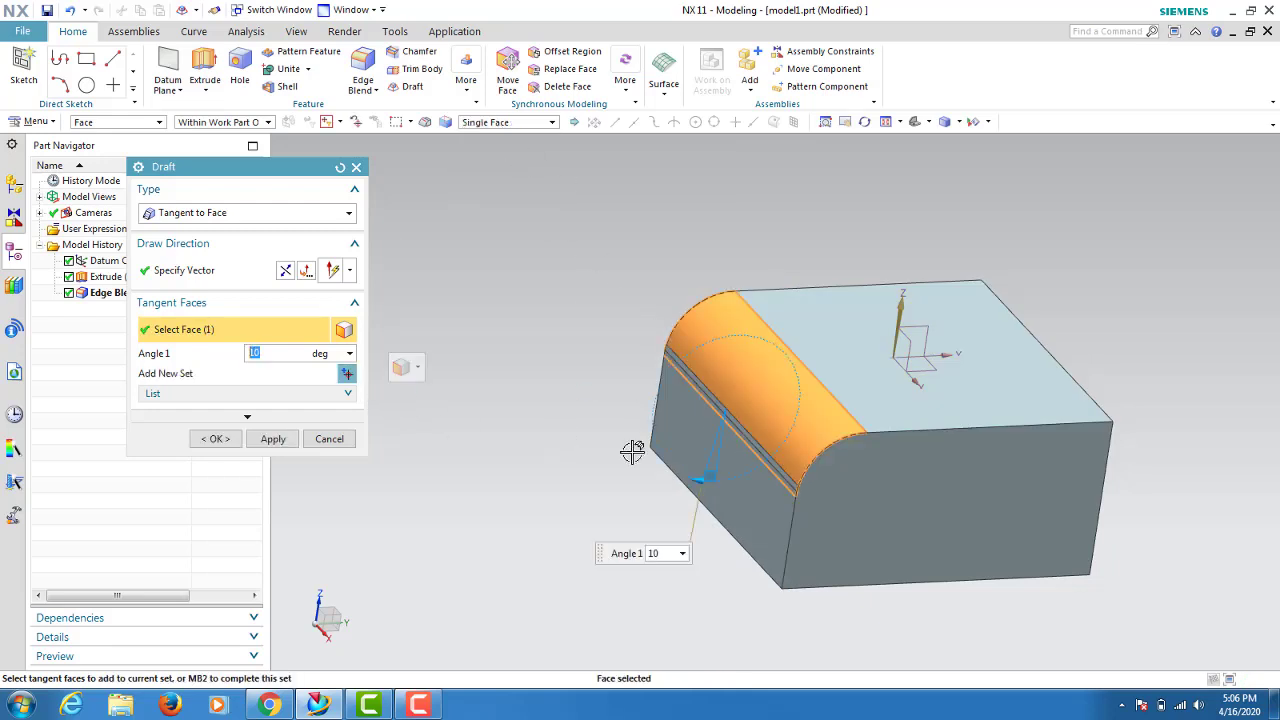
click(285, 271)
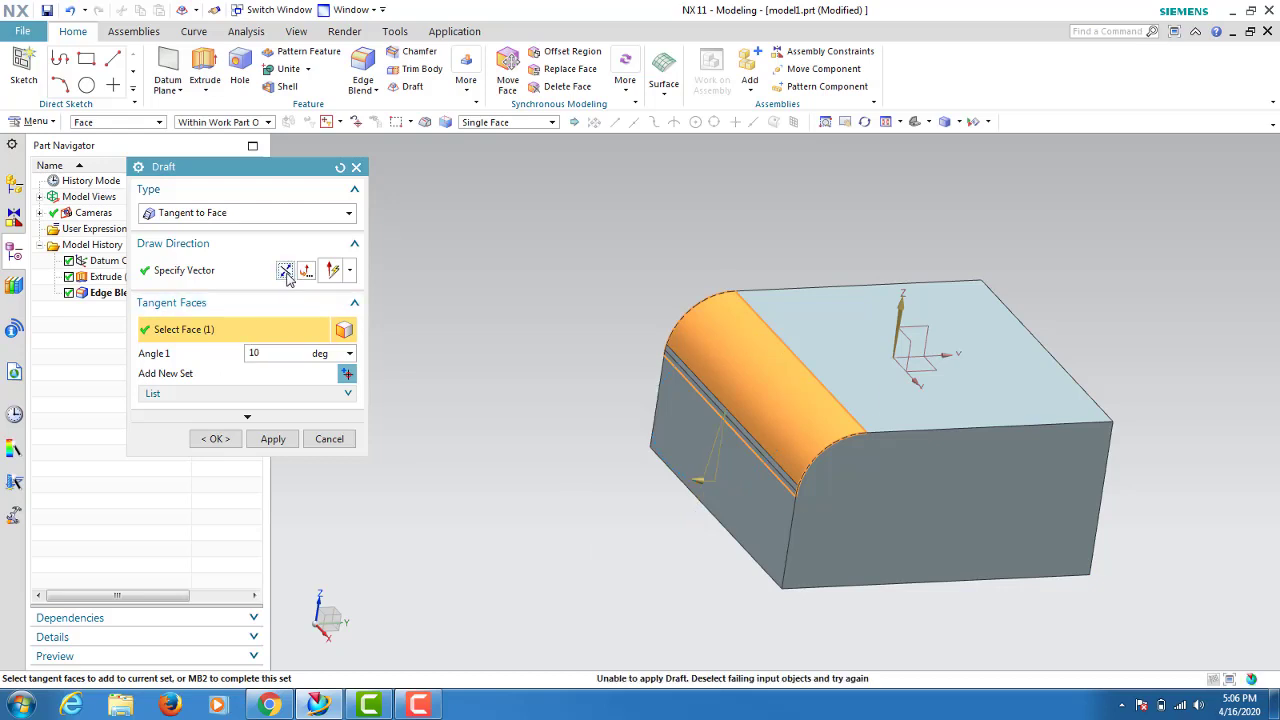
click(286, 273)
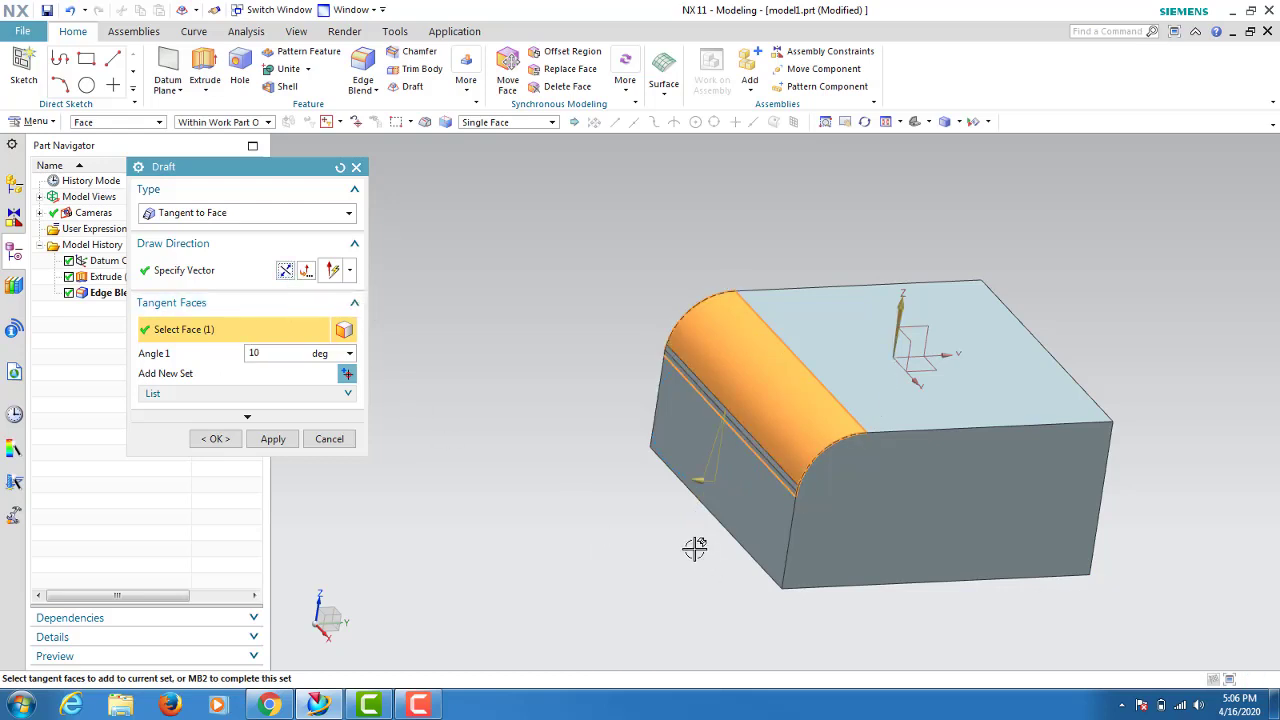
mouse_move(686, 537)
middle_down()
mouse_move(660, 511)
mouse_move(683, 487)
middle_up()
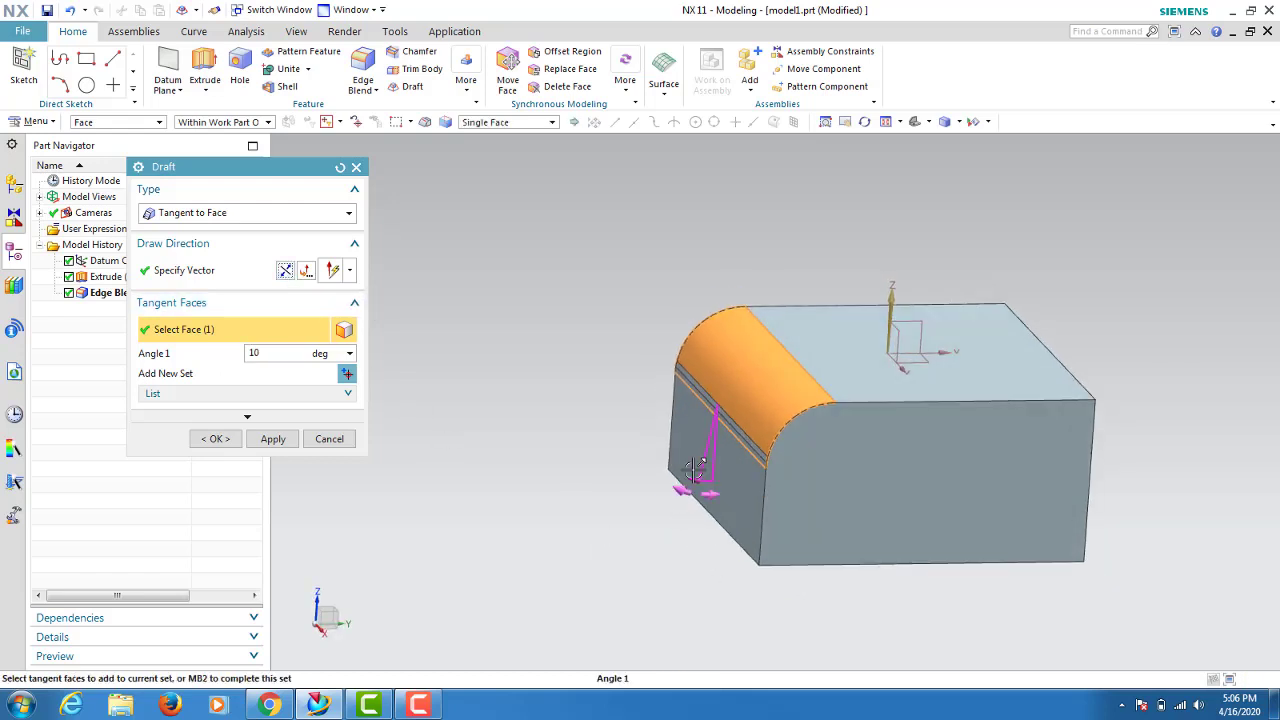
mouse_move(694, 470)
mouse_down()
mouse_move(690, 530)
mouse_move(660, 531)
mouse_move(644, 474)
mouse_move(640, 500)
mouse_move(625, 492)
mouse_up()
click(228, 274)
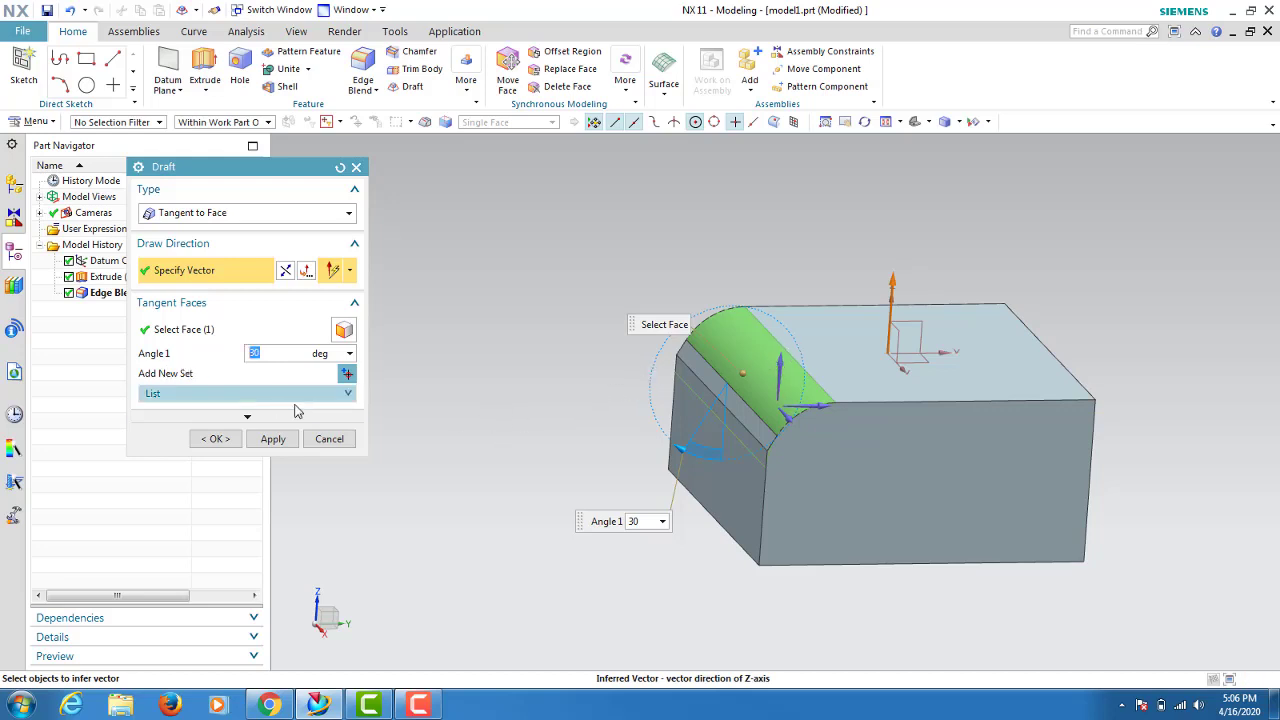
mouse_move(688, 463)
mouse_down()
mouse_move(736, 464)
mouse_move(668, 492)
mouse_up()
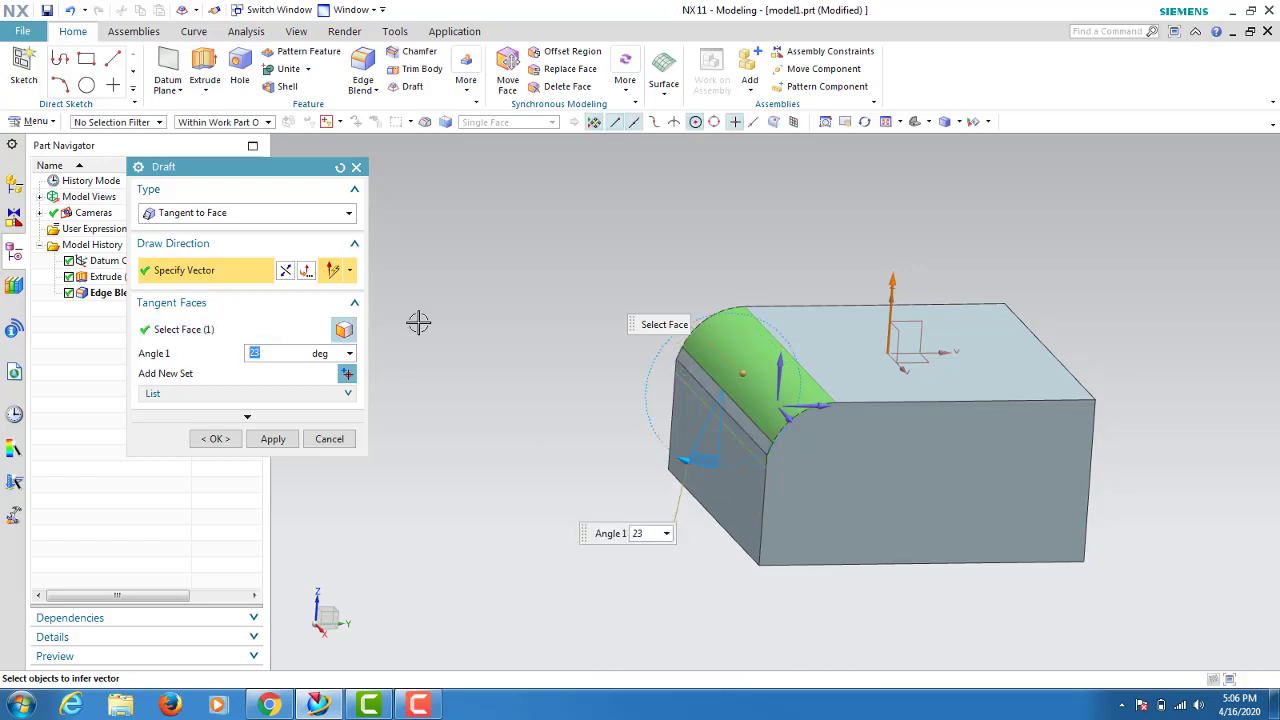
click(342, 169)
- Choose Tangent to Face drafting and select the blend face with its tangent faces
mouse_move(631, 314)
middle_down()
mouse_move(663, 300)
mouse_move(548, 117)
middle_up()
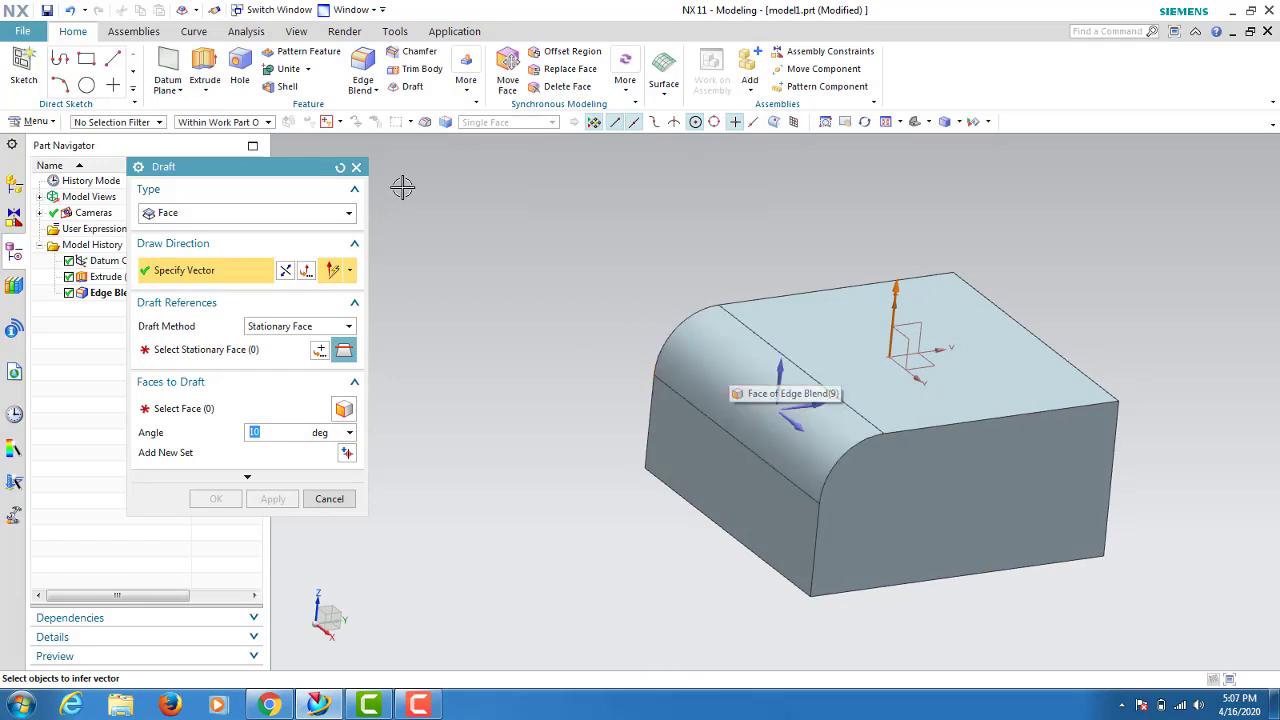
click(300, 213)
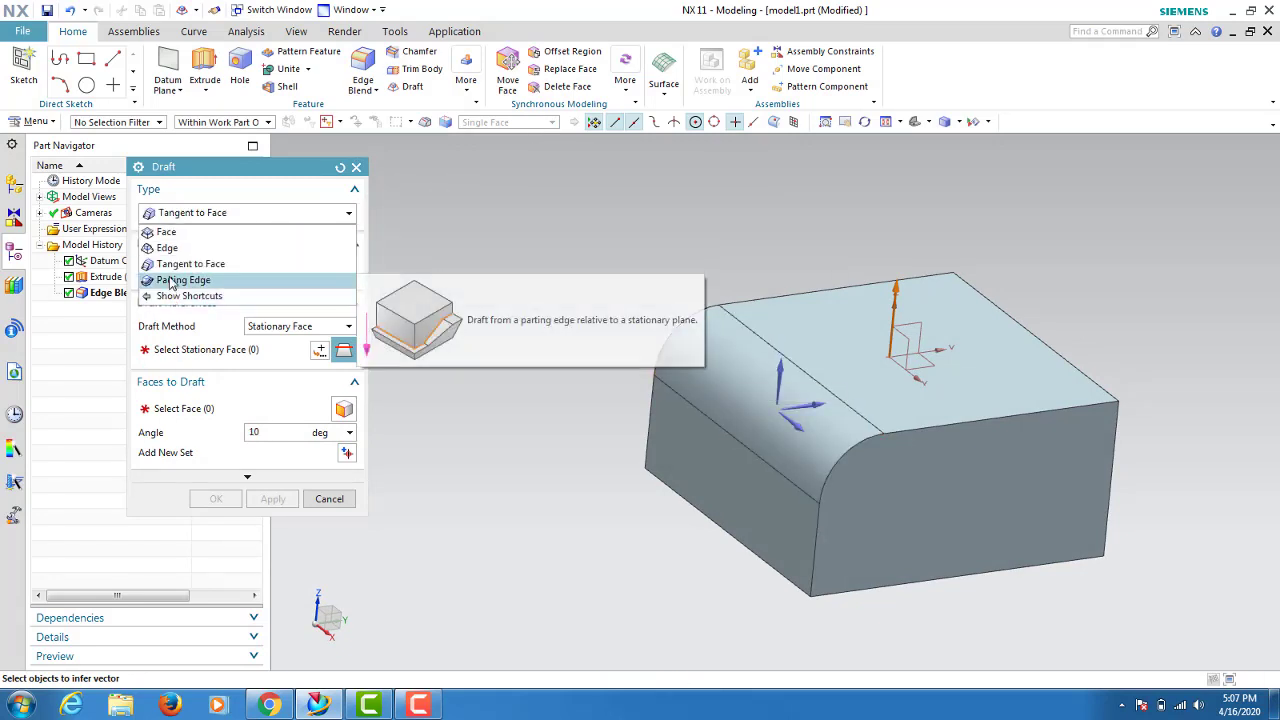
click(185, 264)
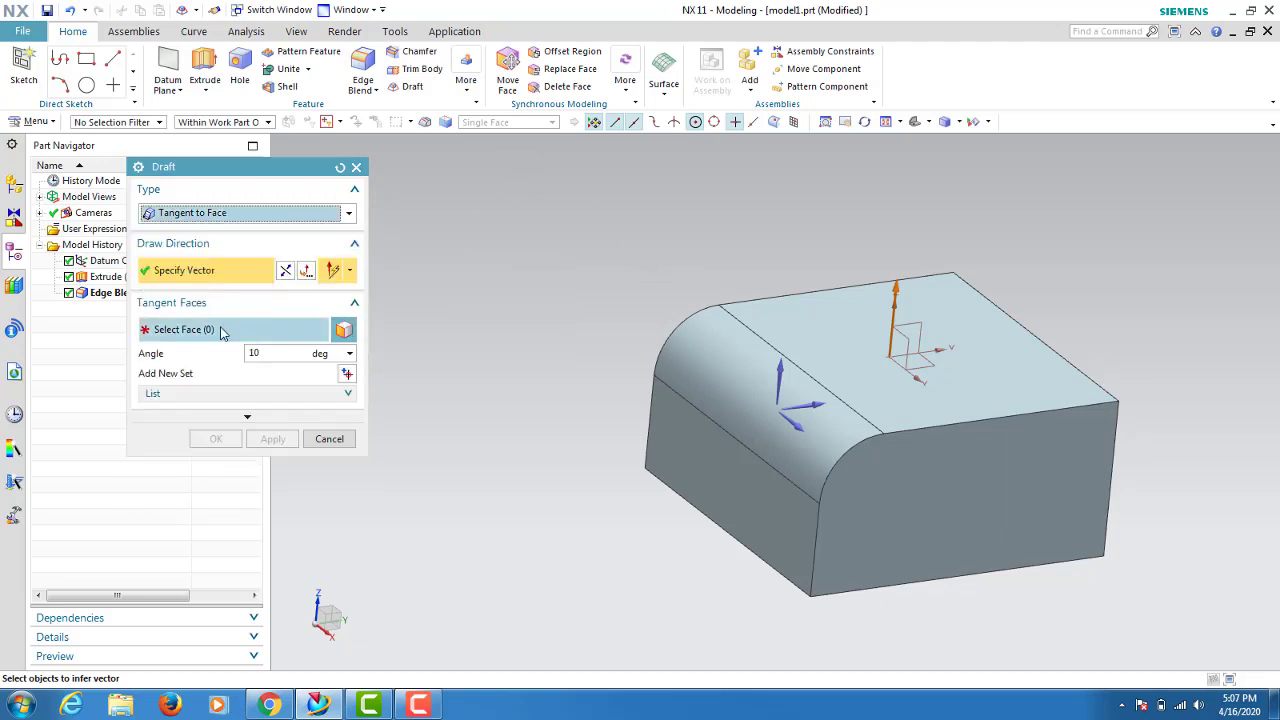
click(668, 362)
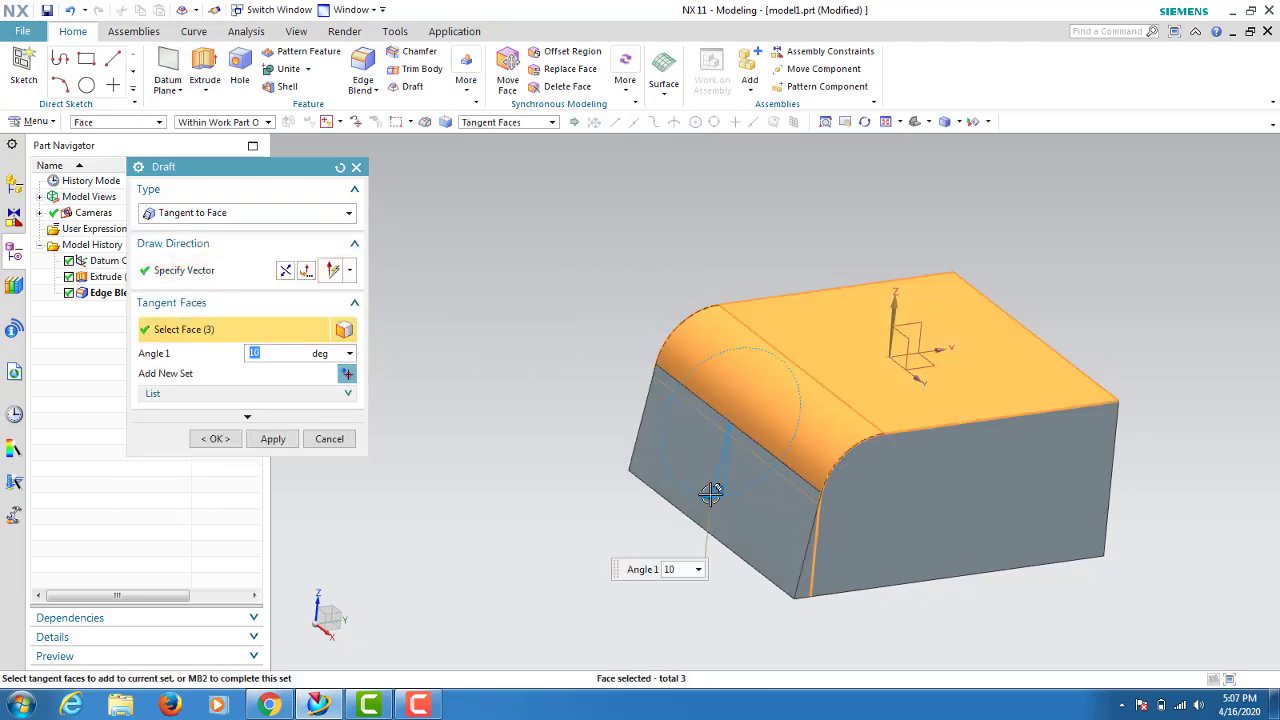
- Adjust the draft angle to 47 degrees and apply the draft
mouse_move(705, 491)
mouse_down()
mouse_move(690, 479)
mouse_move(777, 437)
mouse_up()
middle_drag(777, 437, 745, 415)
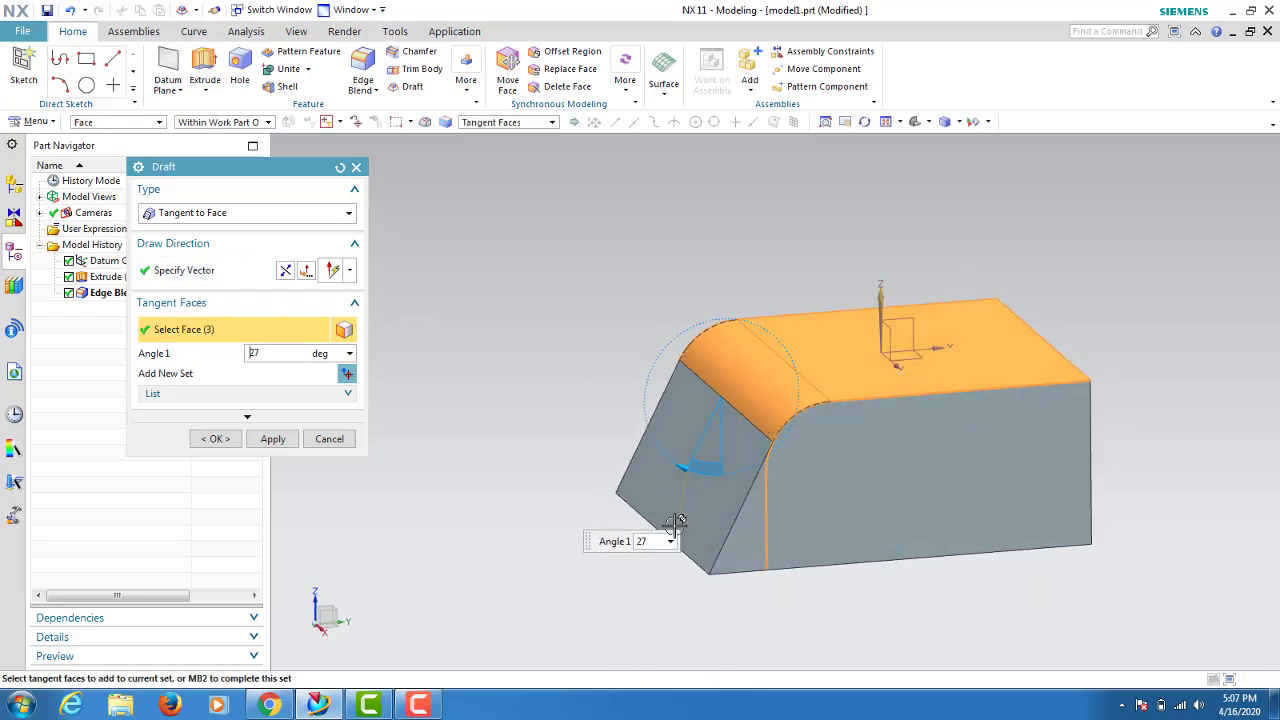
drag(679, 473, 686, 476)
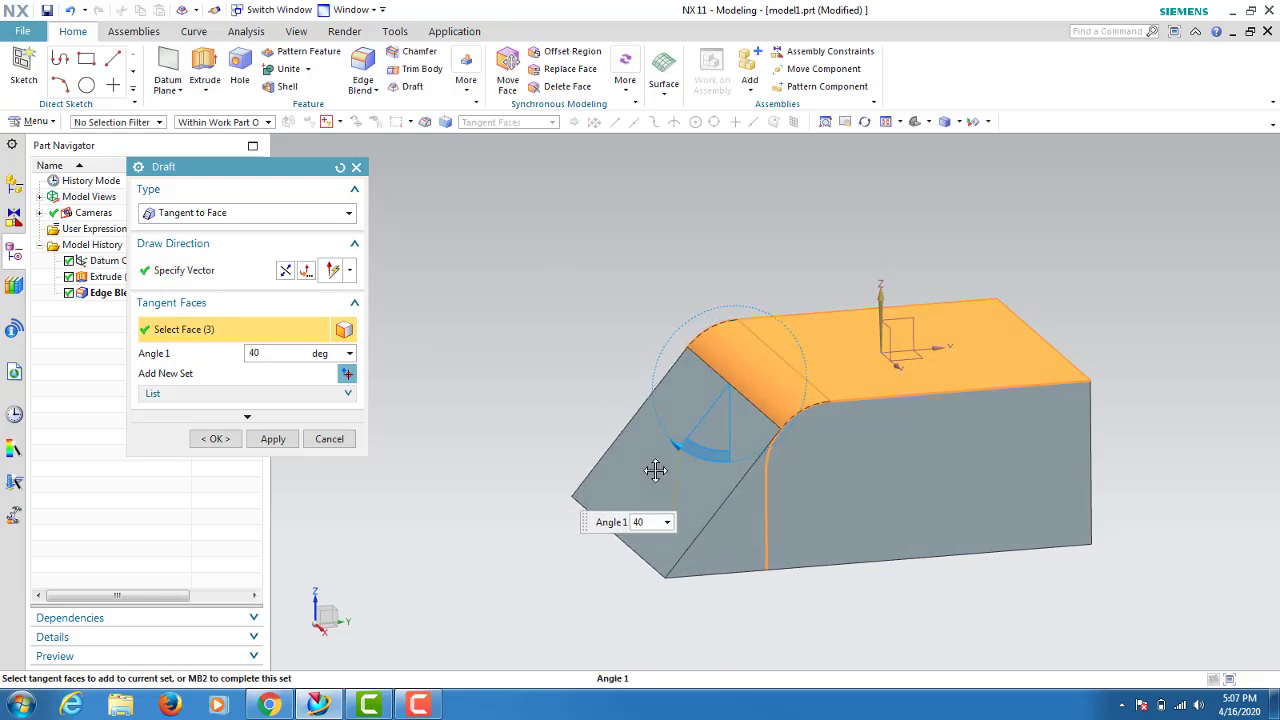
drag(686, 476, 657, 469)
scroll(771, 469, up, 2)
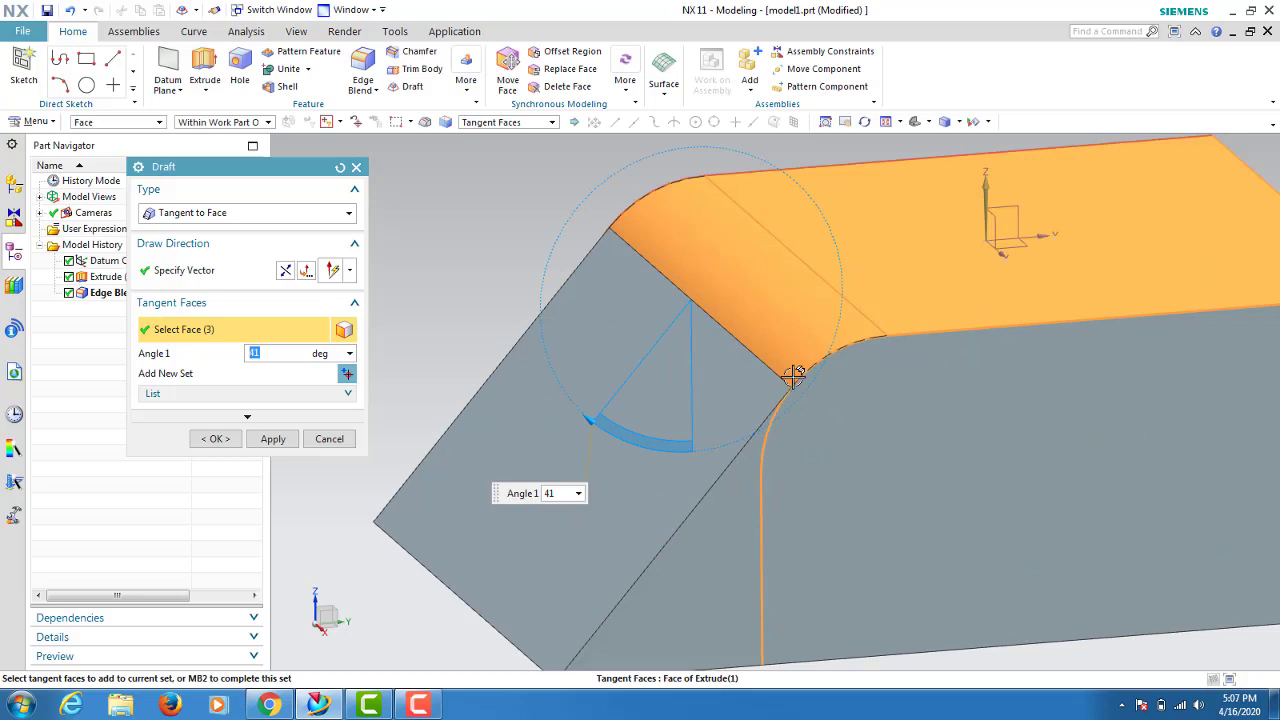
scroll(815, 370, down, 2)
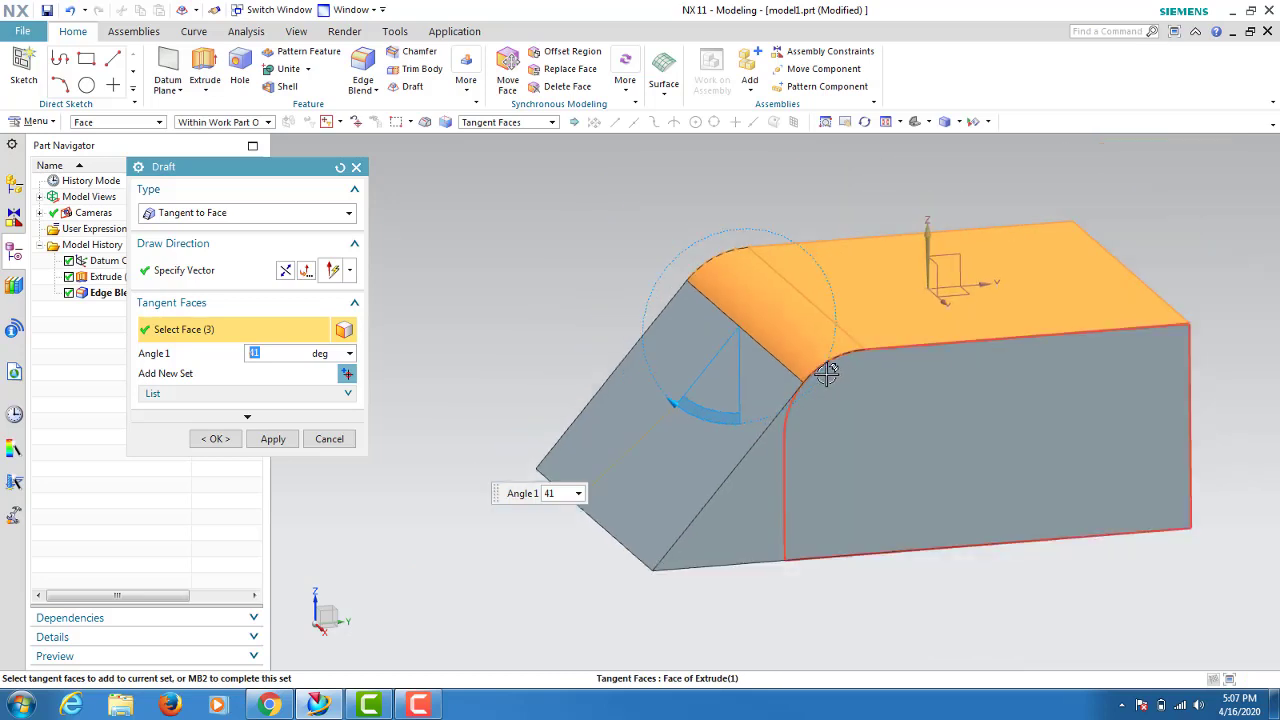
scroll(825, 372, down, 1)
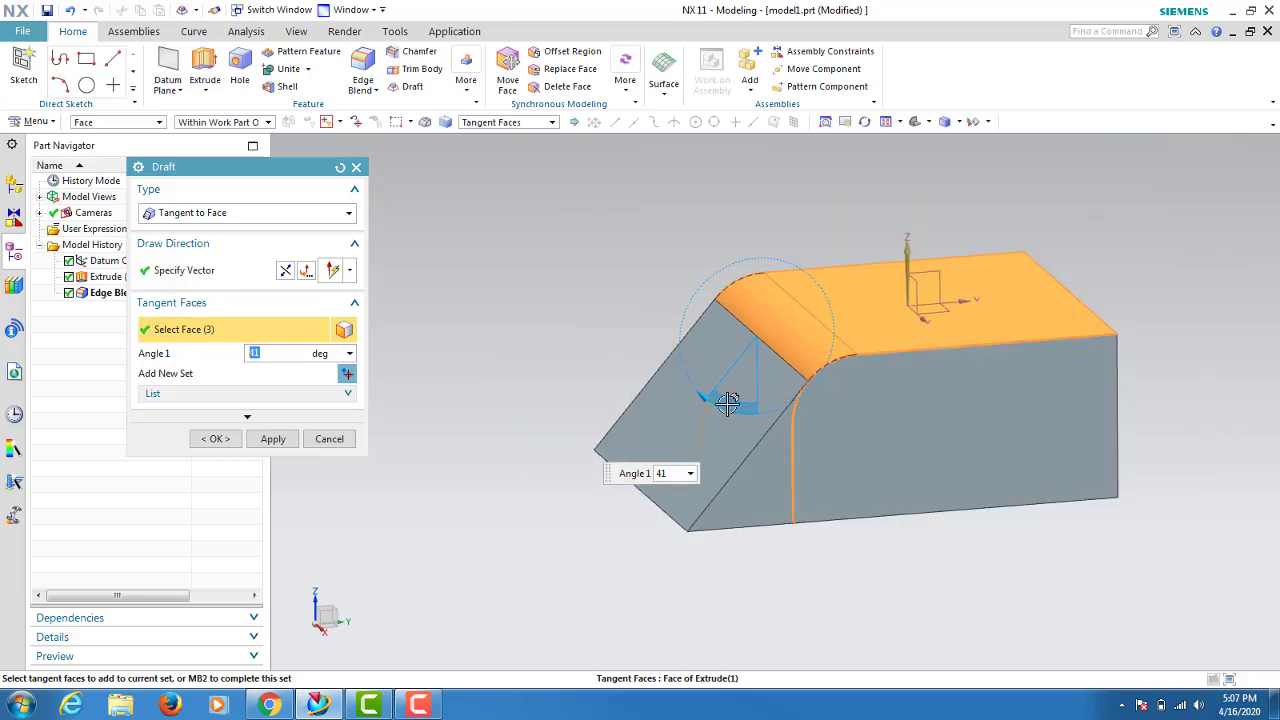
drag(701, 397, 769, 446)
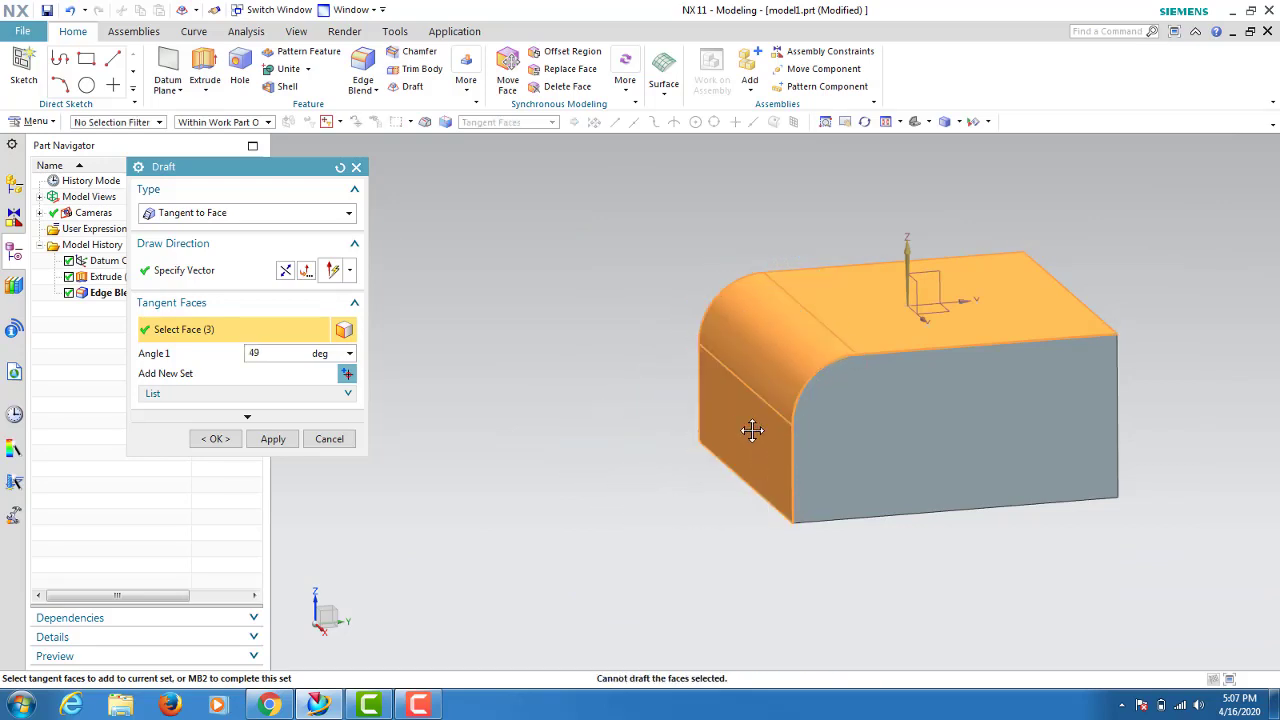
mouse_move(769, 446)
mouse_down()
mouse_move(778, 458)
mouse_move(622, 462)
mouse_up()
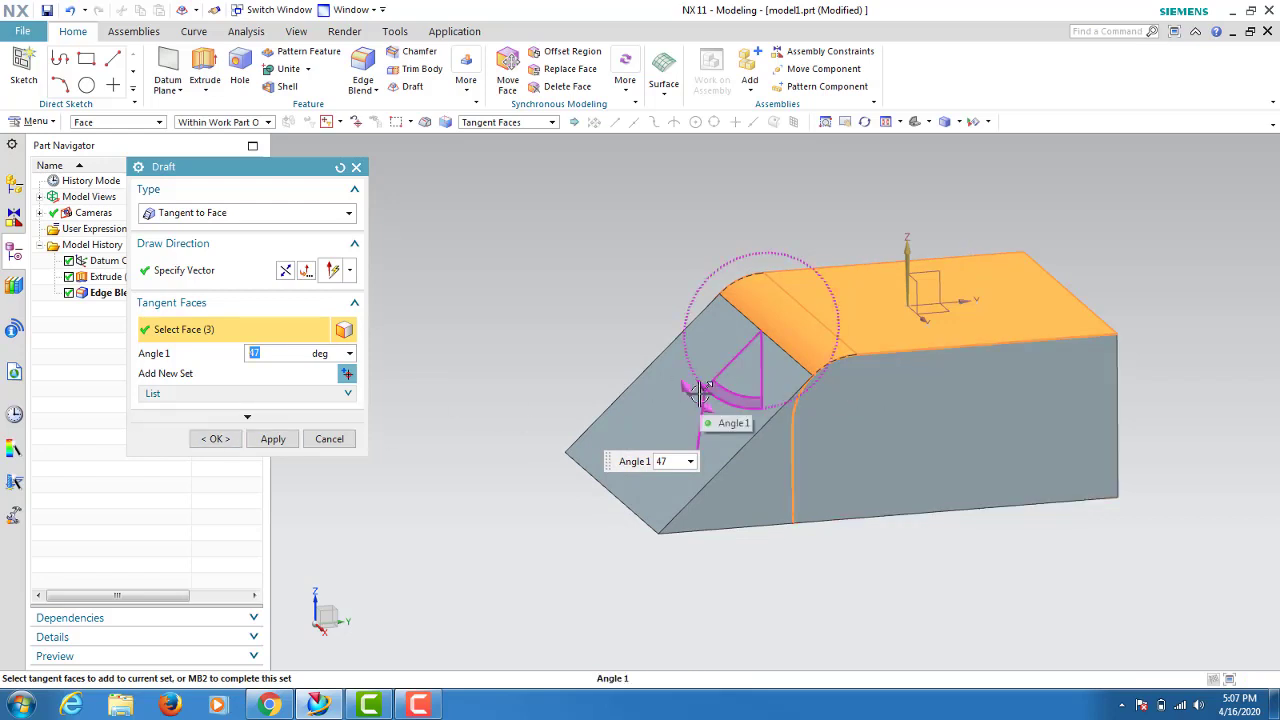
click(273, 438)
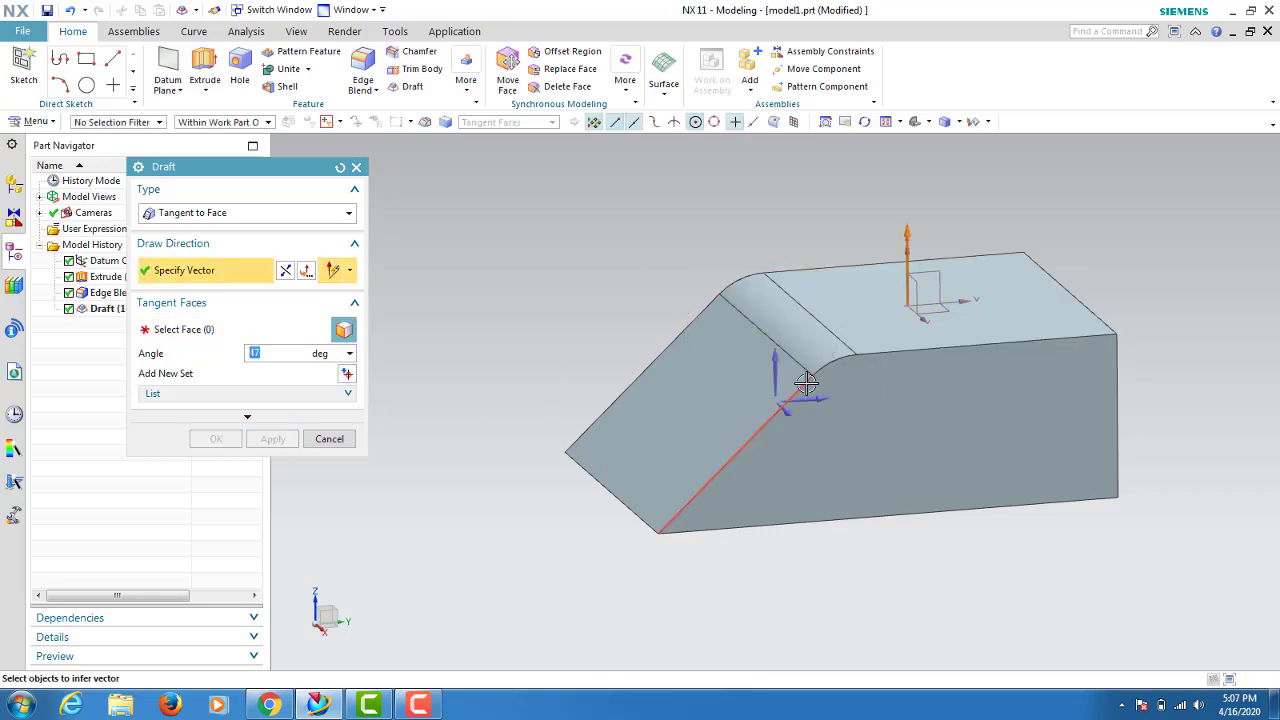
- Inspect the new slope from a few angles, then cancel the follow-up Draft dialog
middle_drag(760, 500, 800, 540)
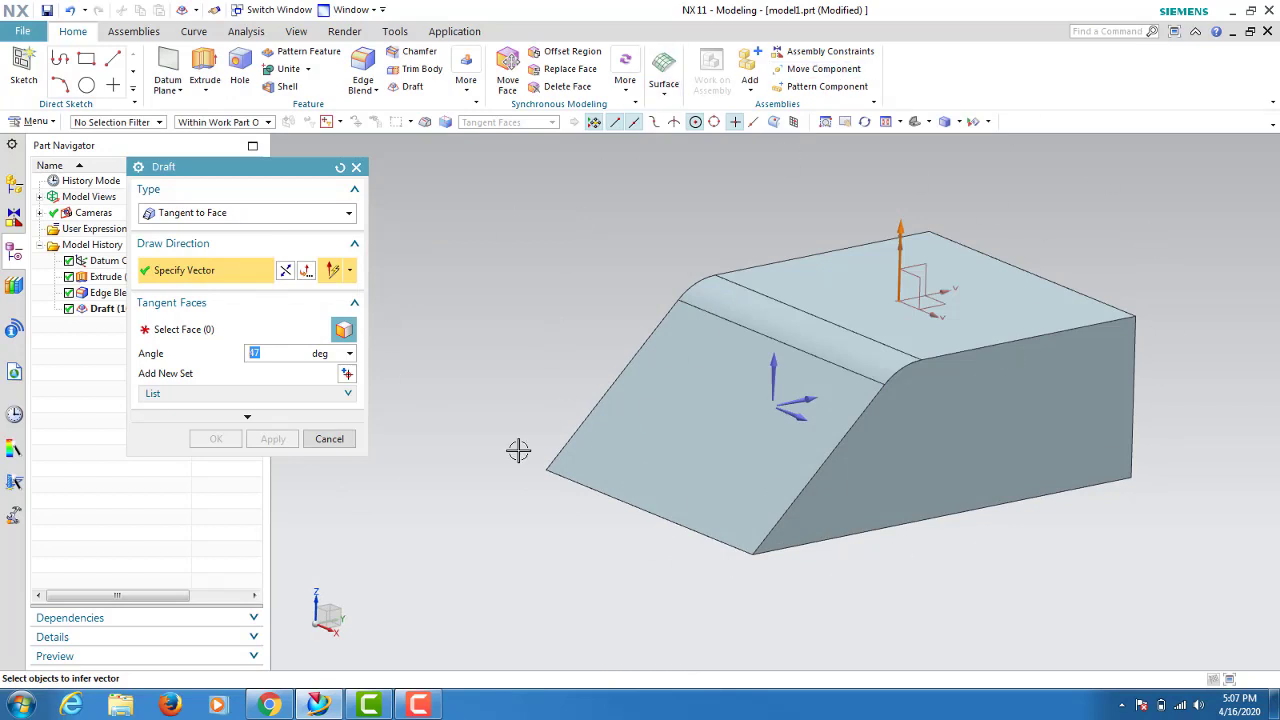
middle_drag(518, 451, 757, 514)
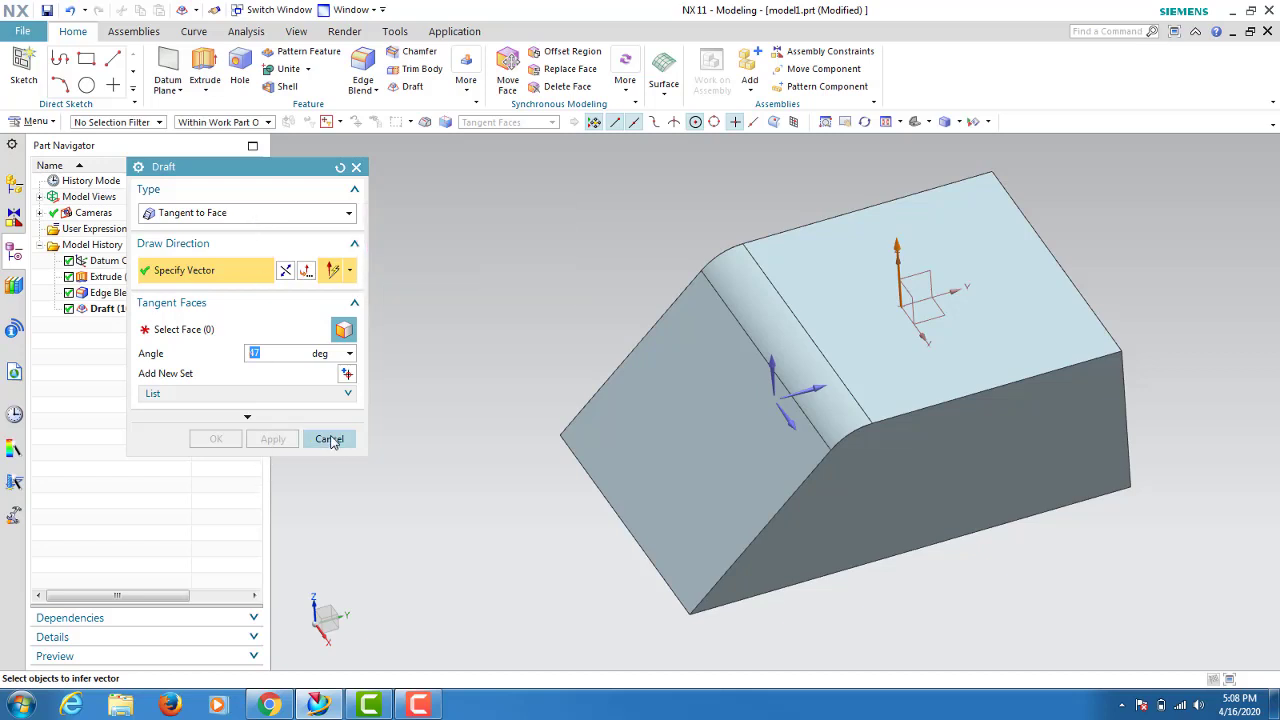
click(329, 438)
- Review the Parting Edge draft type in a new Draft, then cancel it unchanged
click(408, 88)
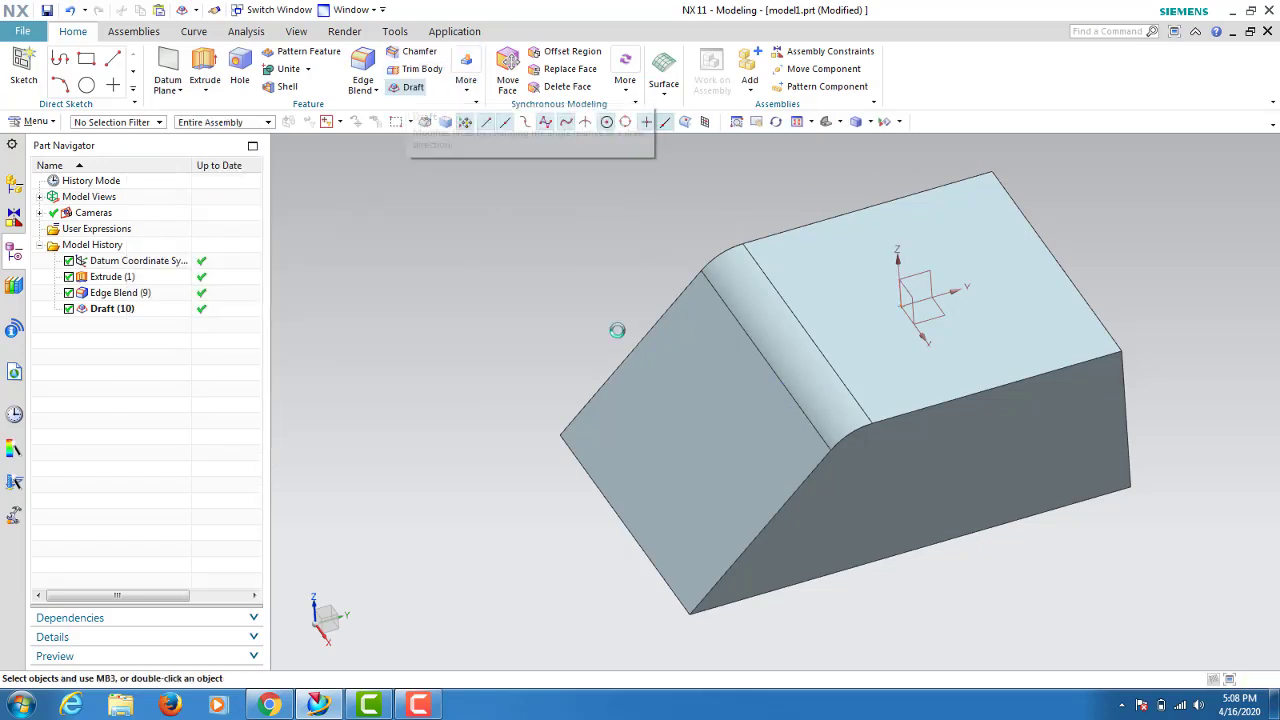
mouse_move(586, 317)
middle_down()
mouse_move(543, 280)
mouse_move(400, 297)
middle_up()
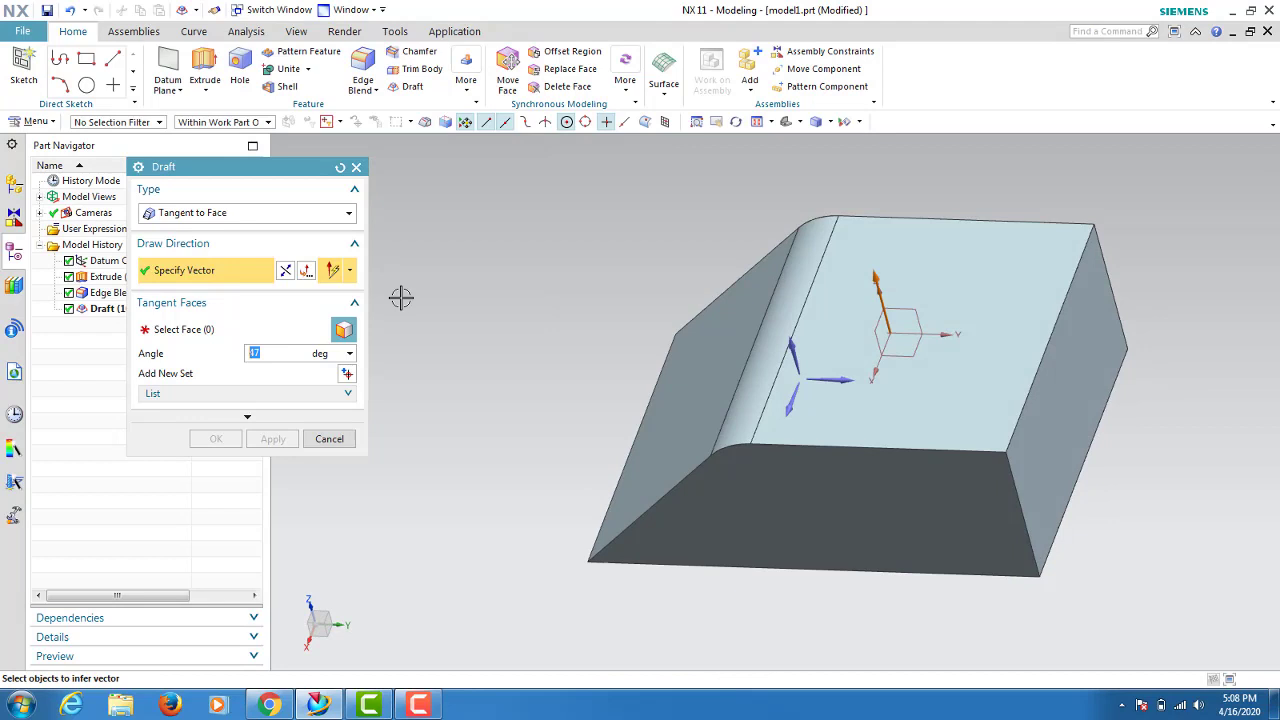
click(205, 214)
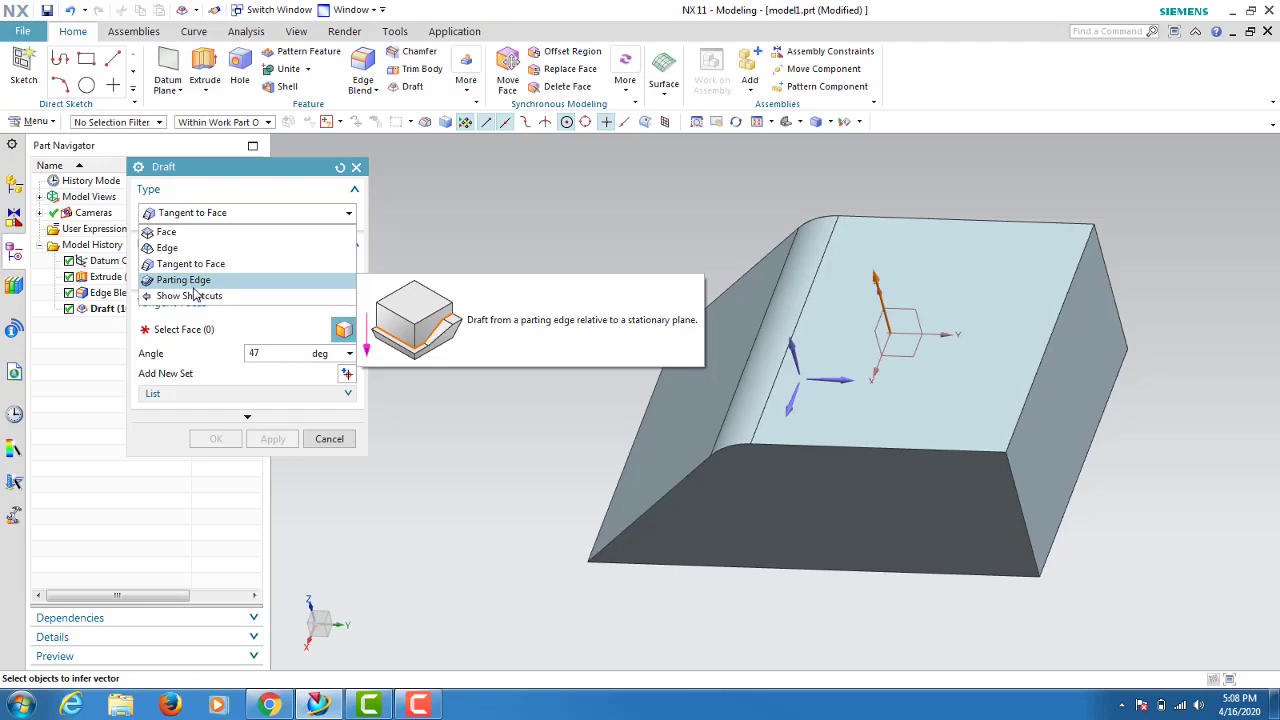
click(324, 443)
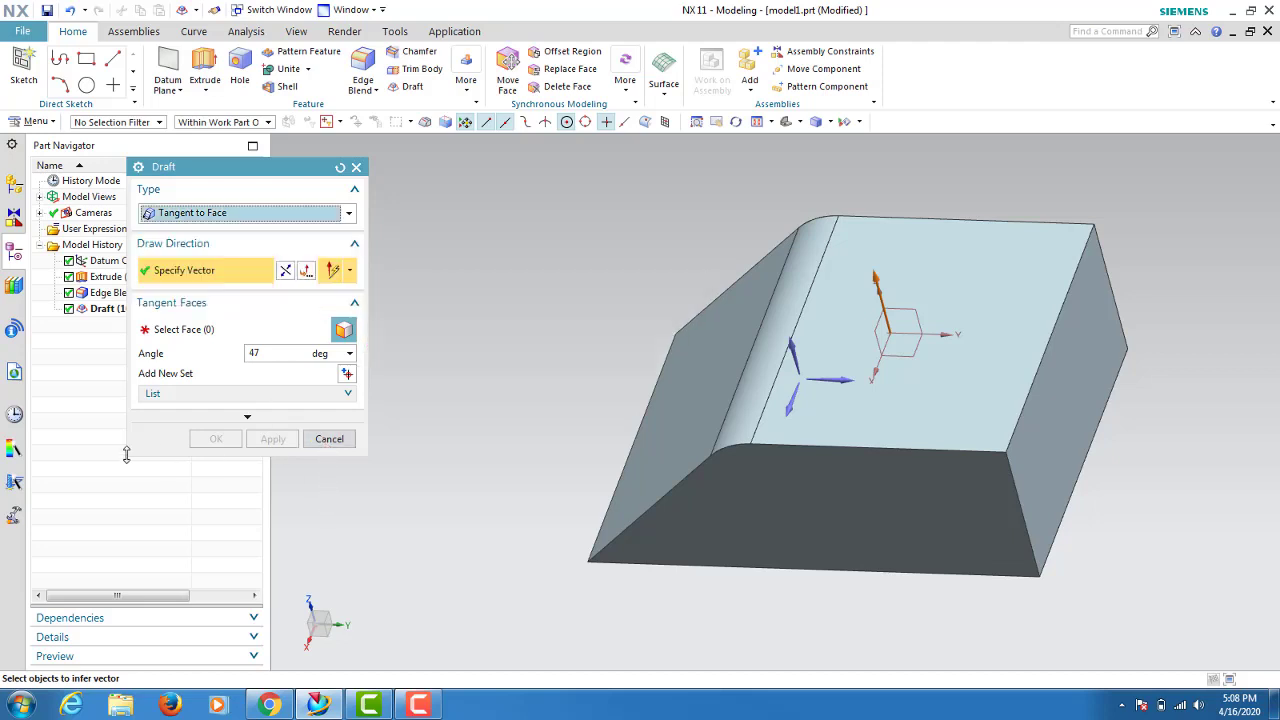
click(350, 439)
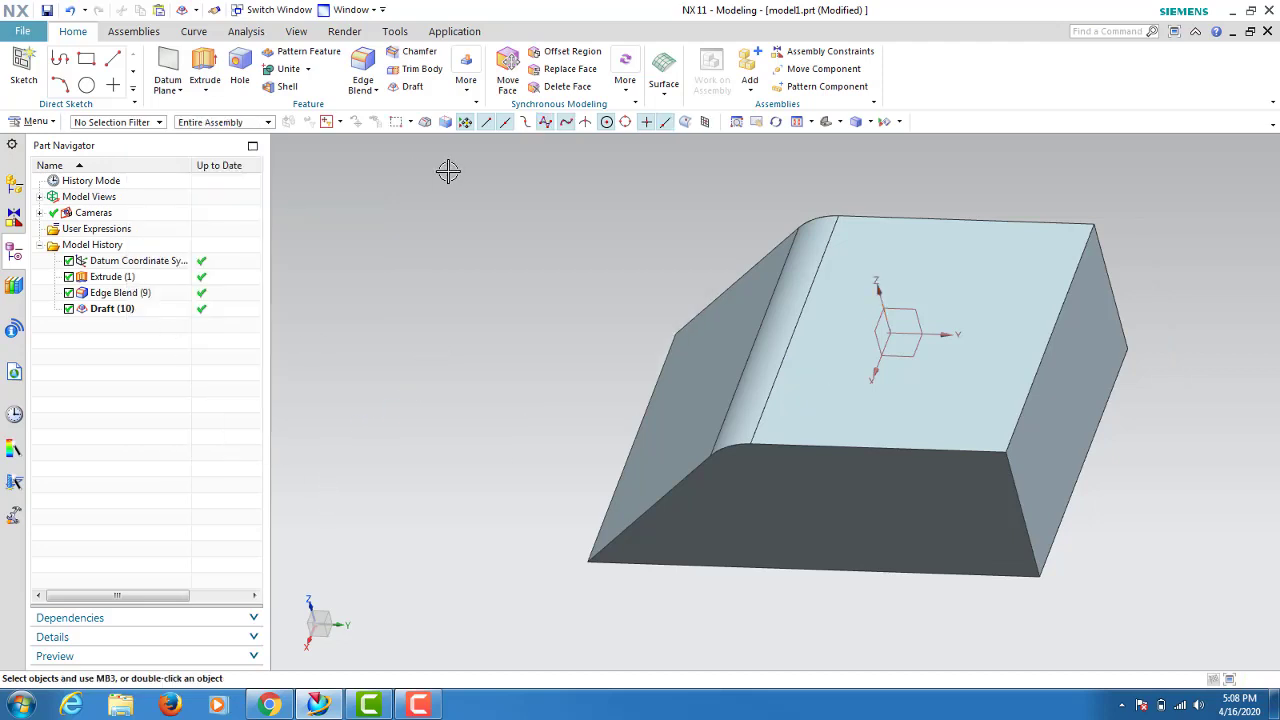
- Start an Extrude and sketch its profile on the block's top face
click(204, 72)
mouse_move(575, 440)
middle_down()
mouse_move(548, 431)
mouse_move(600, 514)
middle_up()
click(880, 360)
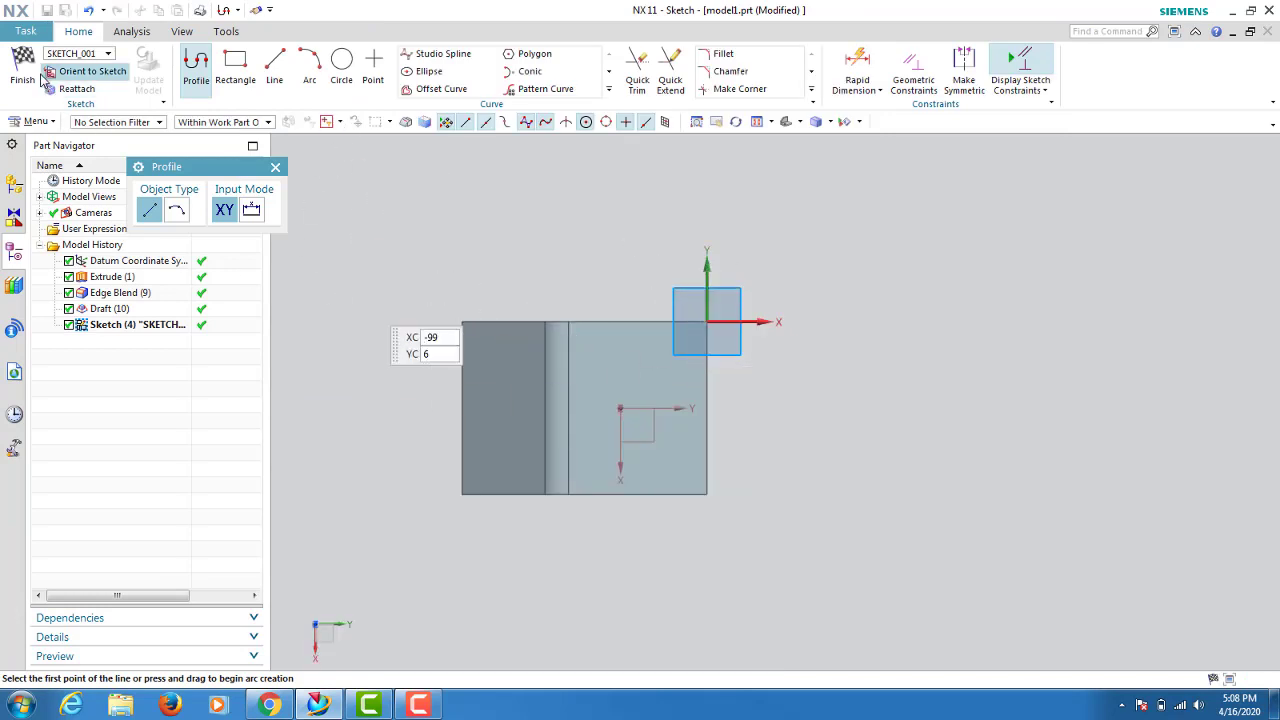
- Attempt to reattach the sketch to the block's front face, dismissing the reference-direction alert
click(90, 97)
mouse_move(583, 366)
middle_down()
mouse_move(509, 286)
mouse_move(636, 424)
middle_up()
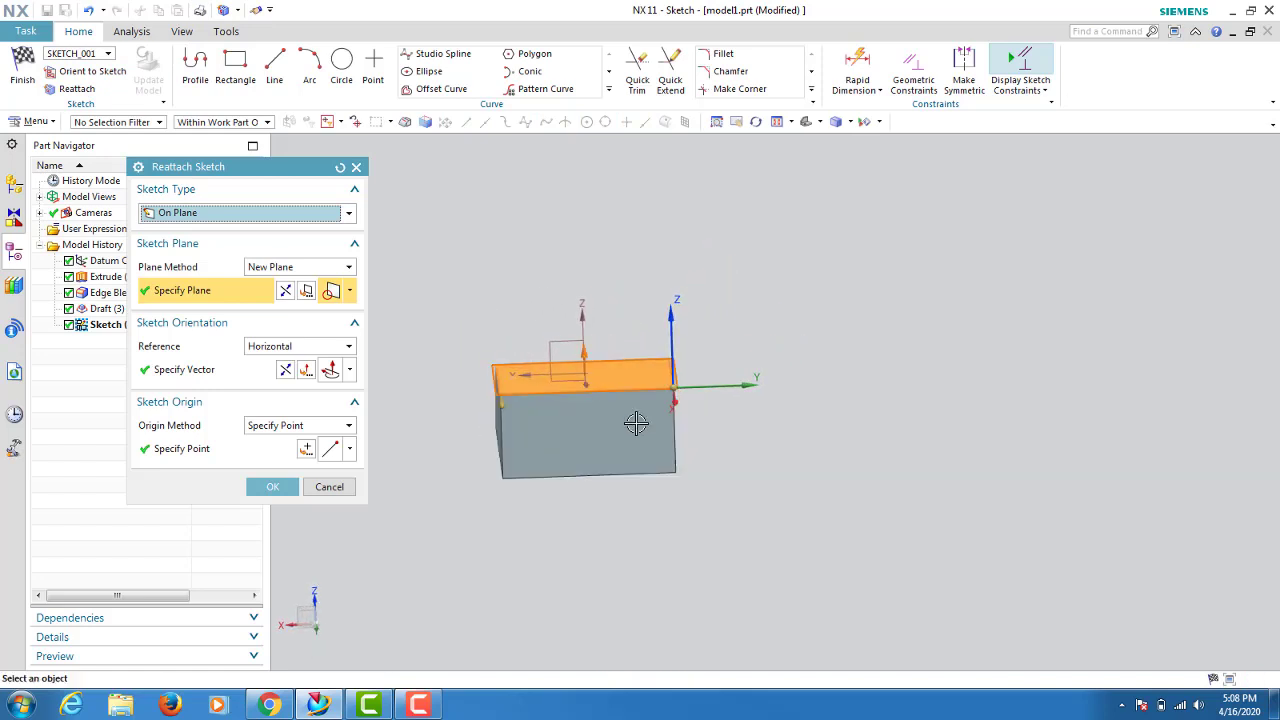
click(633, 431)
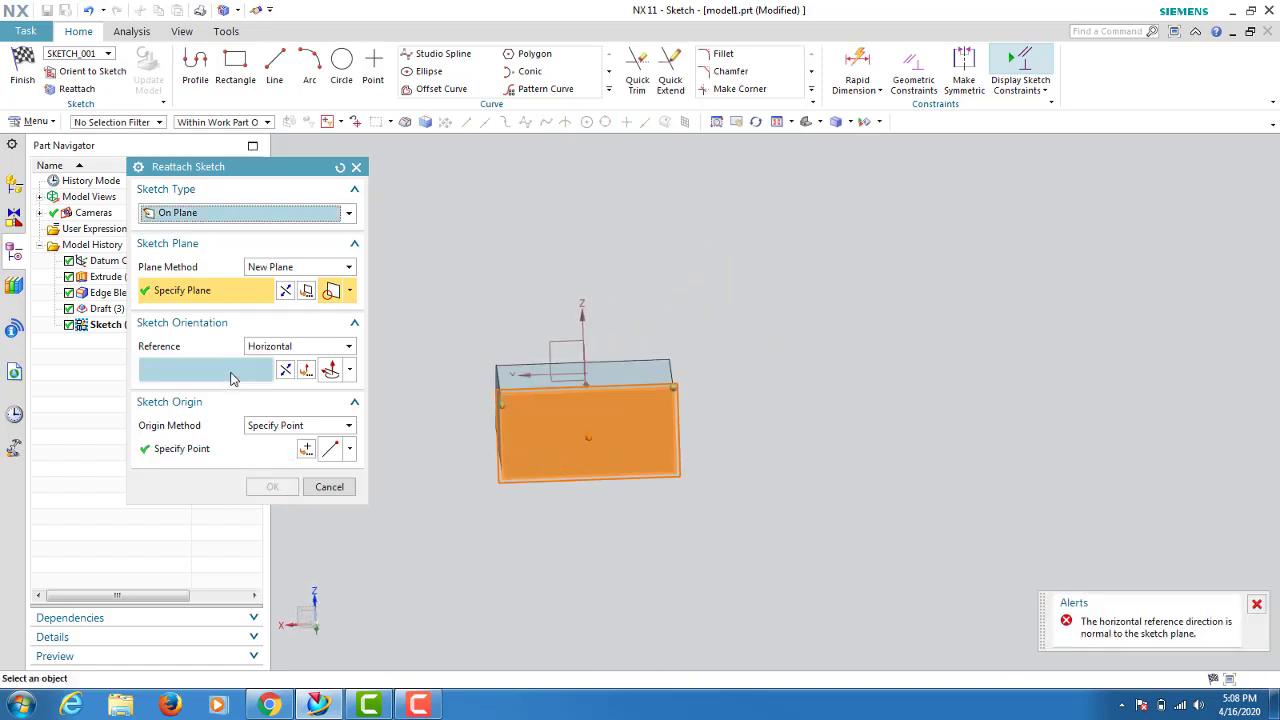
click(1254, 606)
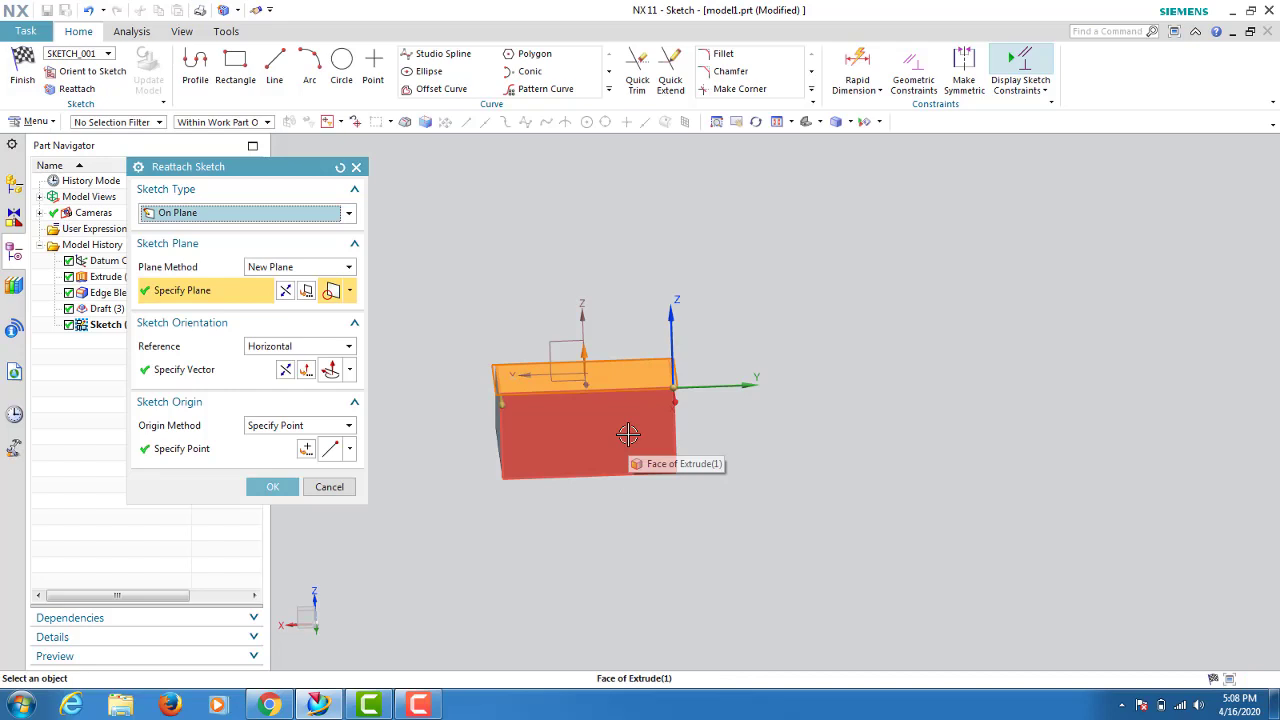
- Reset the reattach options, reattach the sketch to the front face, and finish the sketch
middle_drag(543, 440, 243, 195)
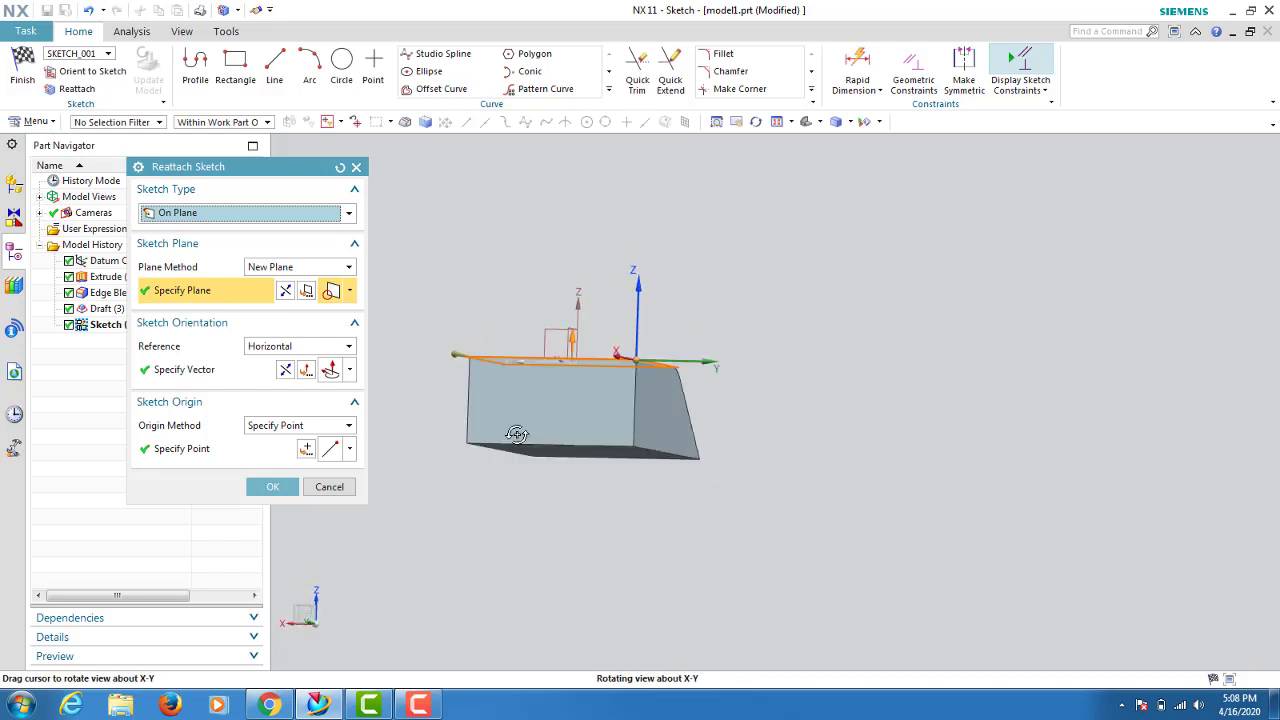
click(341, 169)
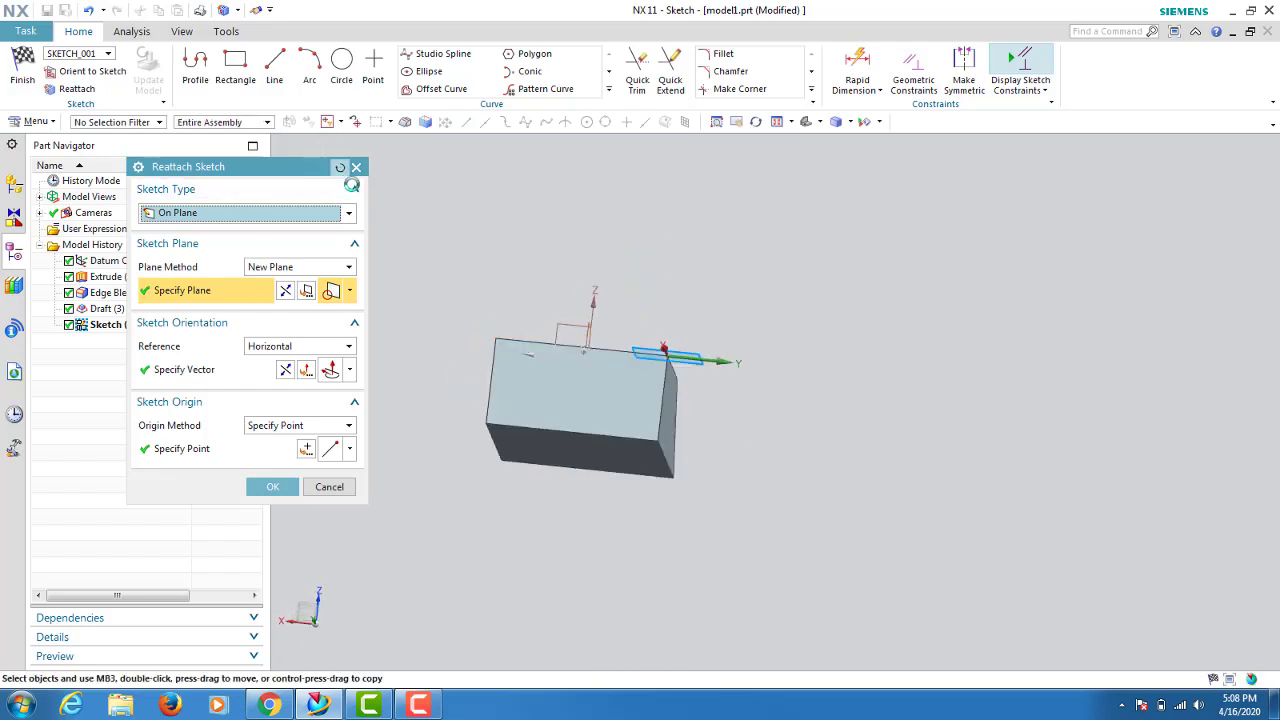
click(562, 386)
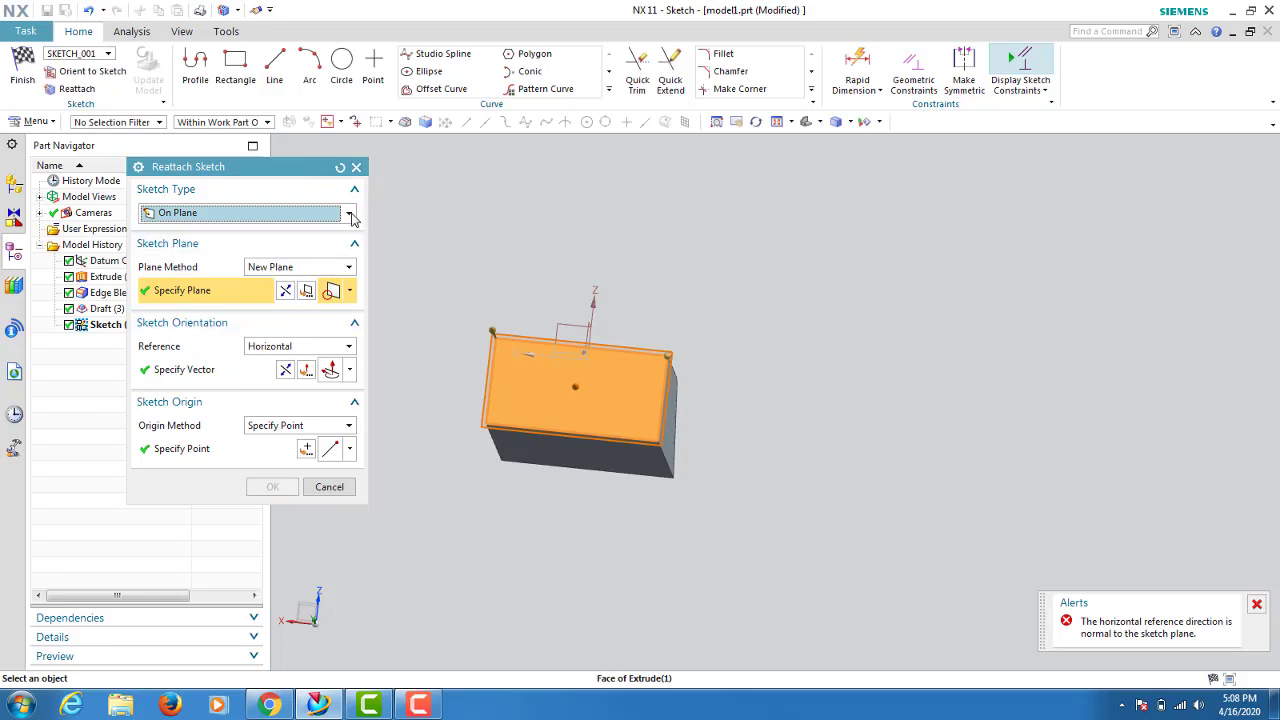
middle_click(664, 348)
click(18, 66)
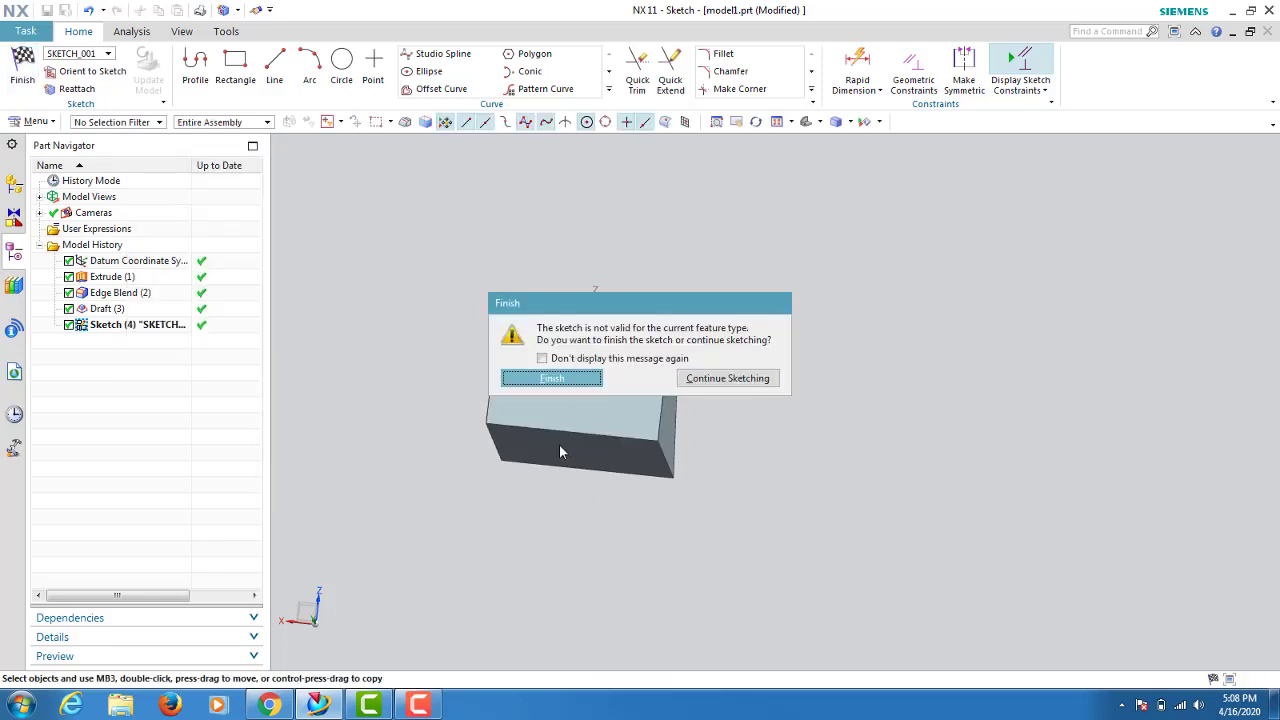
- Accept the Finish warning and cancel the pending Extrude
click(552, 379)
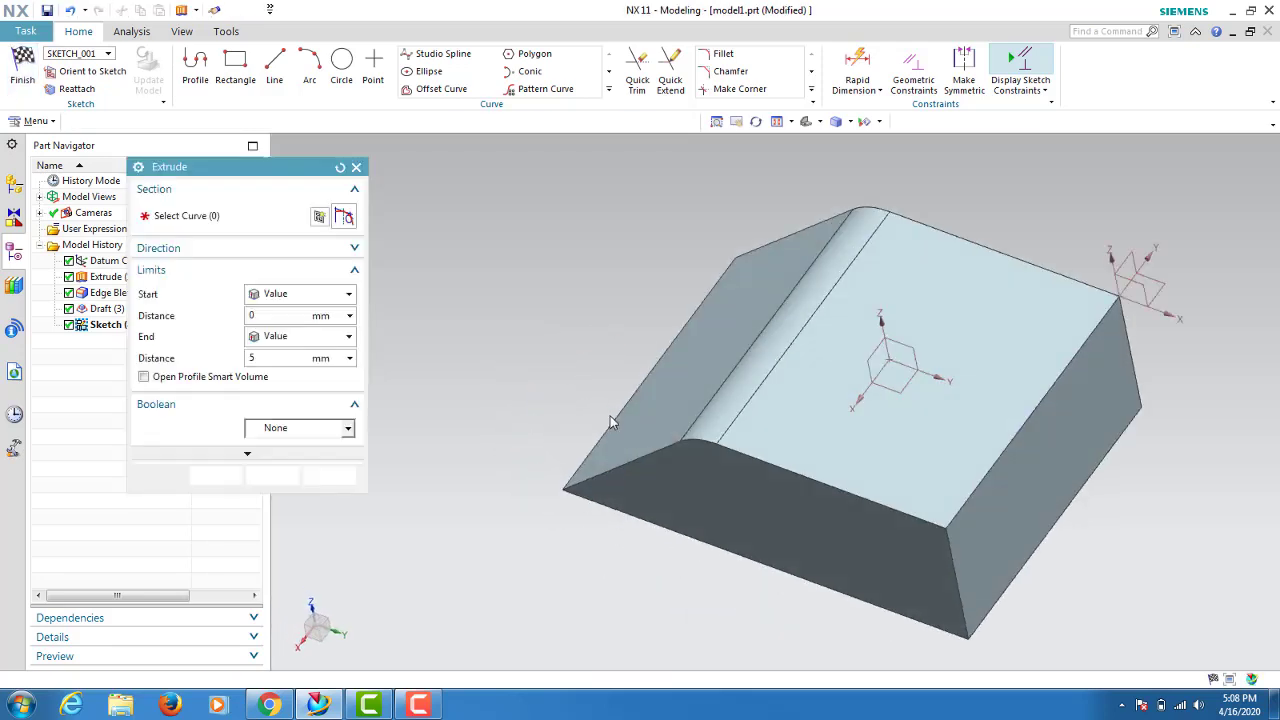
mouse_move(608, 424)
middle_down()
mouse_move(628, 398)
mouse_move(416, 430)
middle_up()
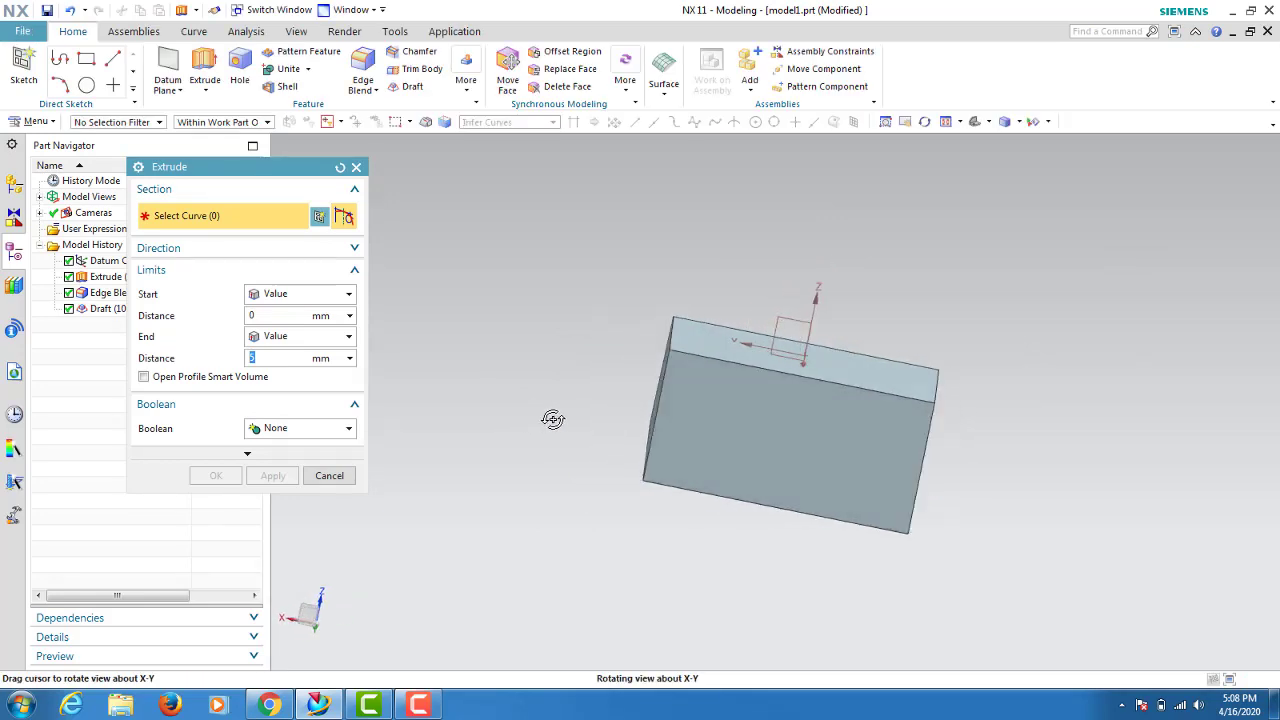
click(329, 476)
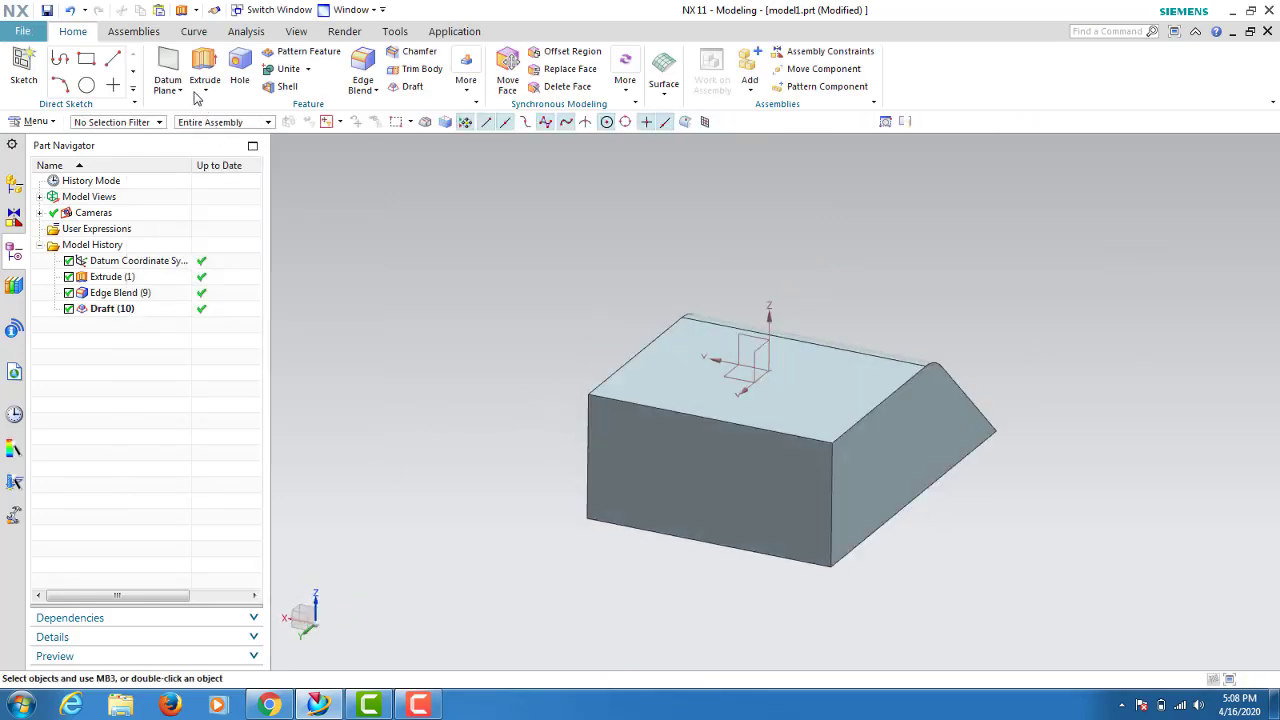
- Create a new sketch on the block's front face
click(24, 66)
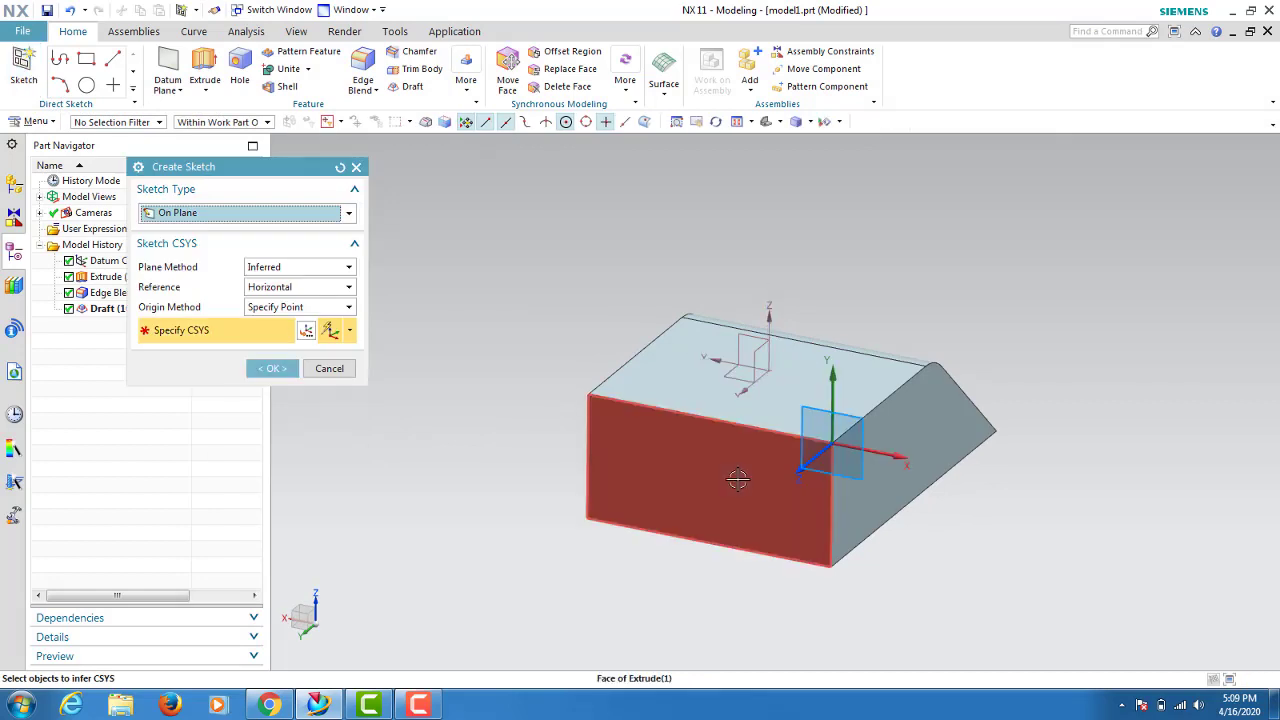
click(737, 480)
click(272, 368)
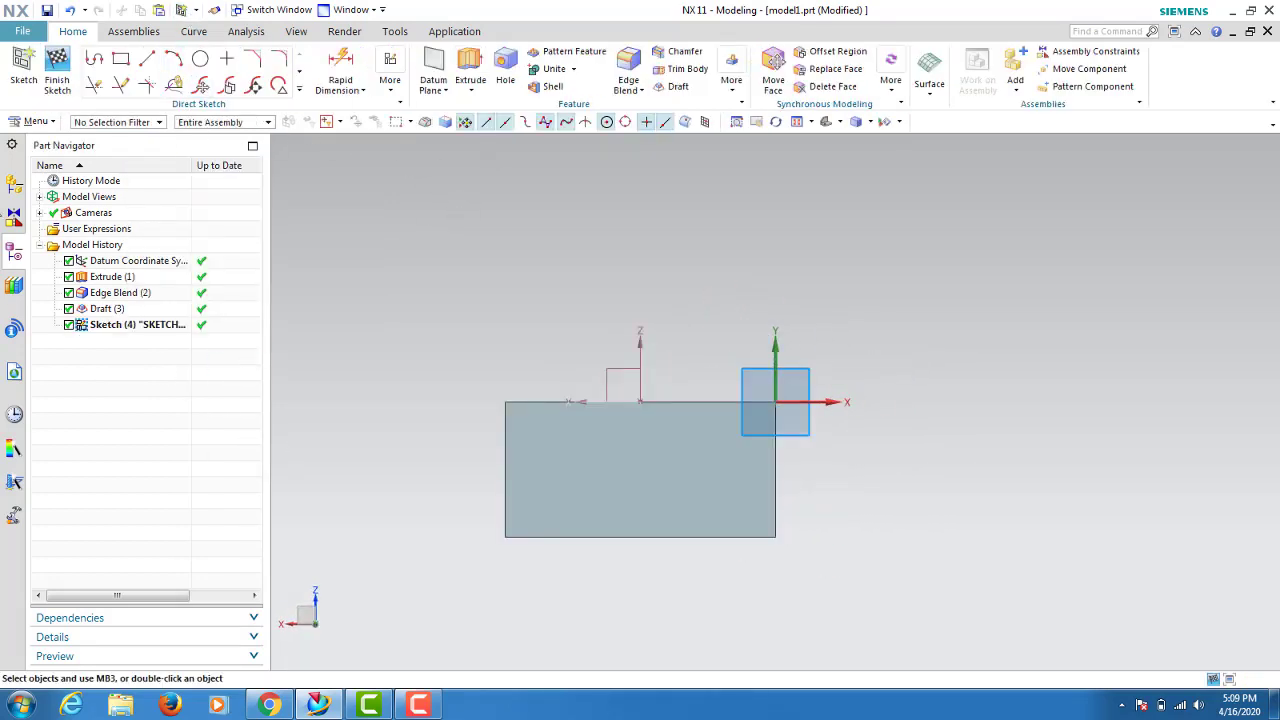
- Draw the closed stepped-ramp outline from a short line and a continuous profile on the front face
click(147, 59)
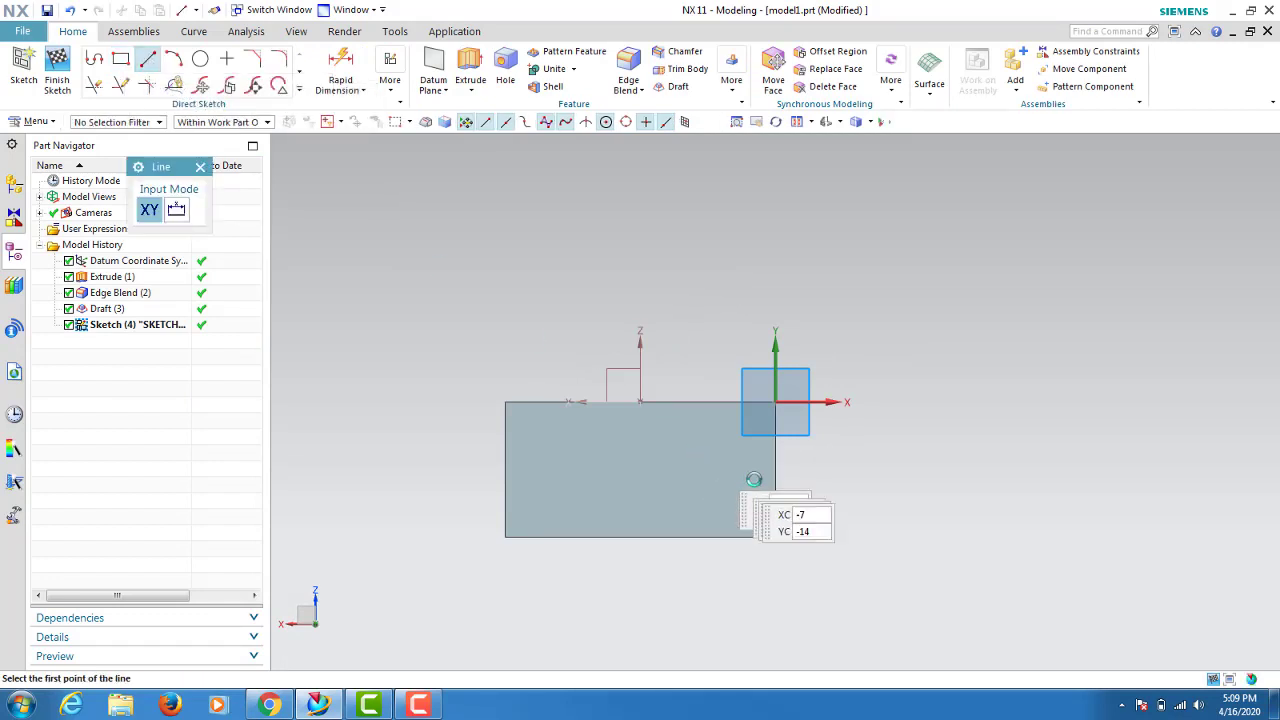
click(775, 430)
click(667, 430)
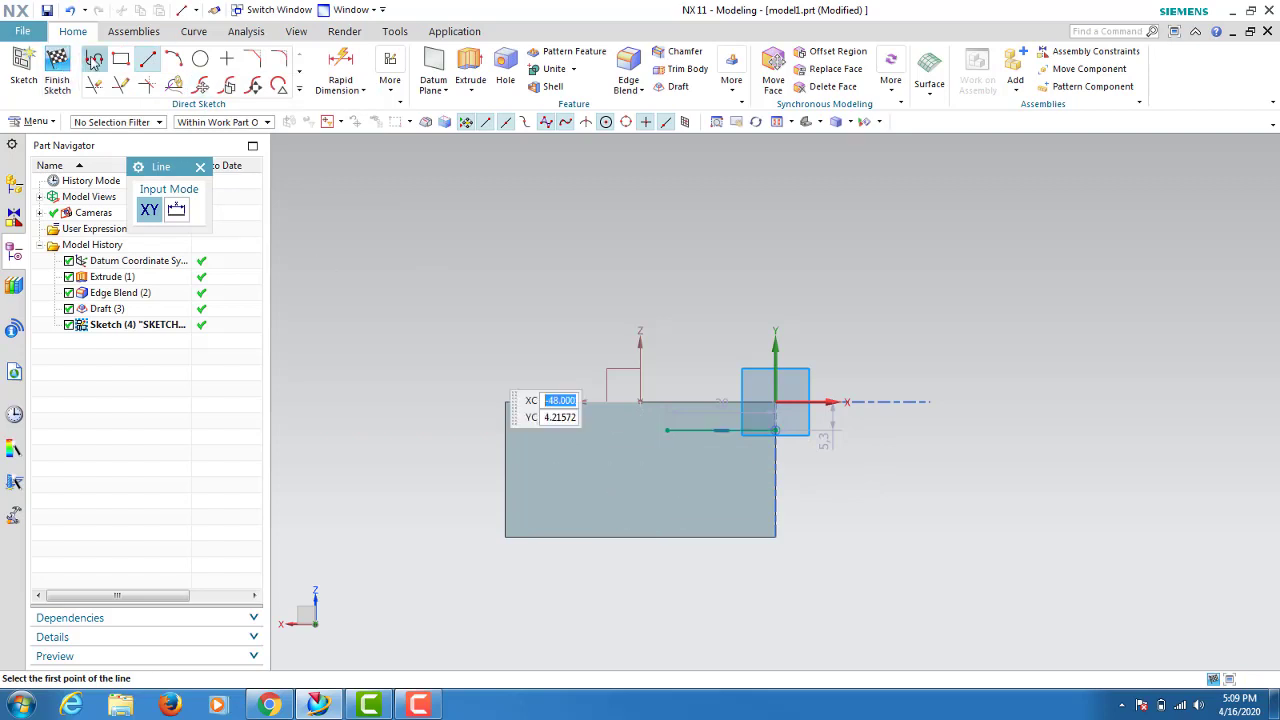
click(94, 59)
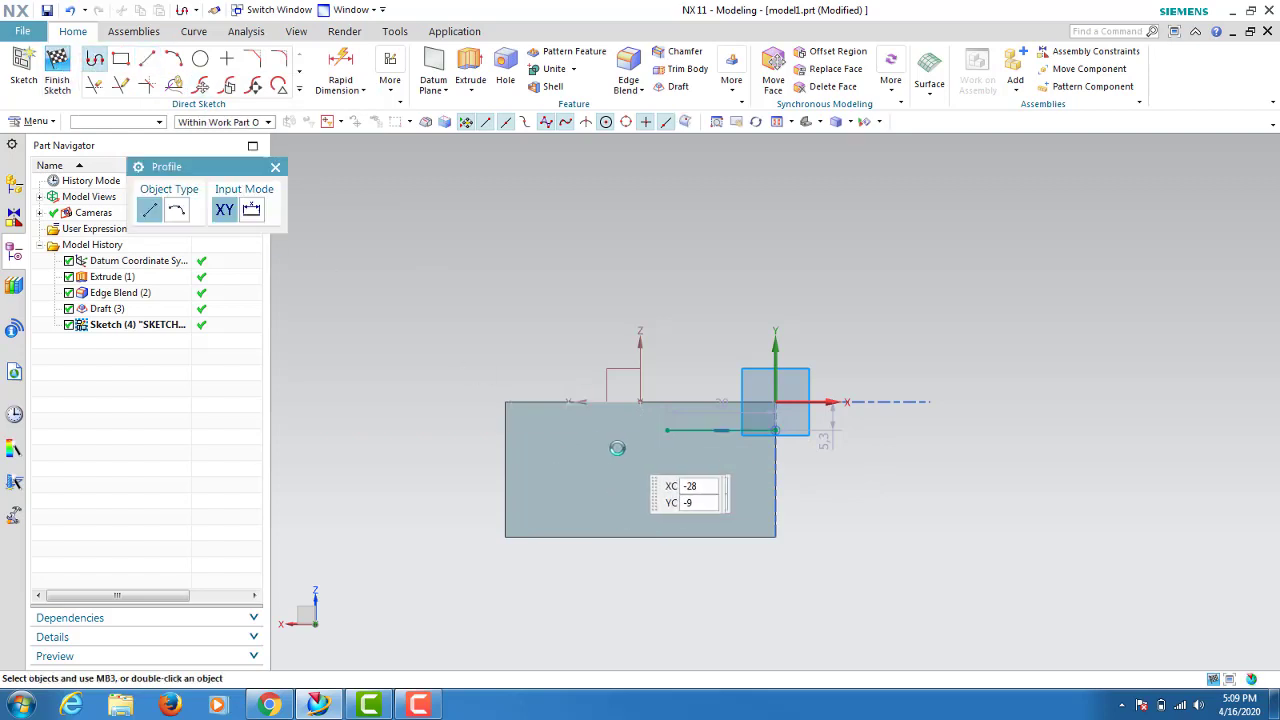
click(666, 431)
click(588, 465)
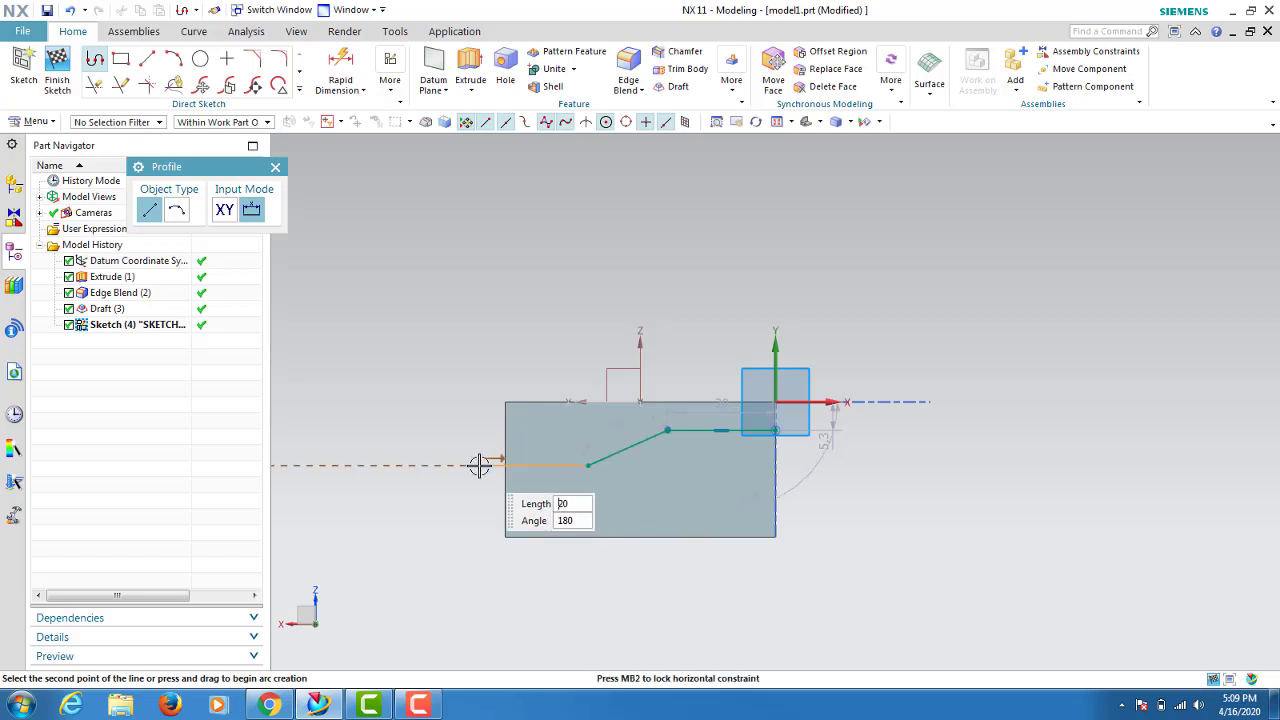
click(464, 465)
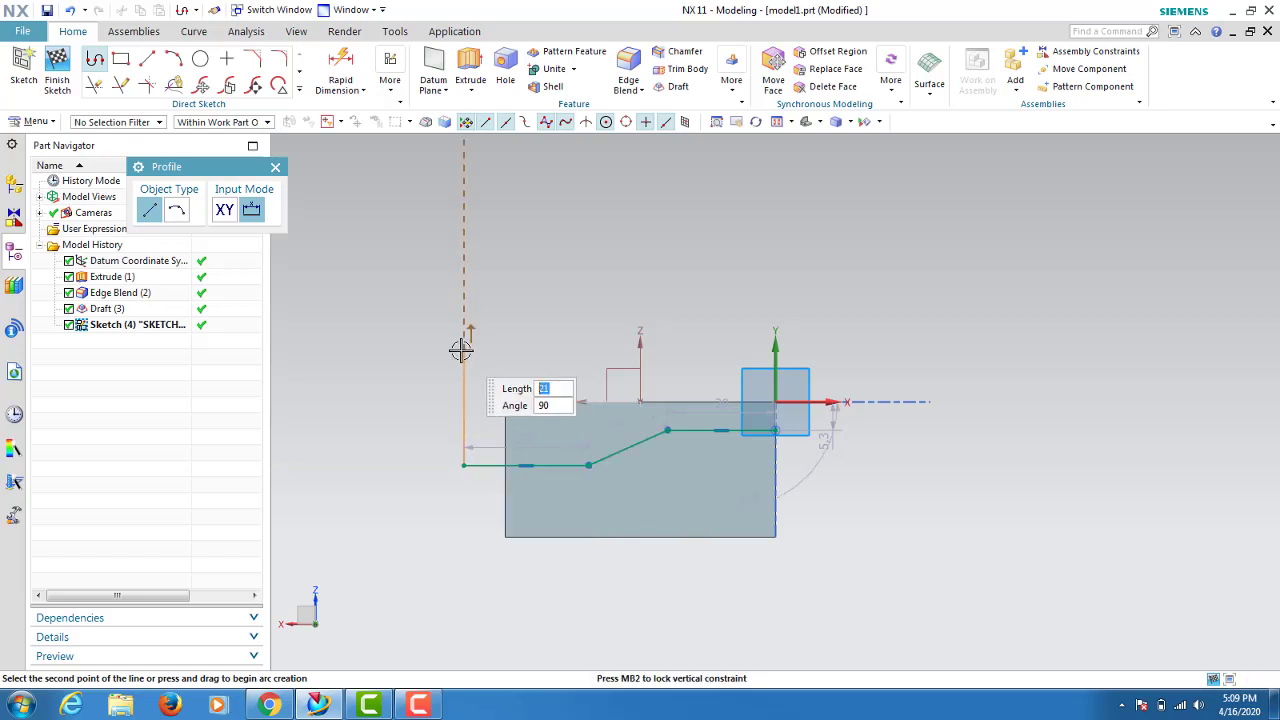
click(464, 351)
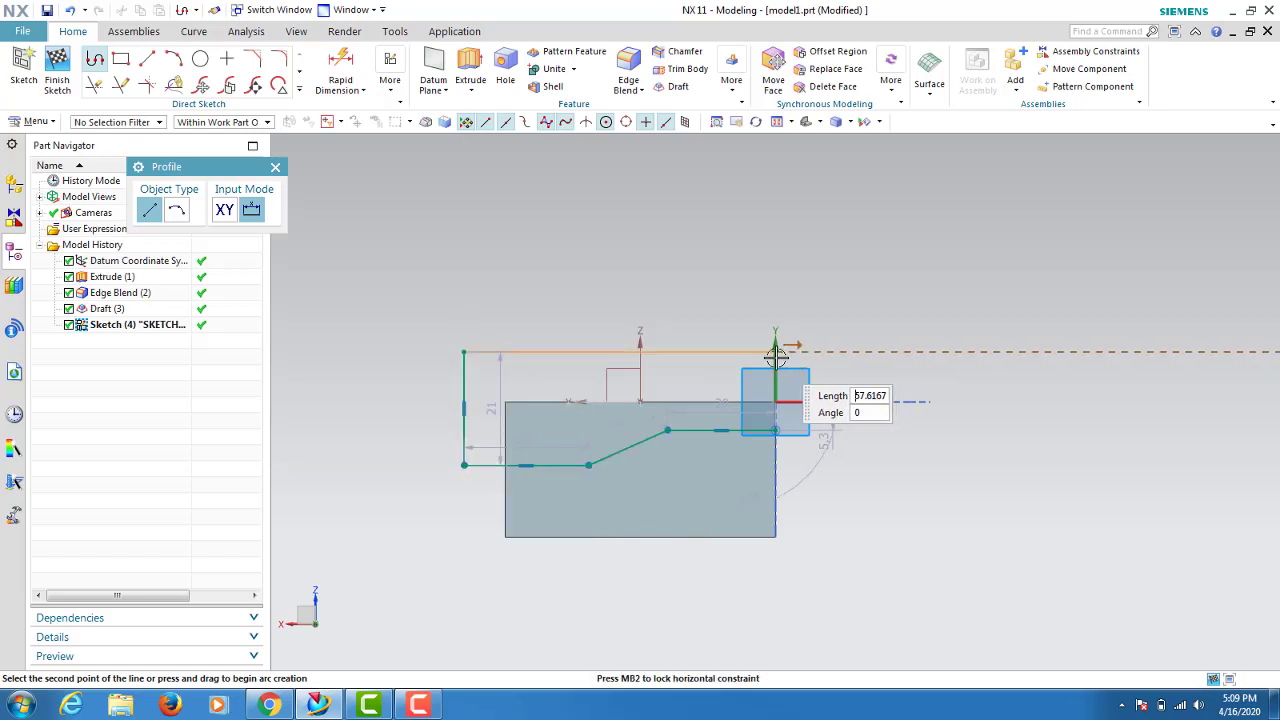
click(820, 352)
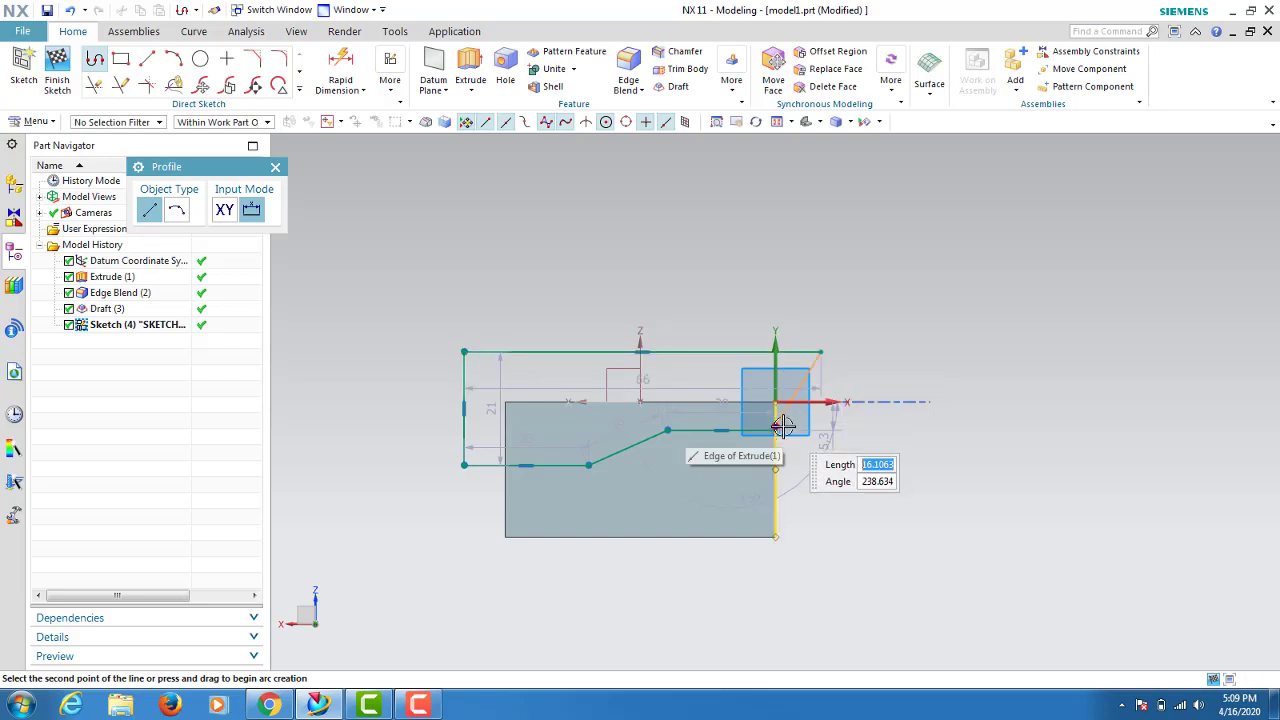
click(777, 429)
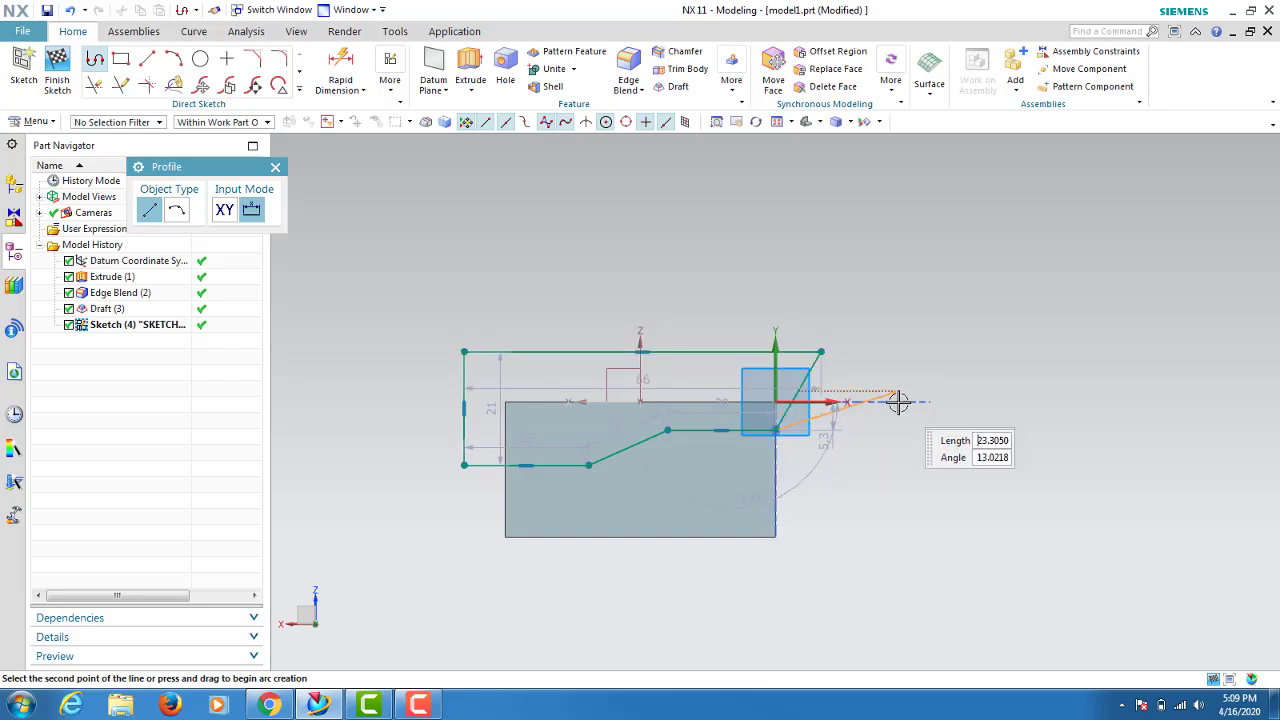
- Stop drawing the profile and cancel the extra Create Sketch dialog
key(Escape)
click(24, 66)
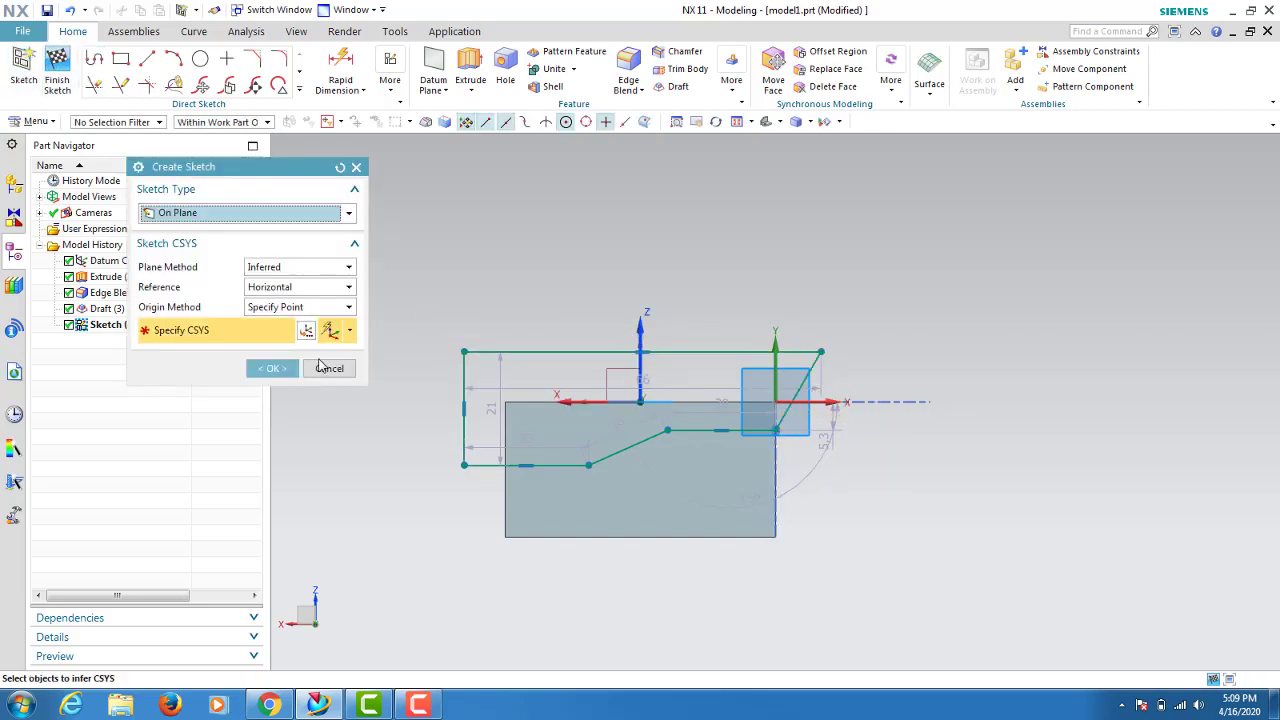
click(322, 368)
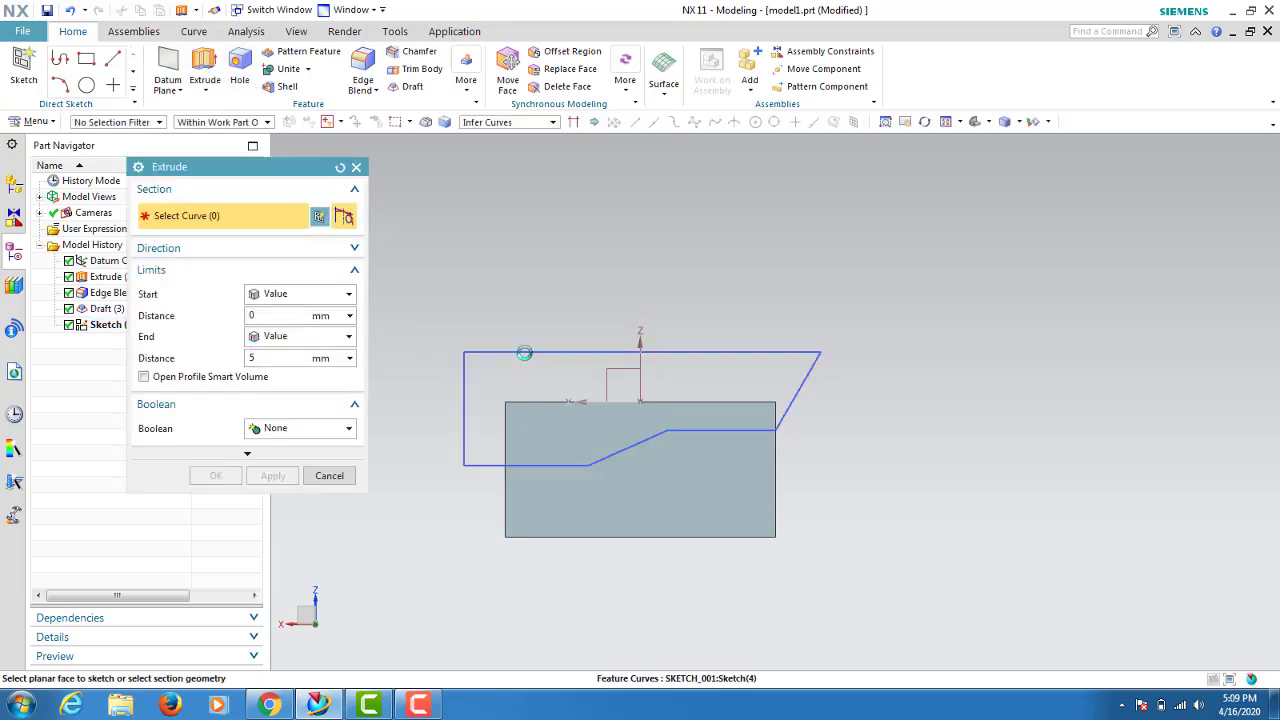
- Extrude the profile 8 mm in the flipped direction as a Subtract cut from the block
click(524, 353)
middle_drag(680, 277, 830, 483)
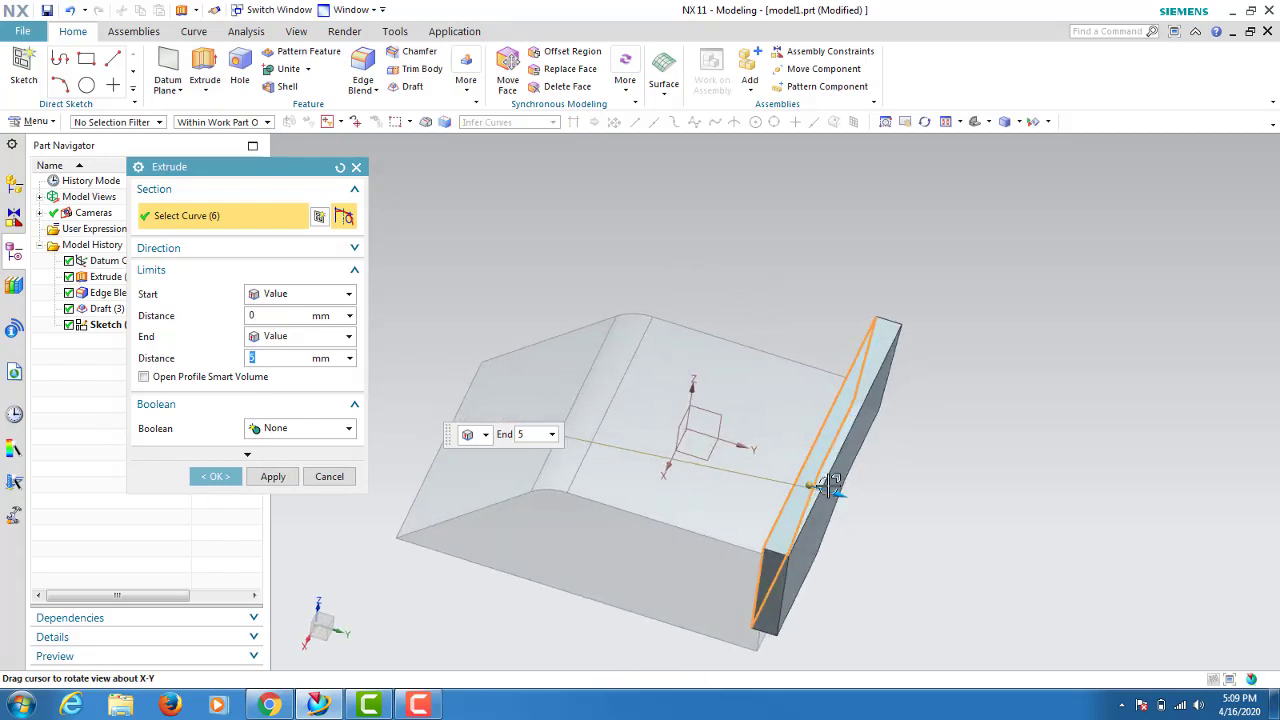
double_click(835, 492)
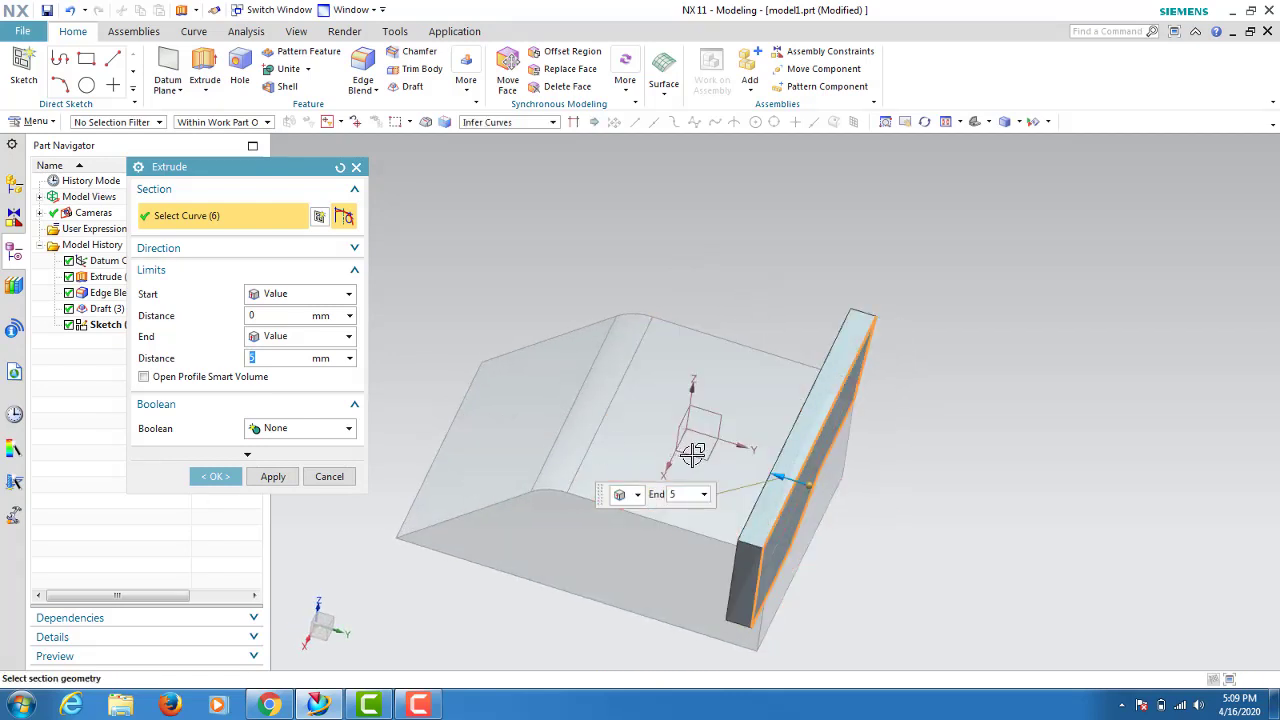
drag(775, 472, 764, 471)
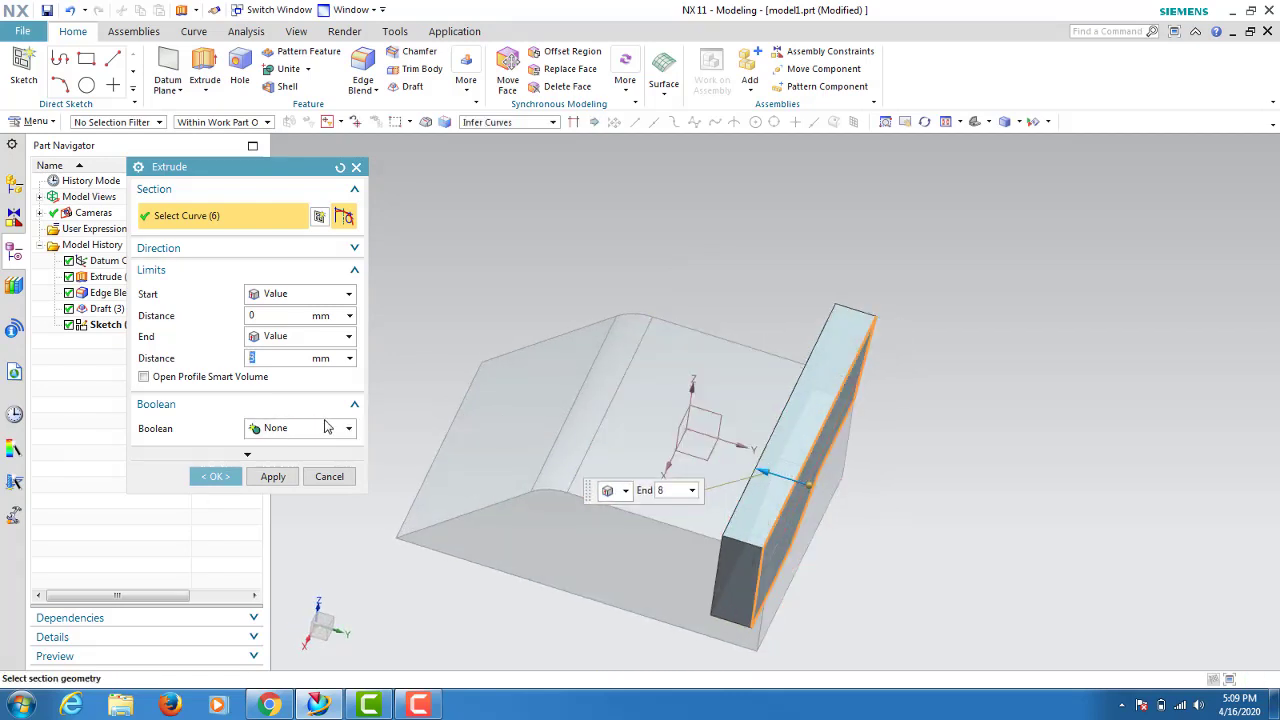
click(325, 427)
click(282, 480)
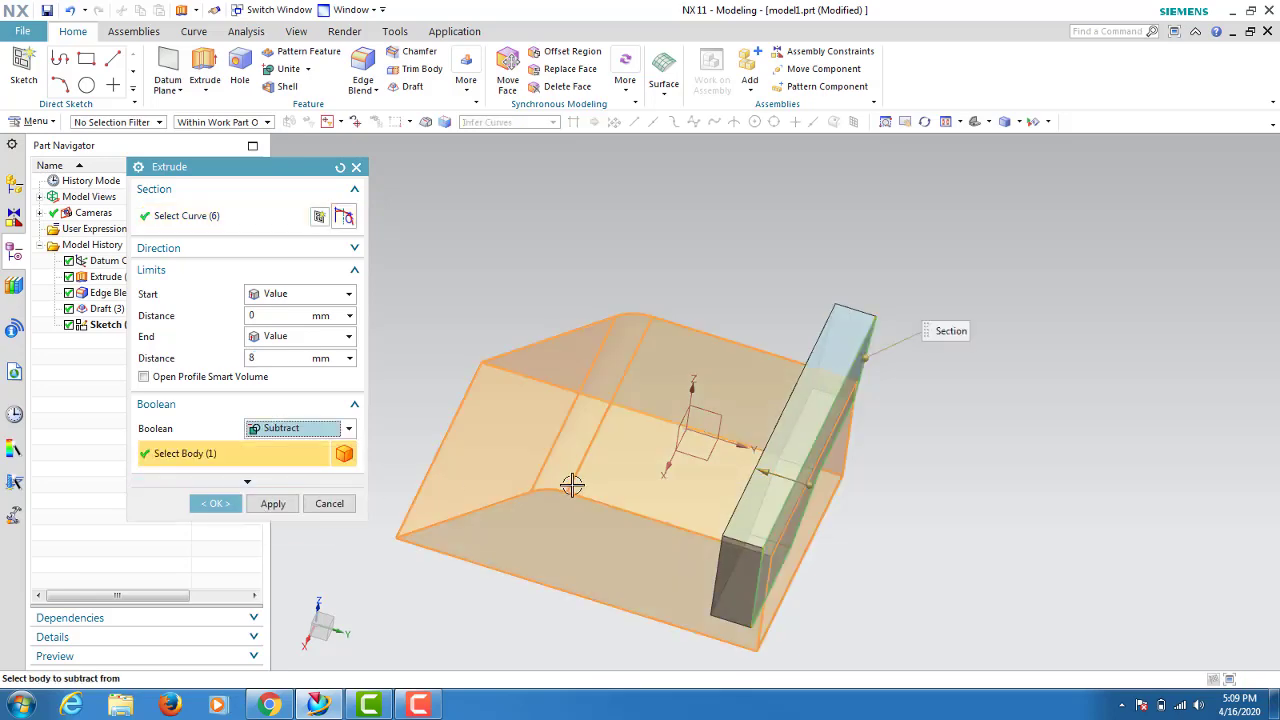
click(236, 508)
- Inspect the new cut and hide Sketch (4) from the Part Navigator
middle_drag(940, 414, 733, 406)
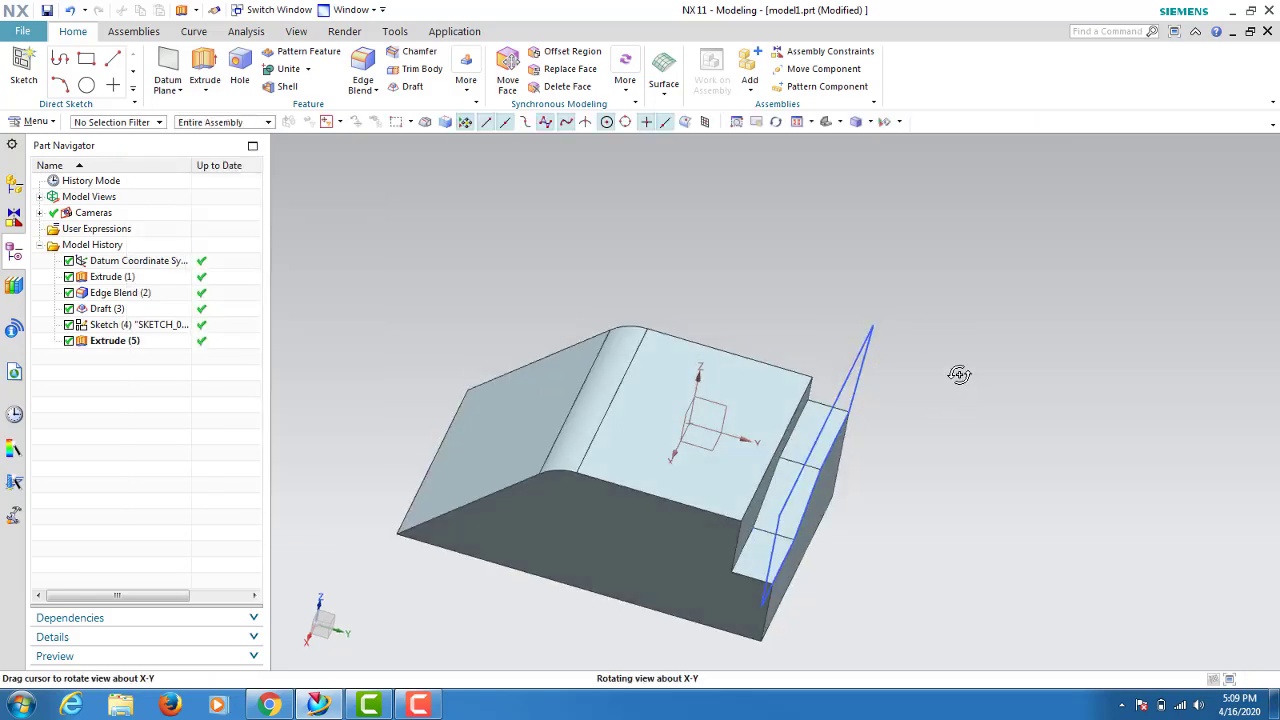
click(69, 325)
middle_drag(1054, 543, 417, 426)
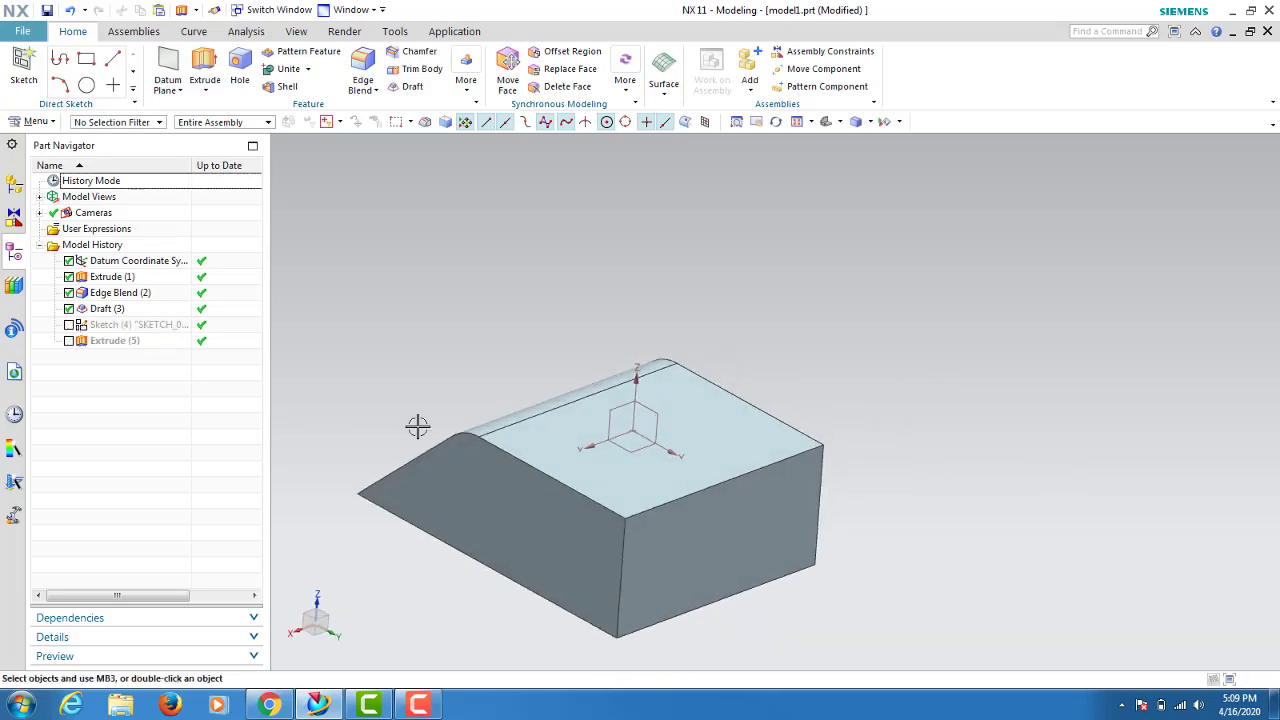
click(71, 325)
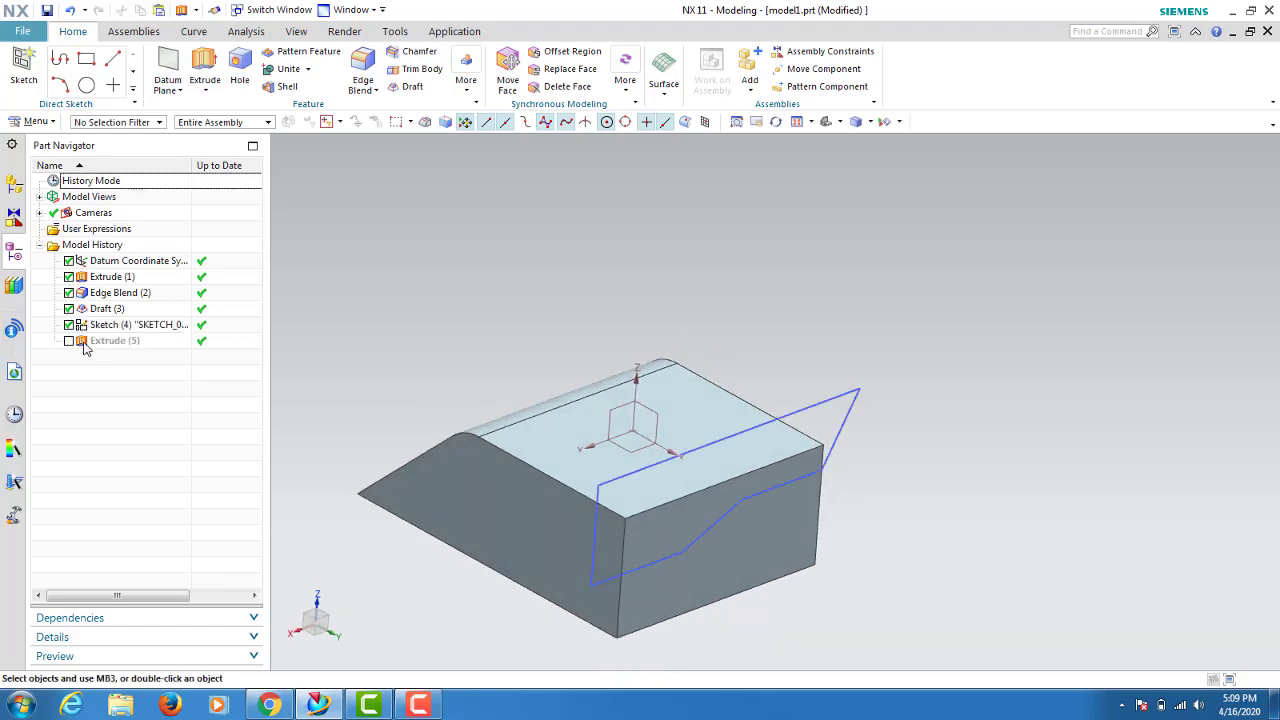
right_click(141, 330)
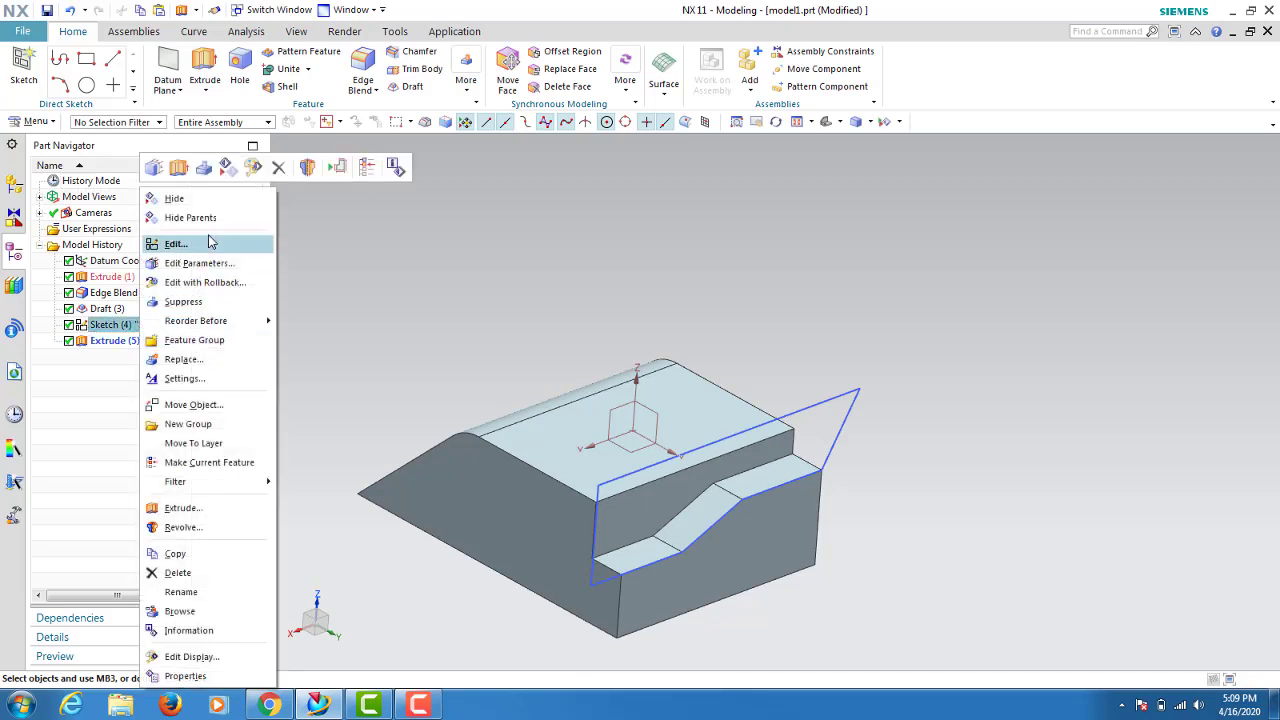
middle_drag(906, 502, 860, 491)
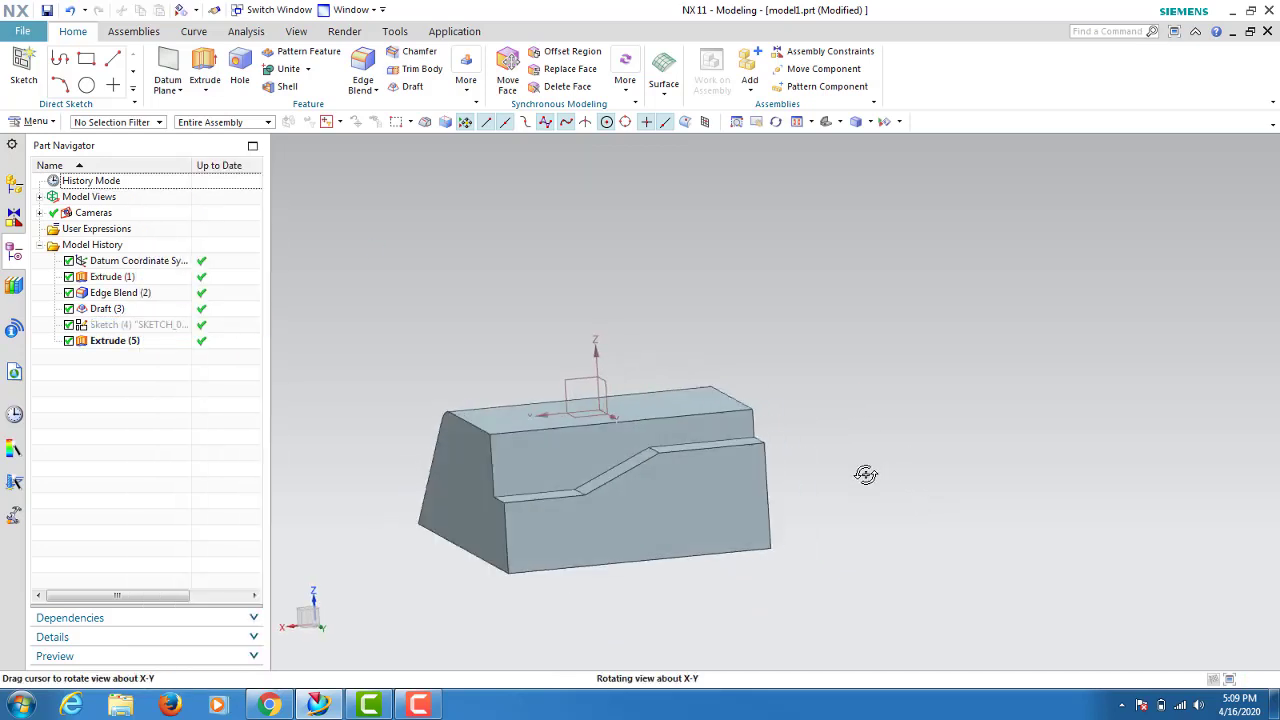
click(318, 52)
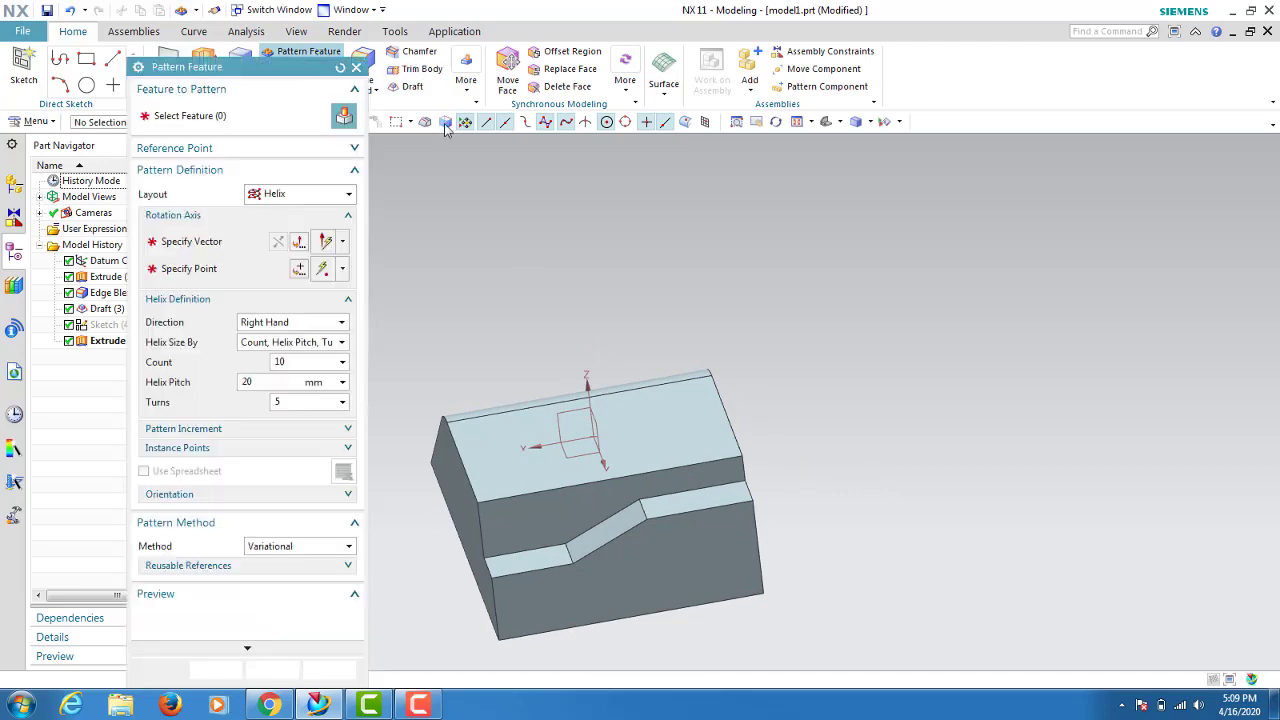
click(355, 67)
click(410, 86)
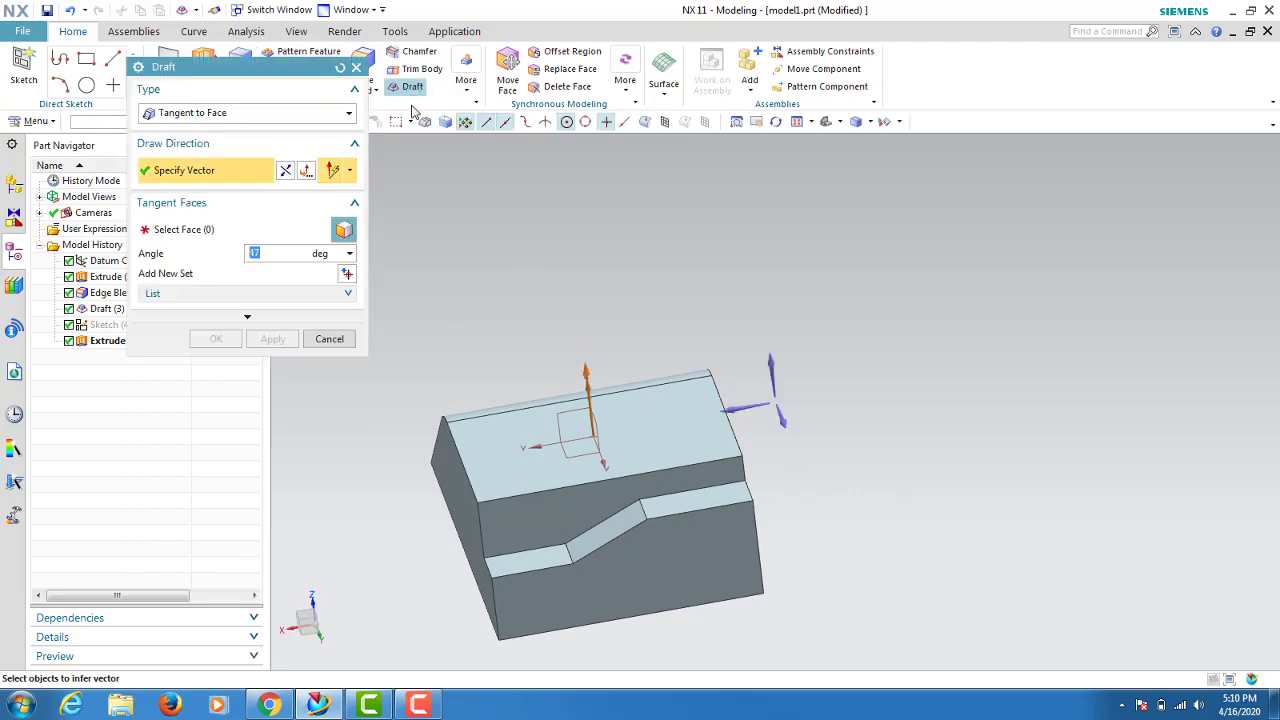
click(185, 117)
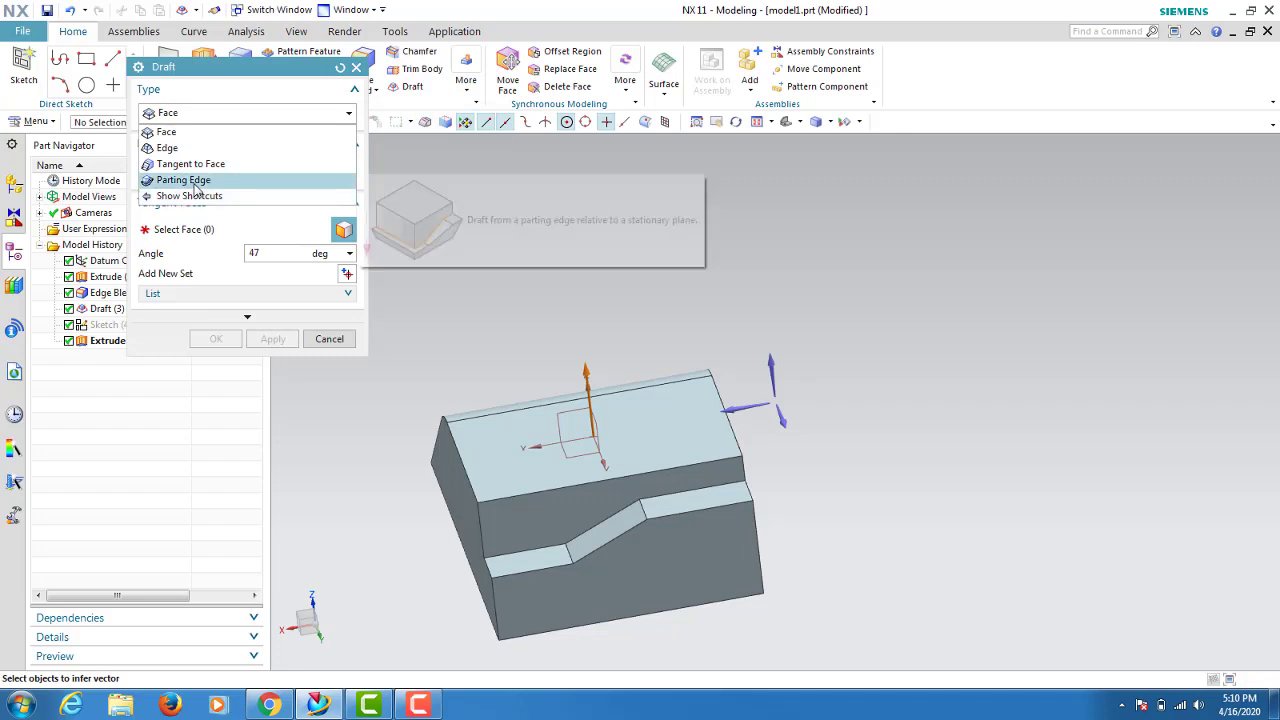
click(183, 180)
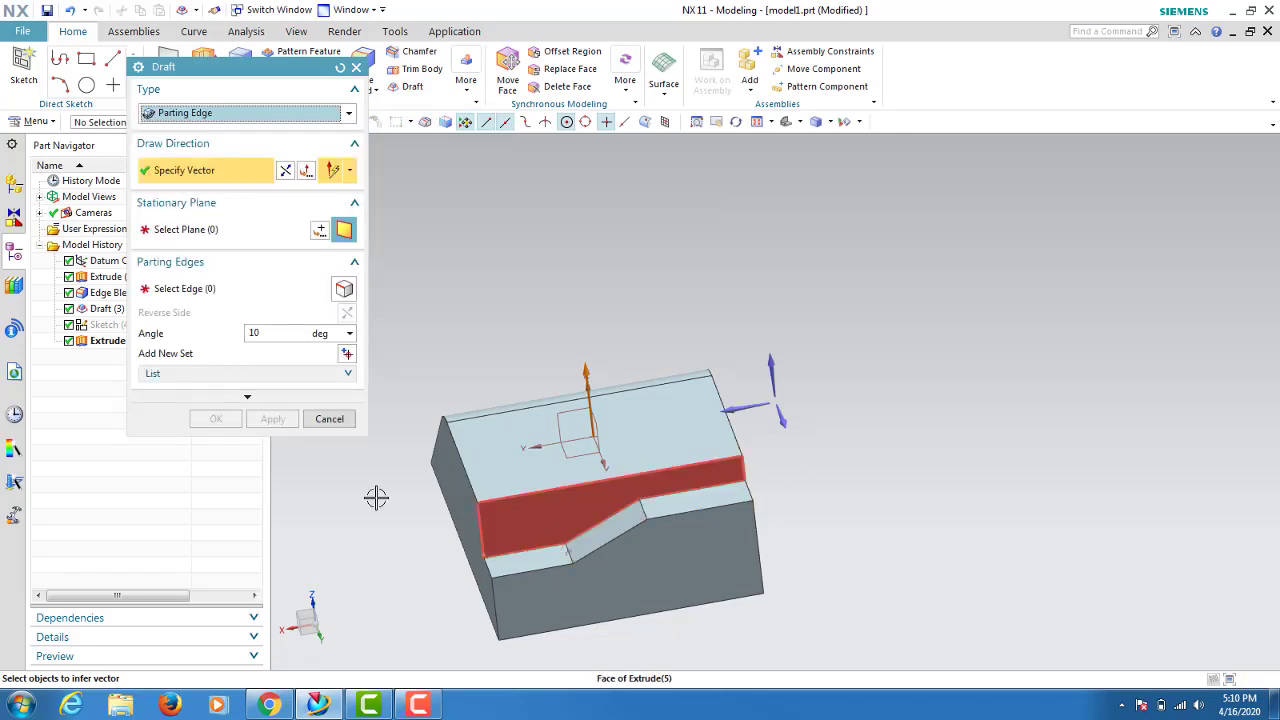
middle_click(778, 370)
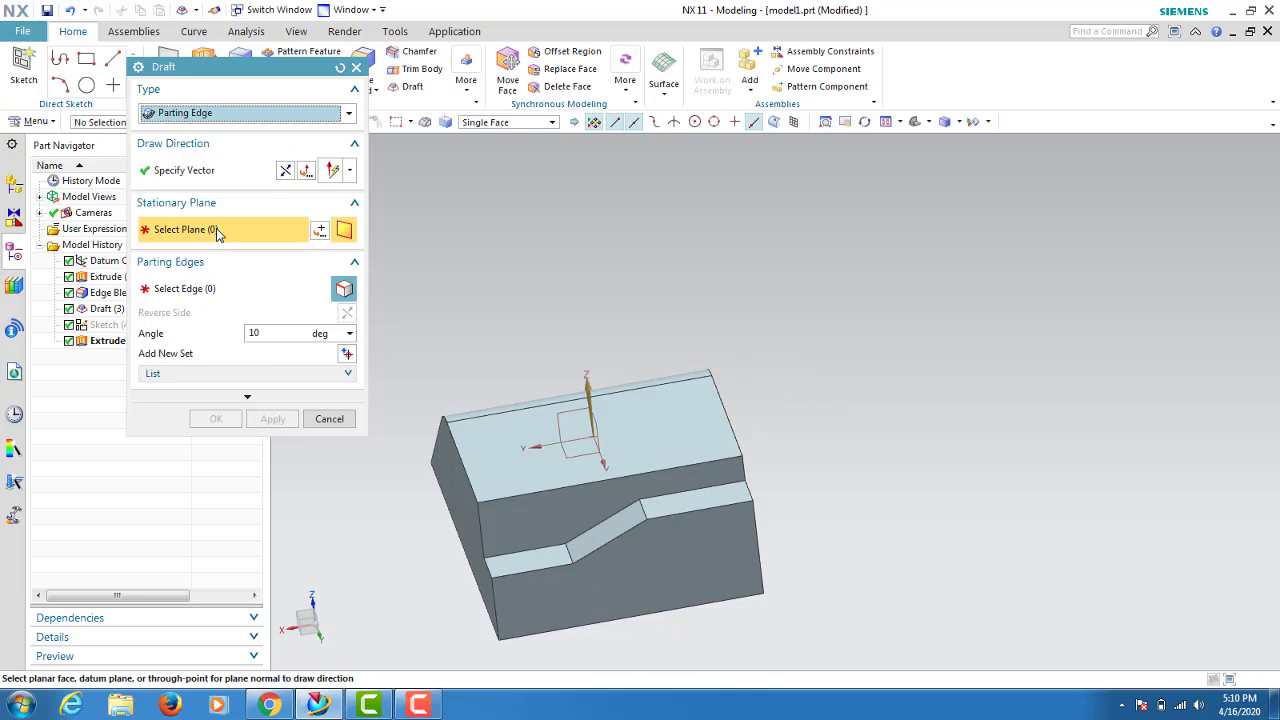
mouse_move(943, 406)
middle_down()
mouse_move(955, 391)
mouse_move(733, 530)
middle_up()
click(670, 432)
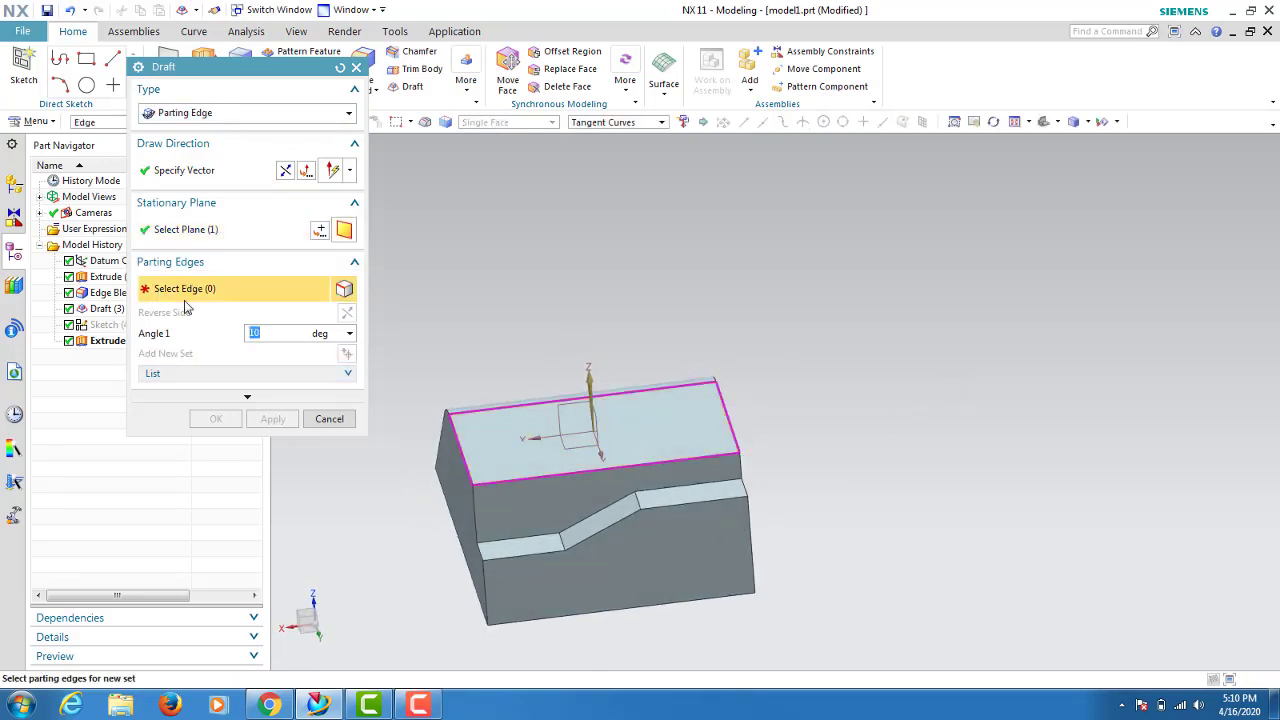
scroll(693, 494, up, 3)
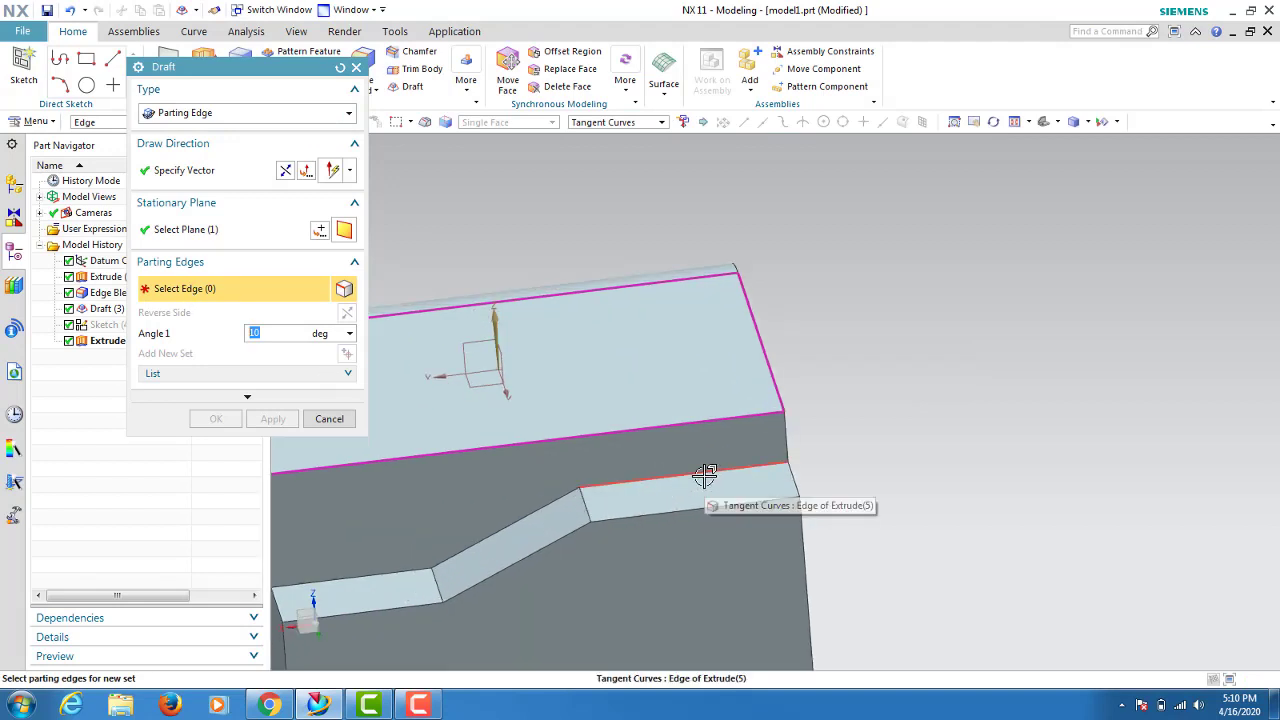
click(705, 476)
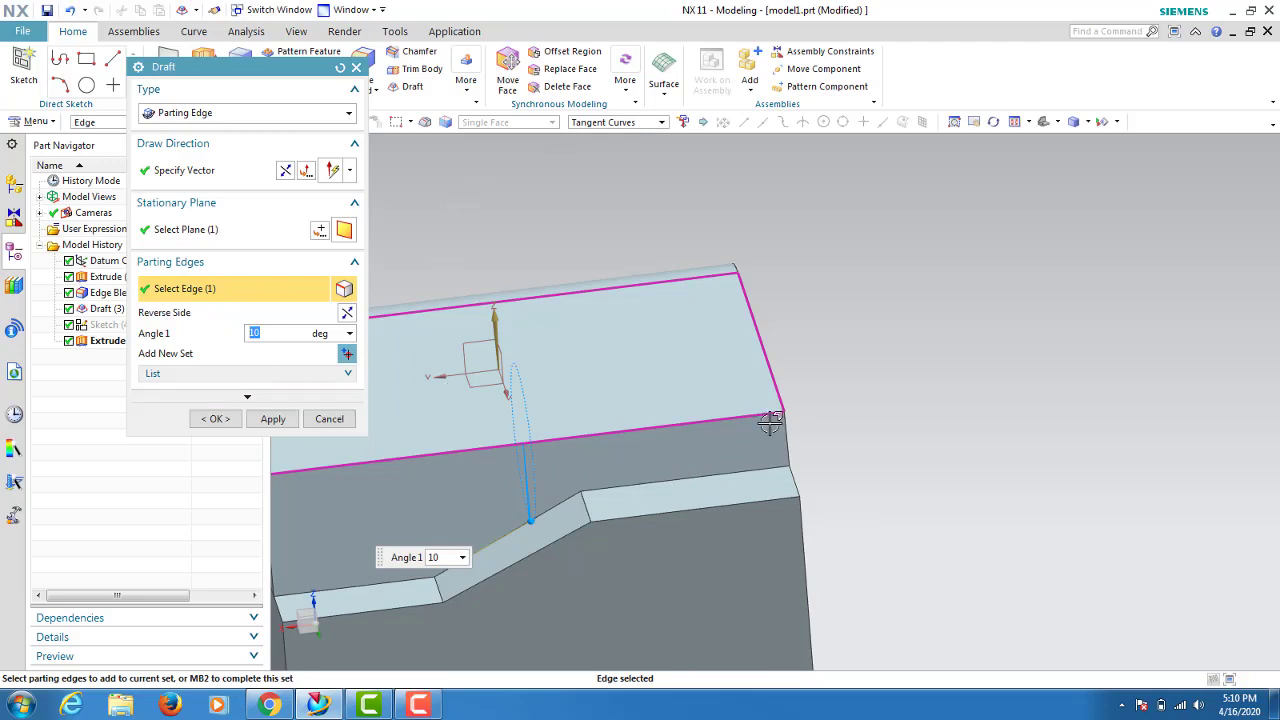
middle_drag(770, 425, 817, 420)
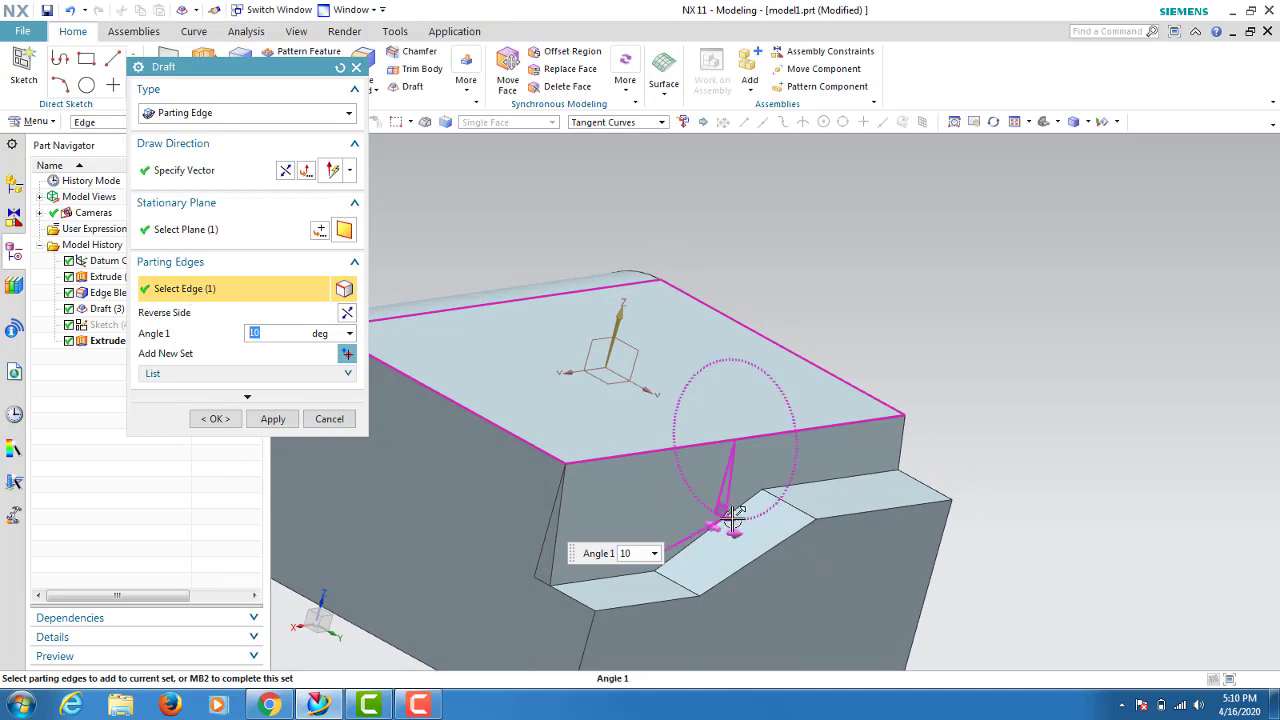
drag(728, 515, 724, 513)
text(0)
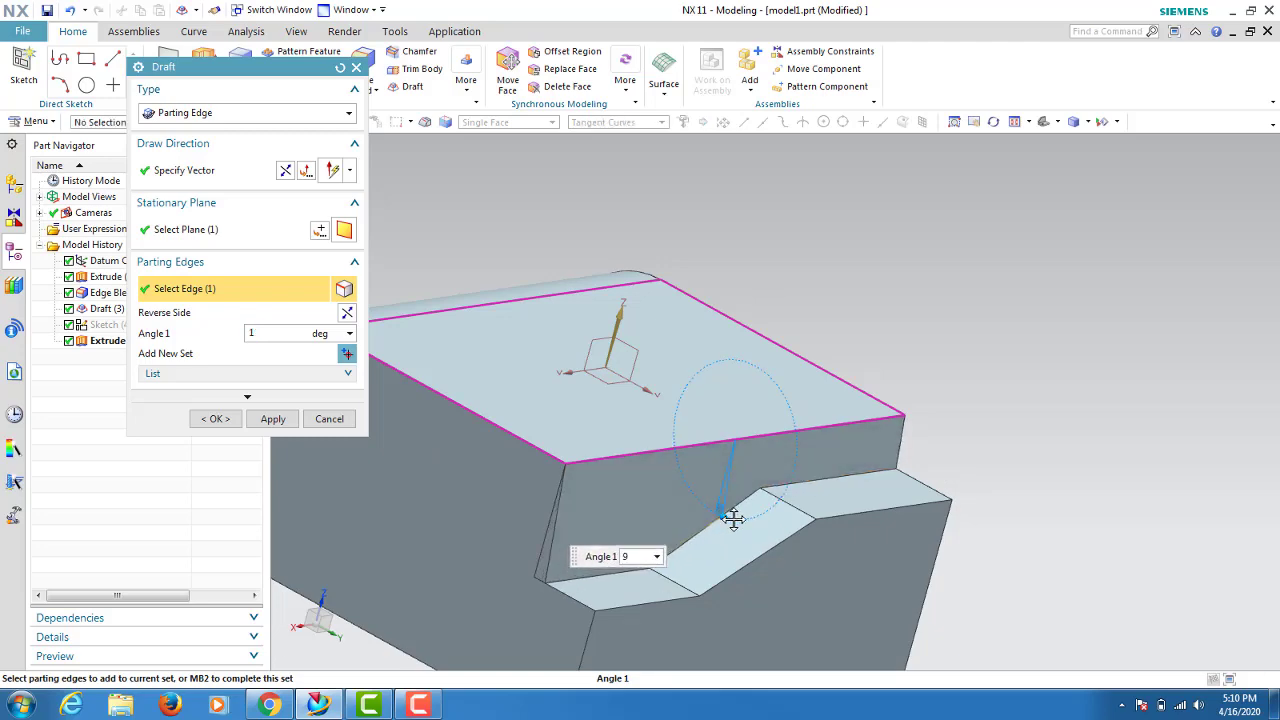
mouse_move(850, 533)
middle_down()
mouse_move(888, 516)
mouse_move(745, 456)
middle_up()
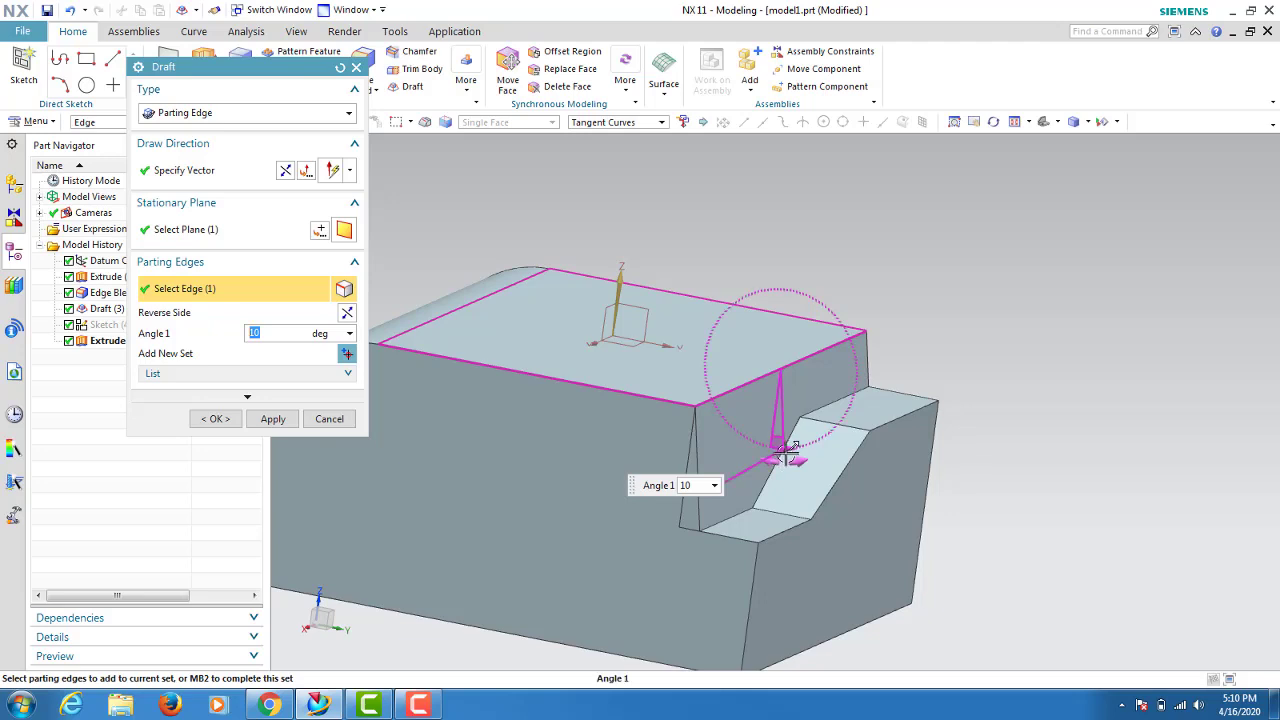
drag(793, 452, 794, 451)
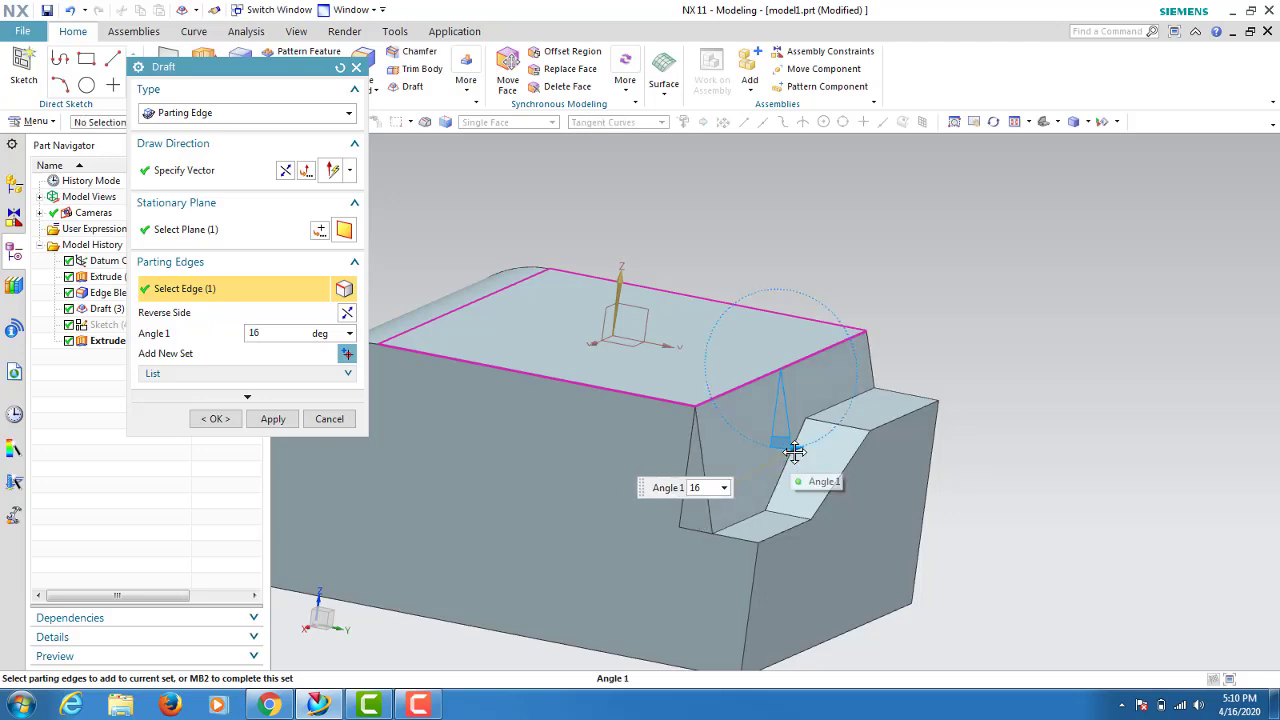
middle_drag(796, 453, 824, 458)
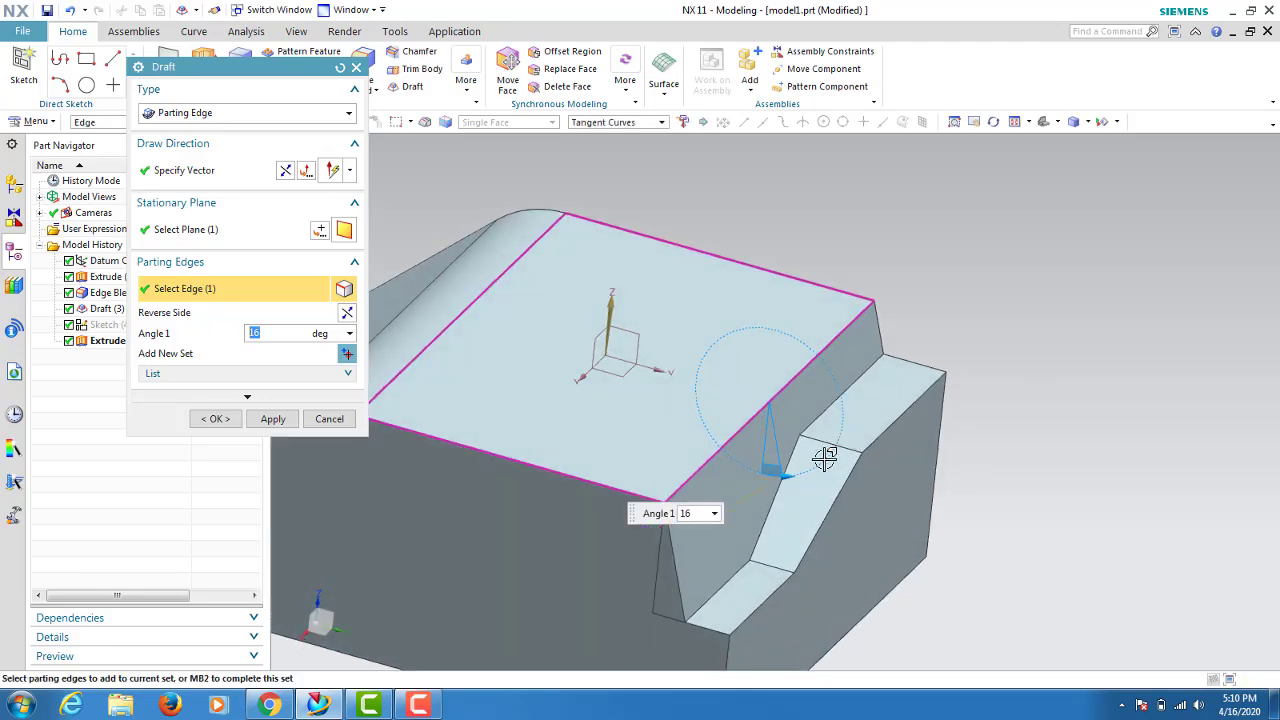
mouse_move(749, 584)
middle_down()
mouse_move(713, 522)
mouse_move(729, 509)
mouse_move(680, 457)
middle_up()
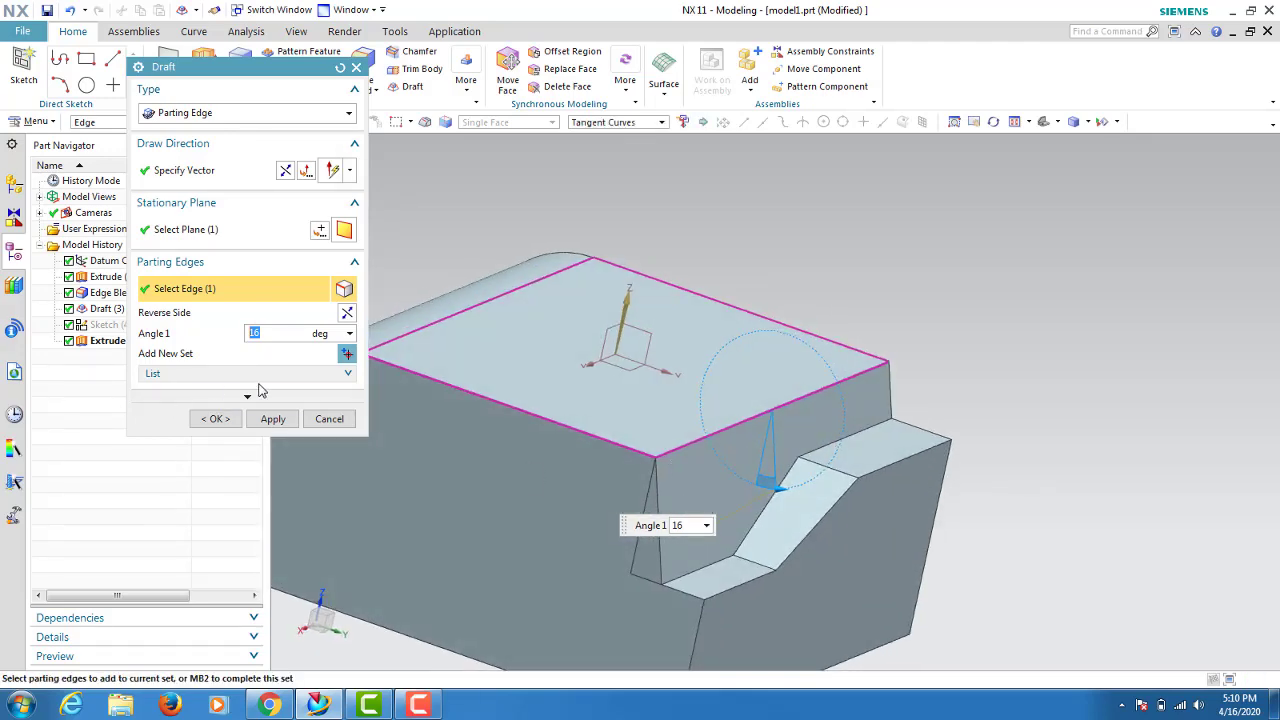
click(329, 419)
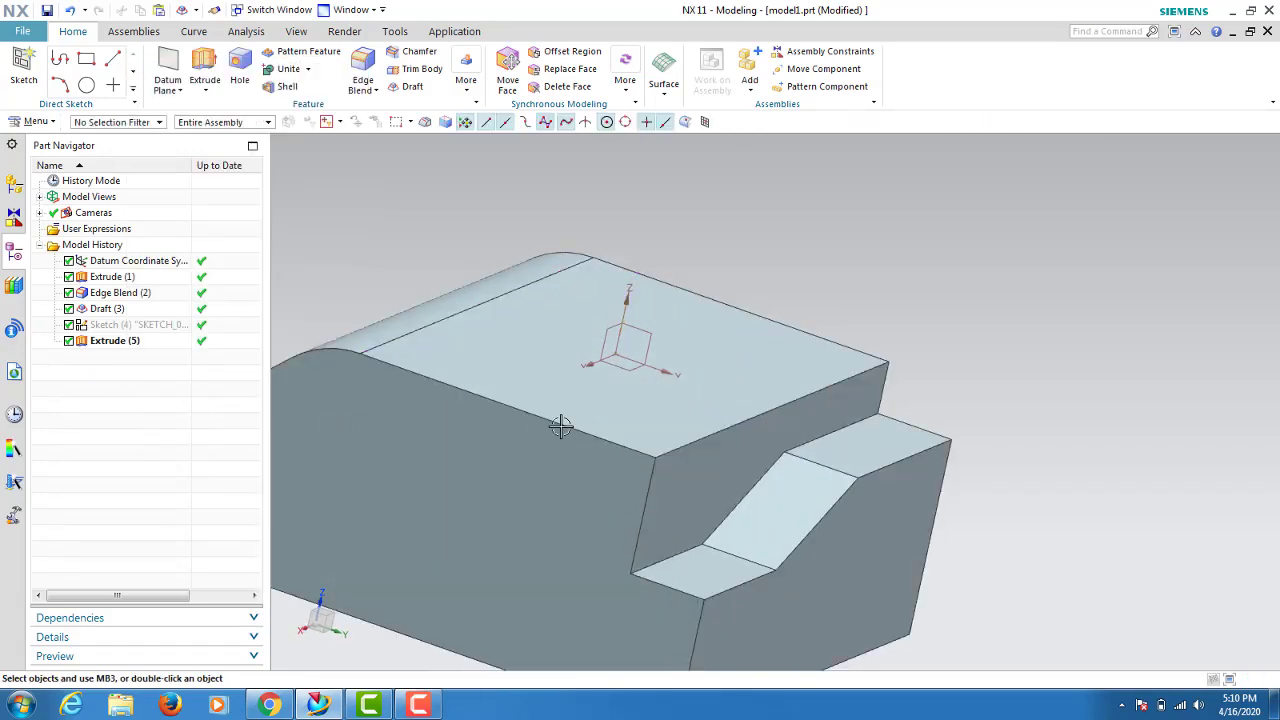
- Start a new draft feature with the Parting Edge type
click(305, 51)
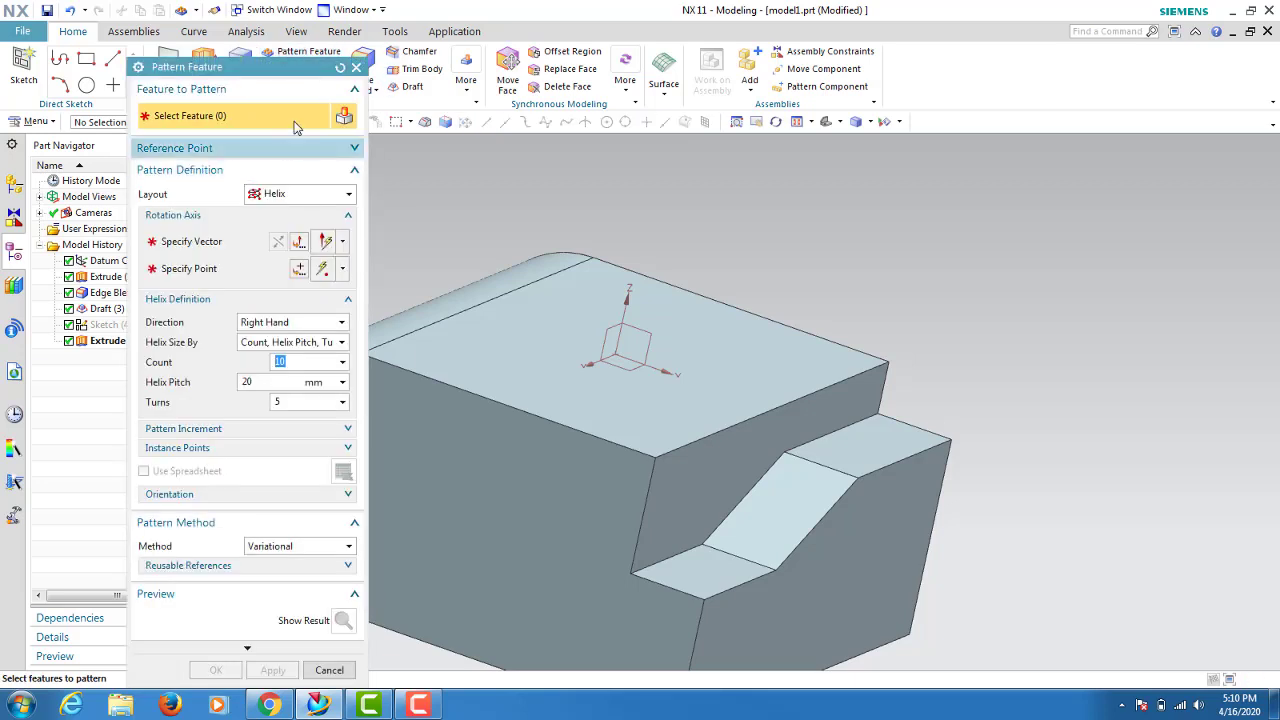
click(355, 67)
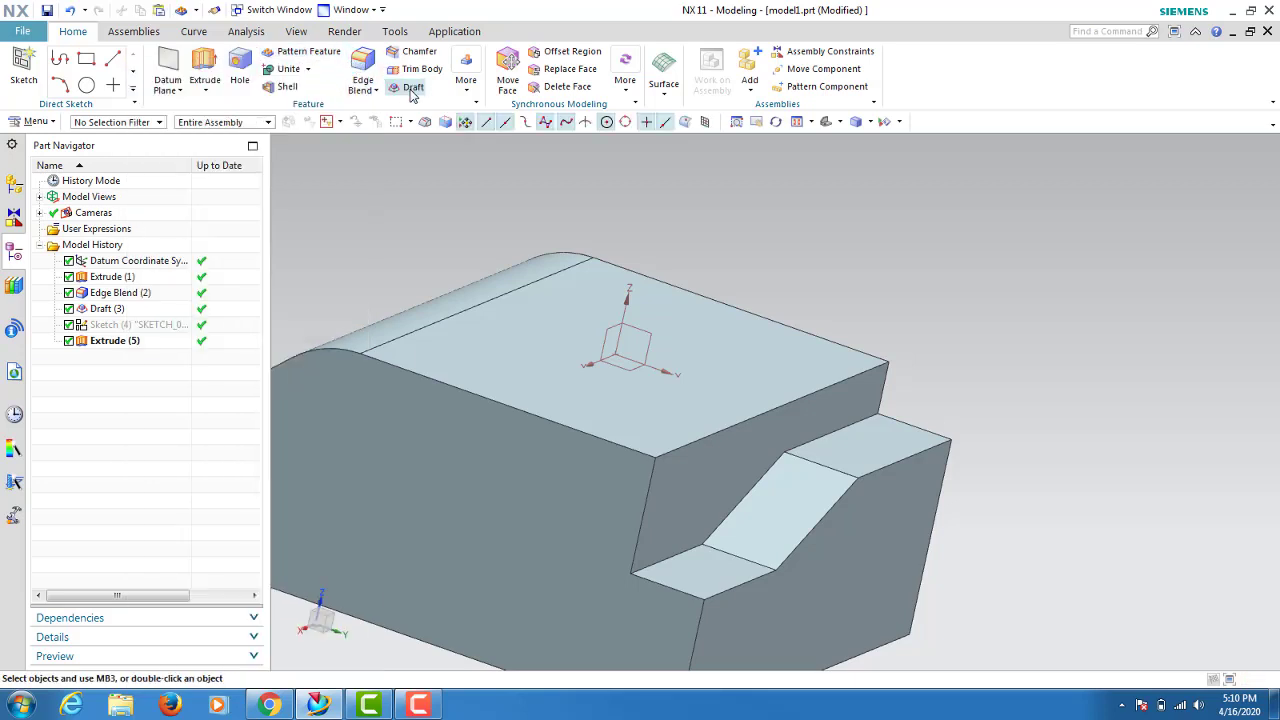
click(413, 88)
click(245, 113)
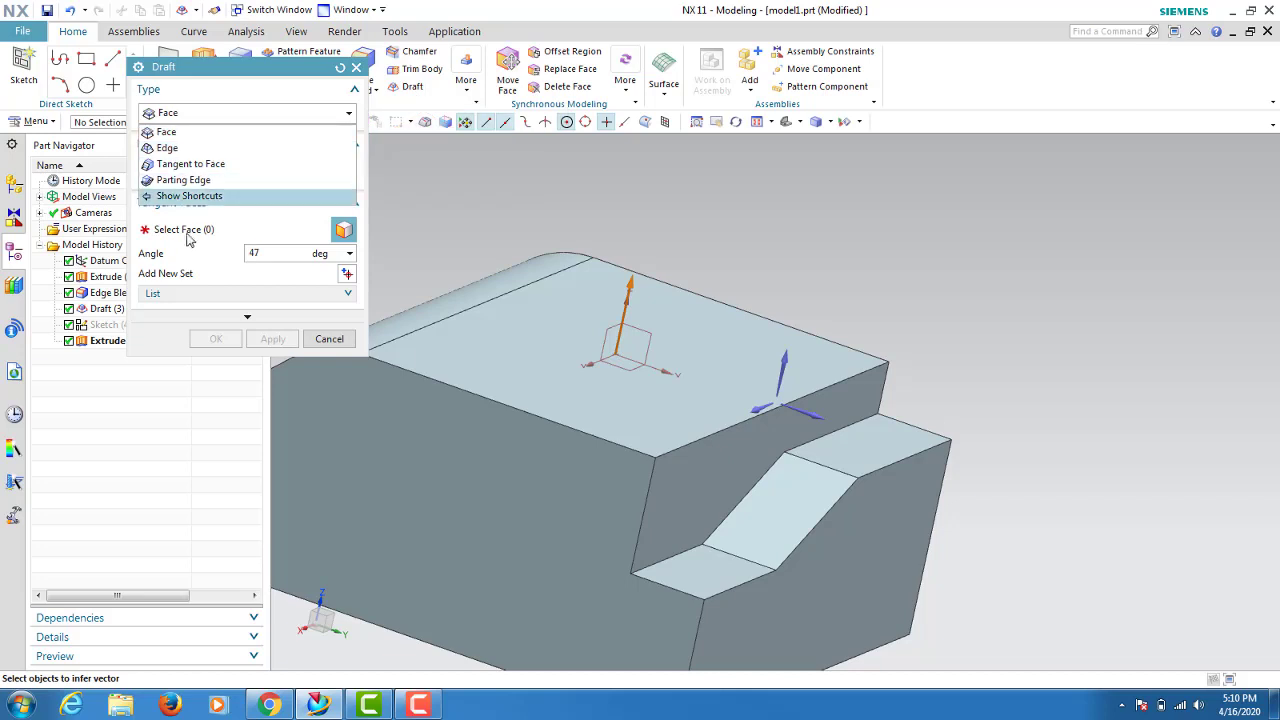
click(183, 180)
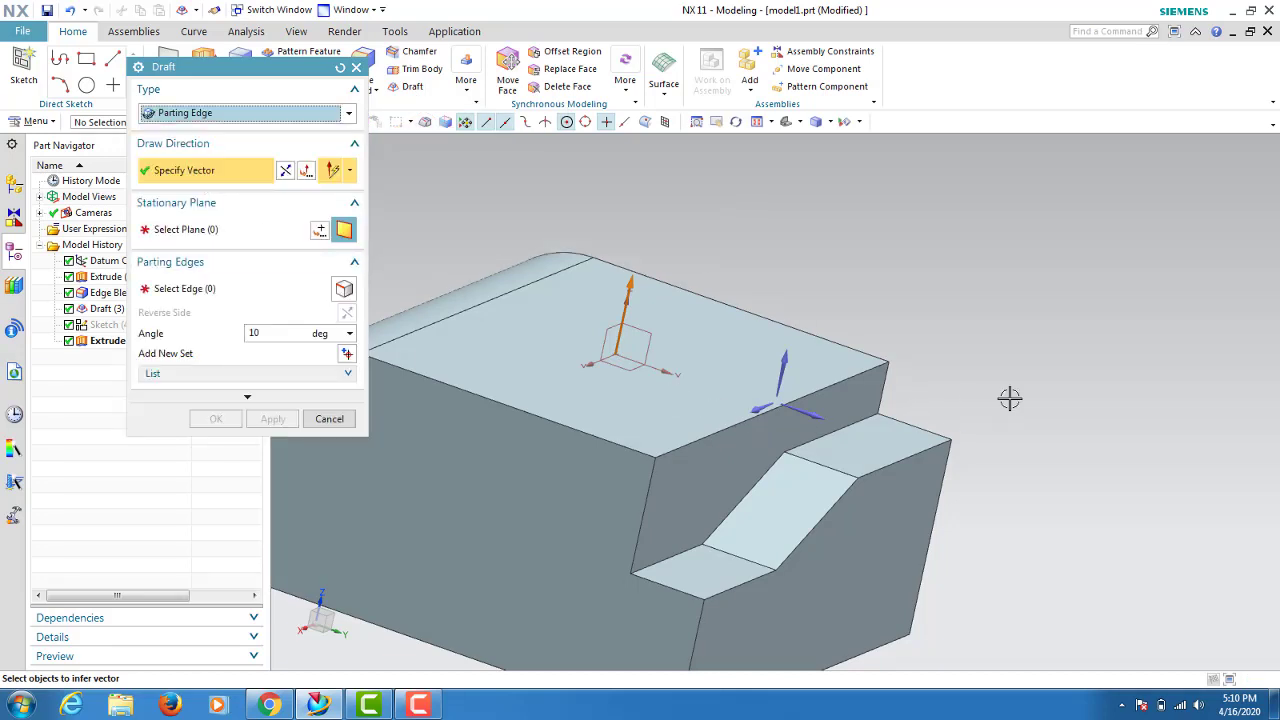
- Pick a stationary face and the step edge chain, then reset the draft after the 'Cannot draft' failure
middle_drag(1009, 398, 971, 449)
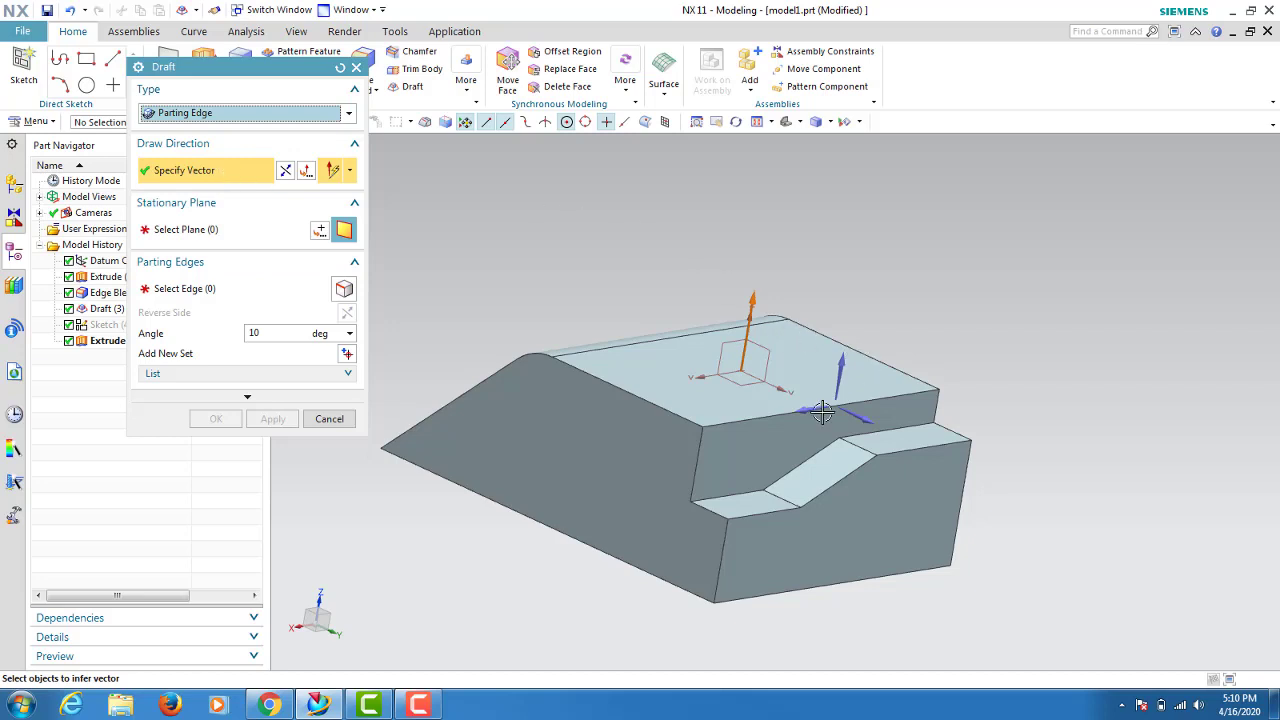
click(168, 232)
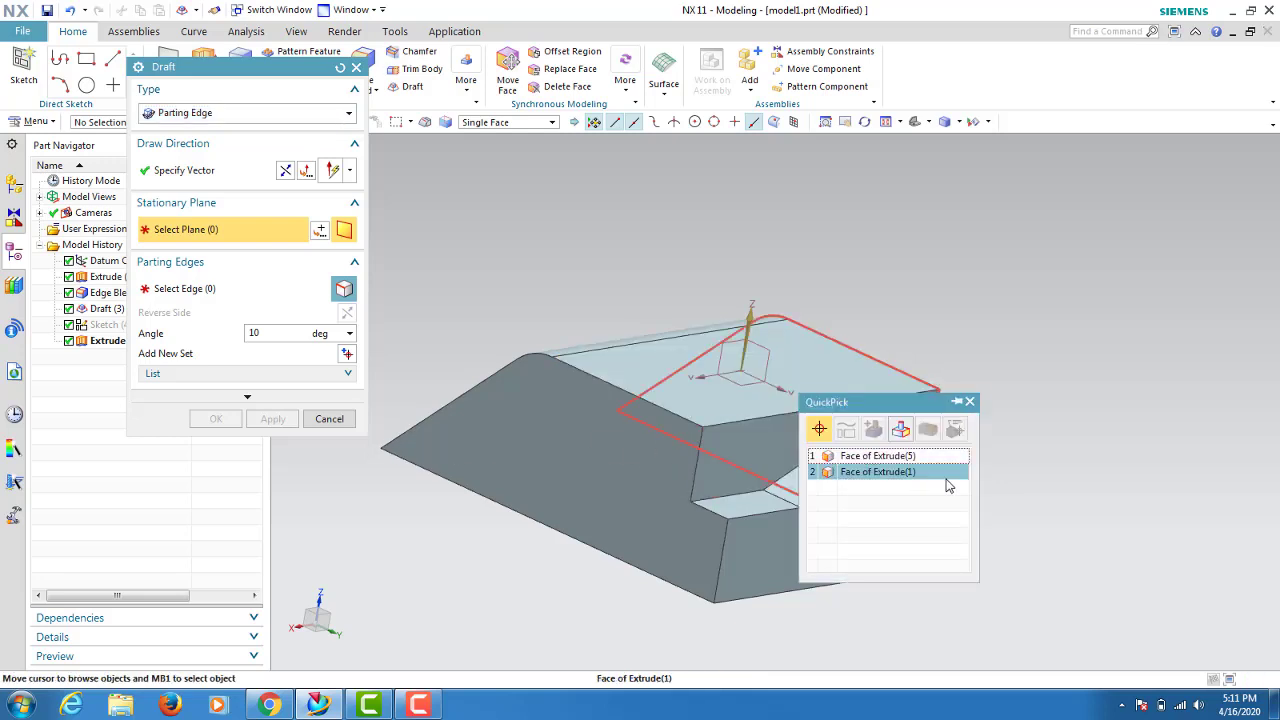
click(922, 456)
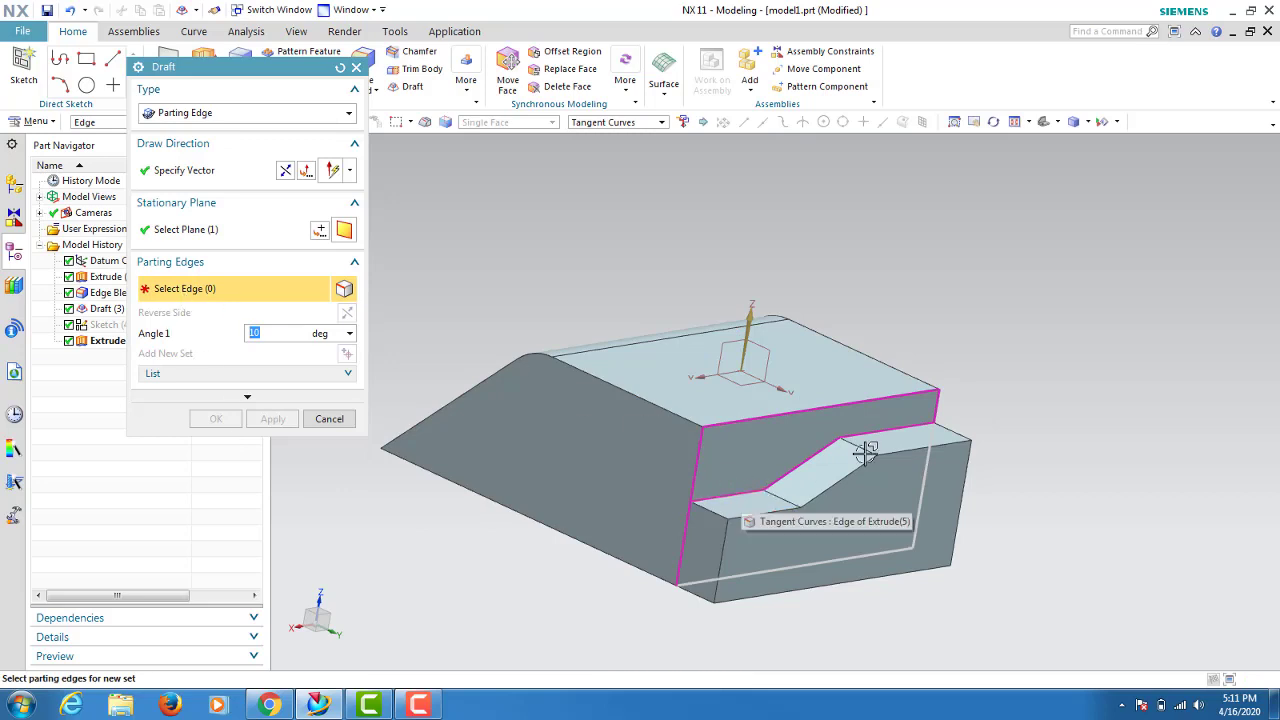
middle_drag(829, 529, 900, 428)
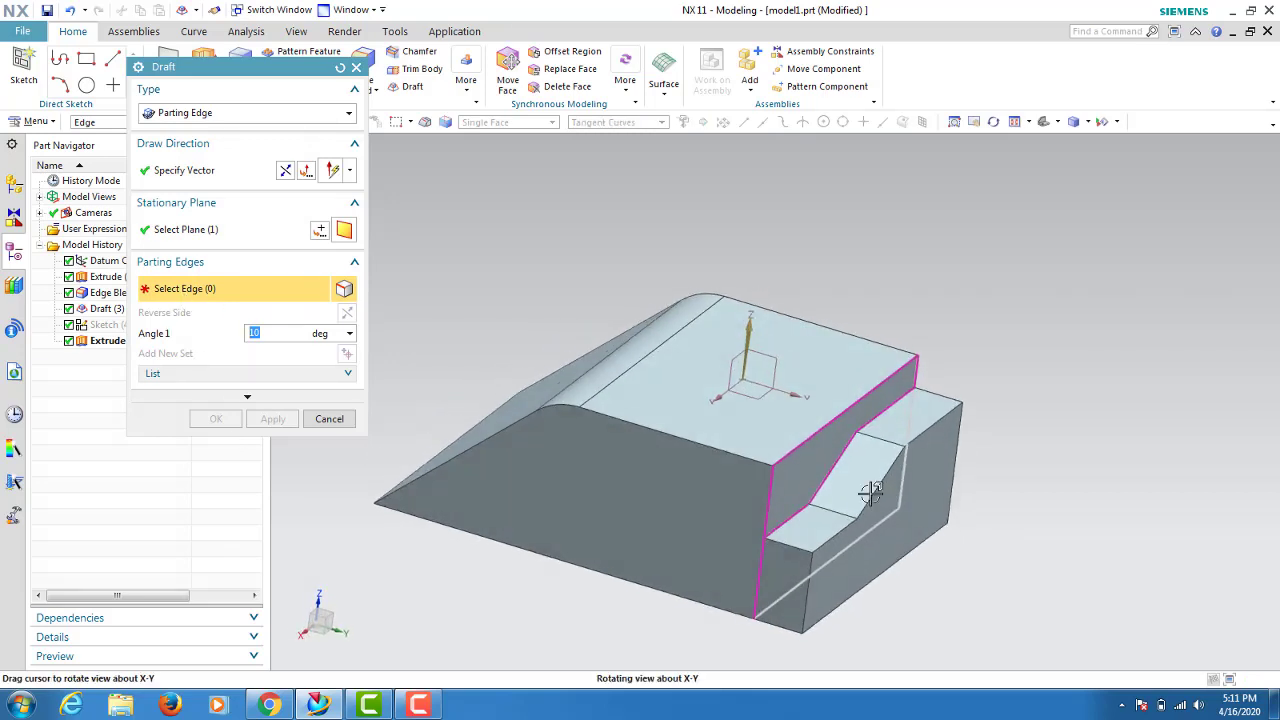
scroll(902, 425, up, 3)
click(894, 380)
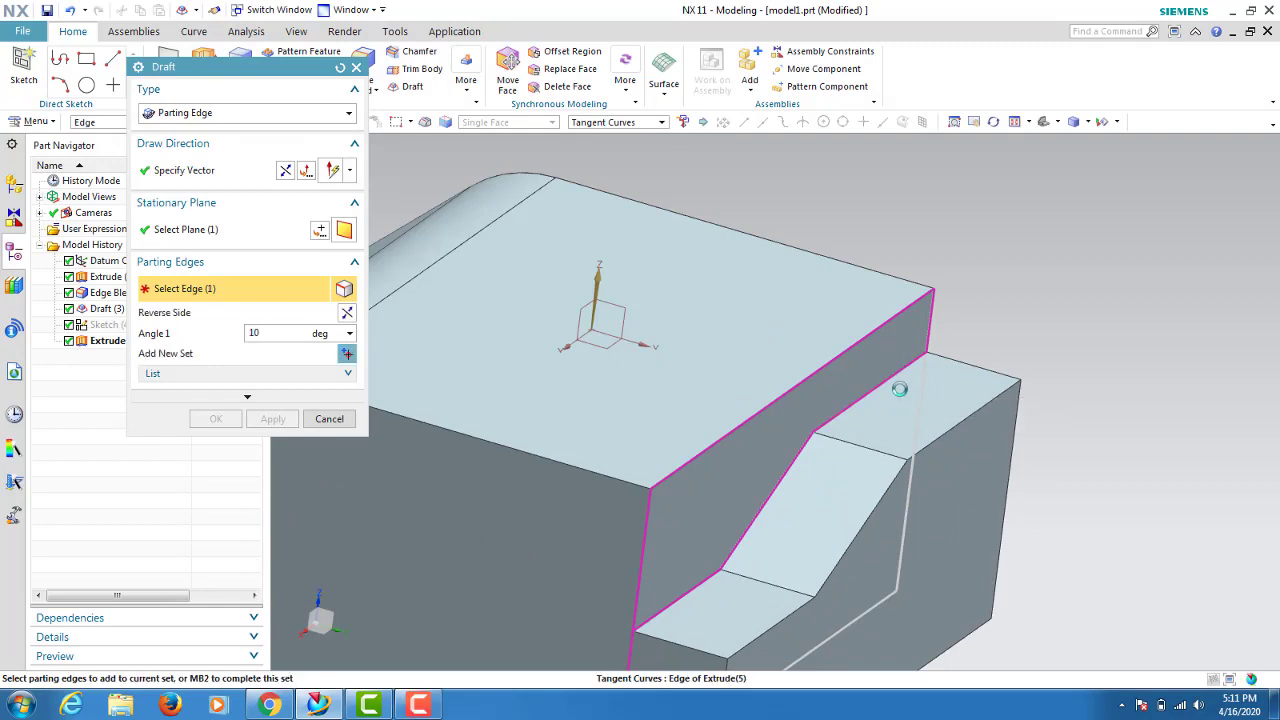
click(340, 67)
key(Home)
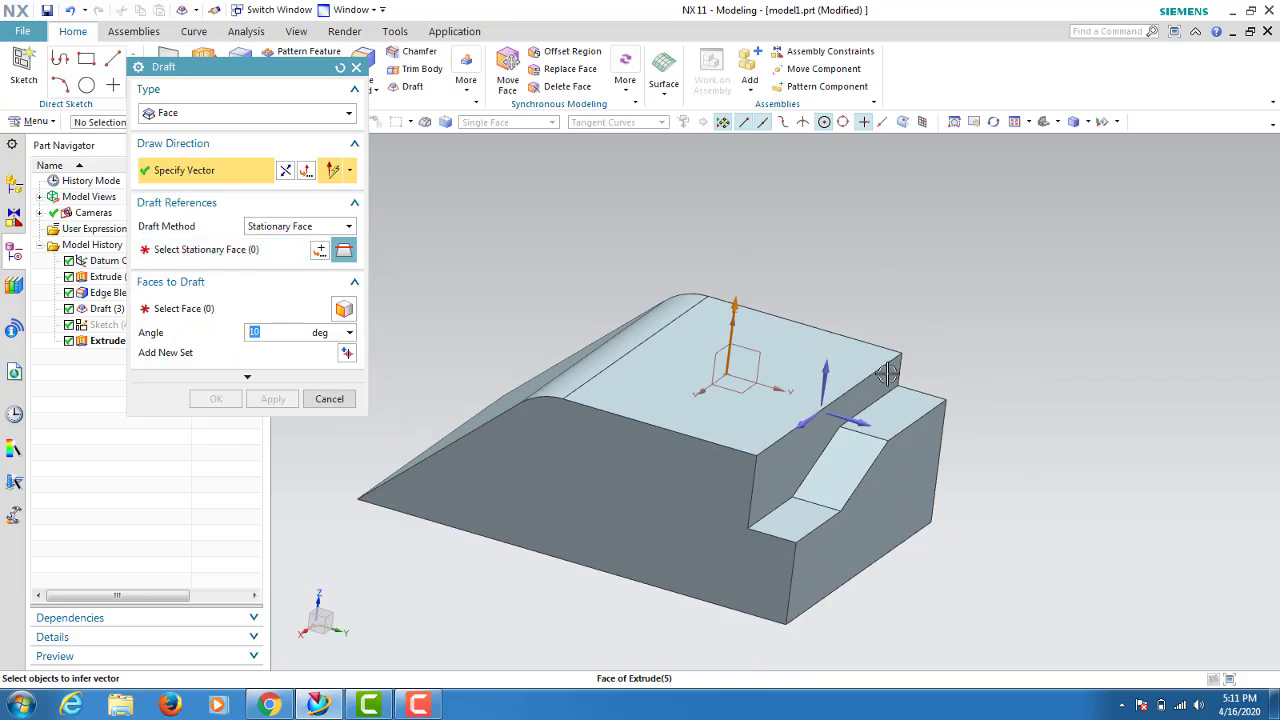
click(230, 252)
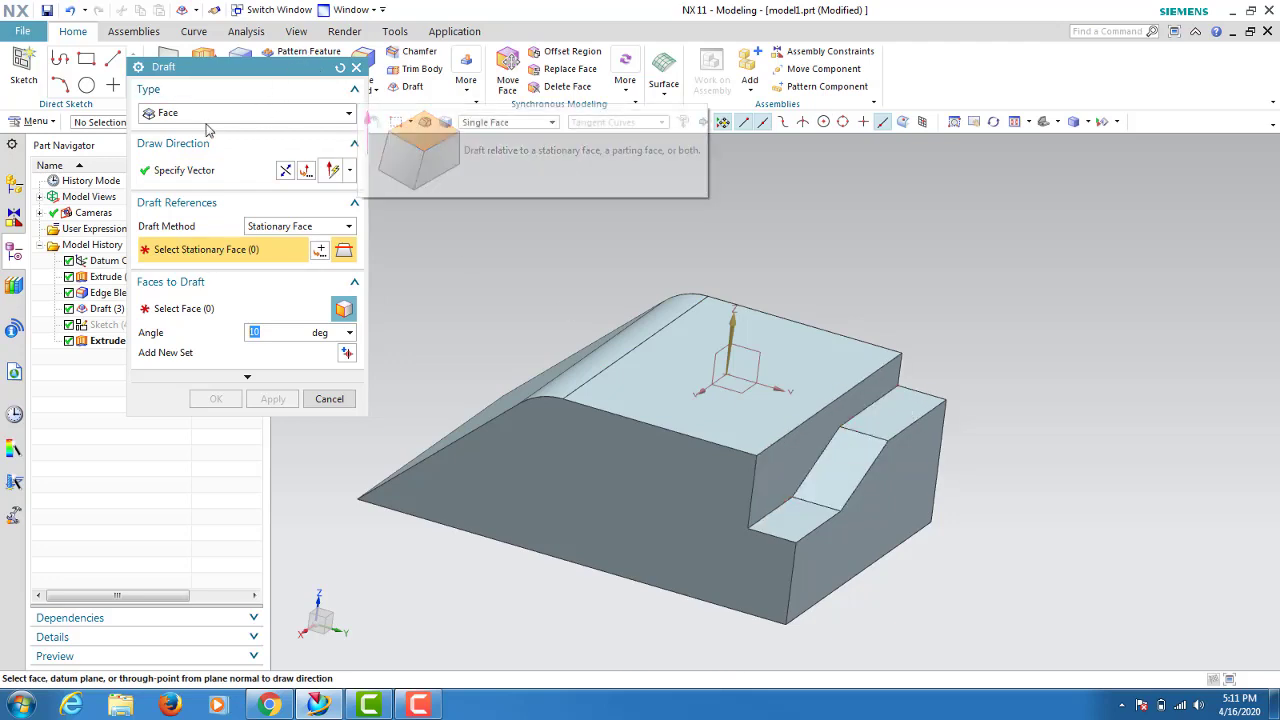
click(268, 114)
click(183, 182)
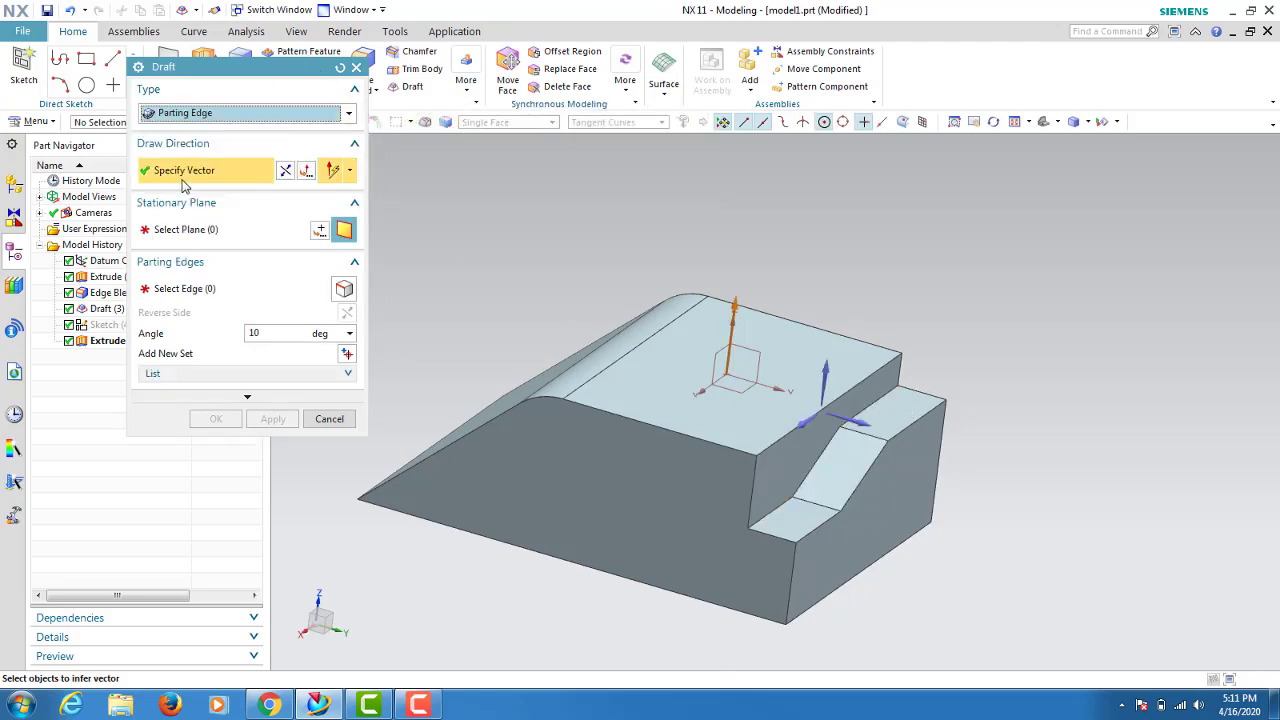
click(185, 236)
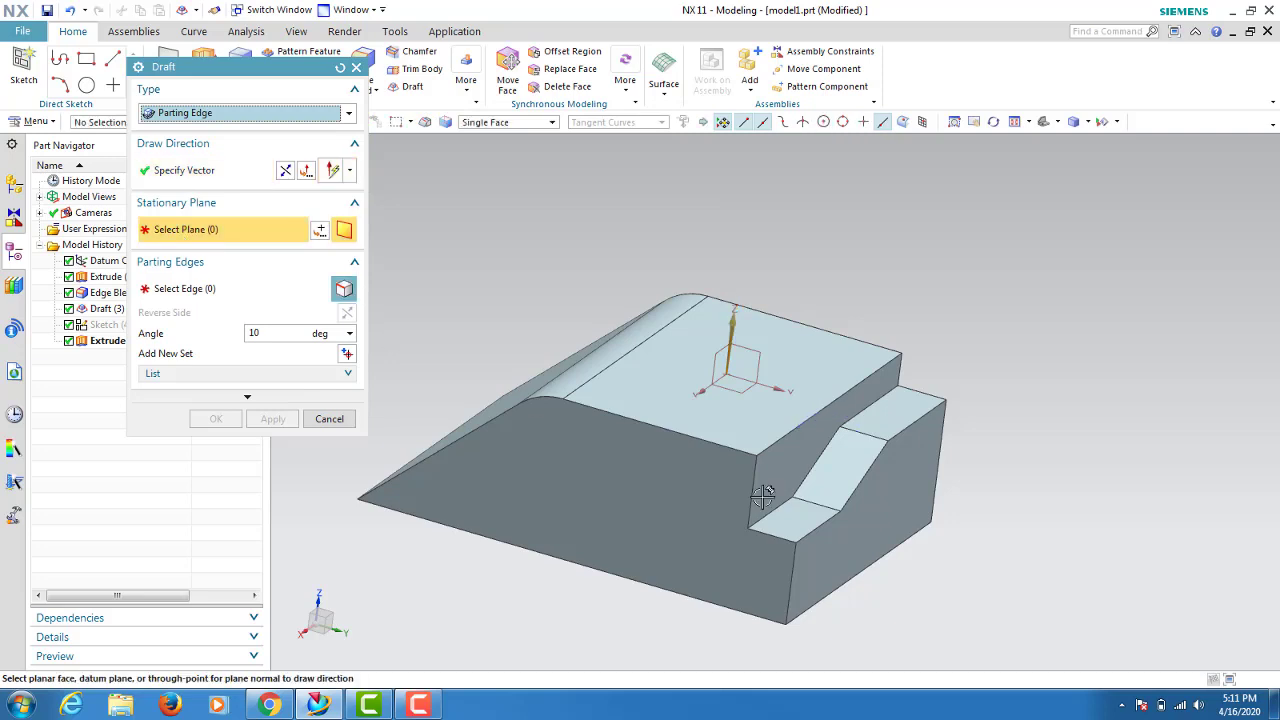
click(737, 423)
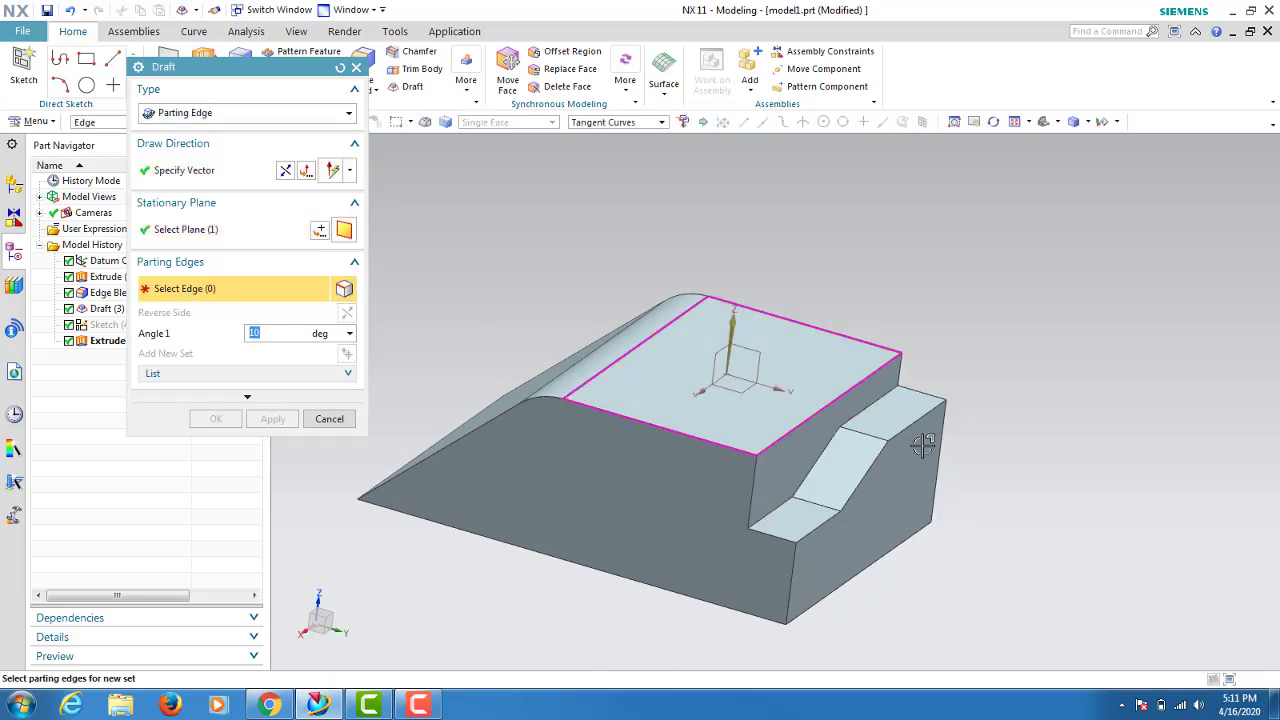
click(885, 403)
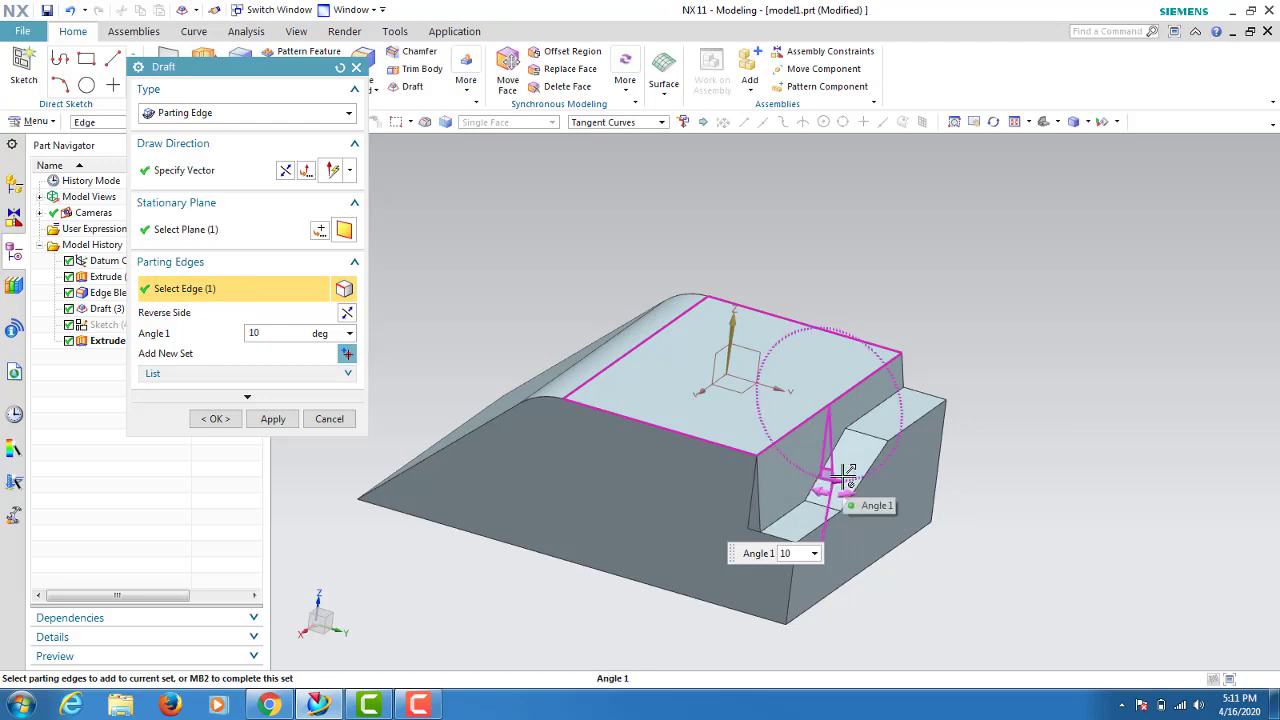
drag(848, 476, 832, 480)
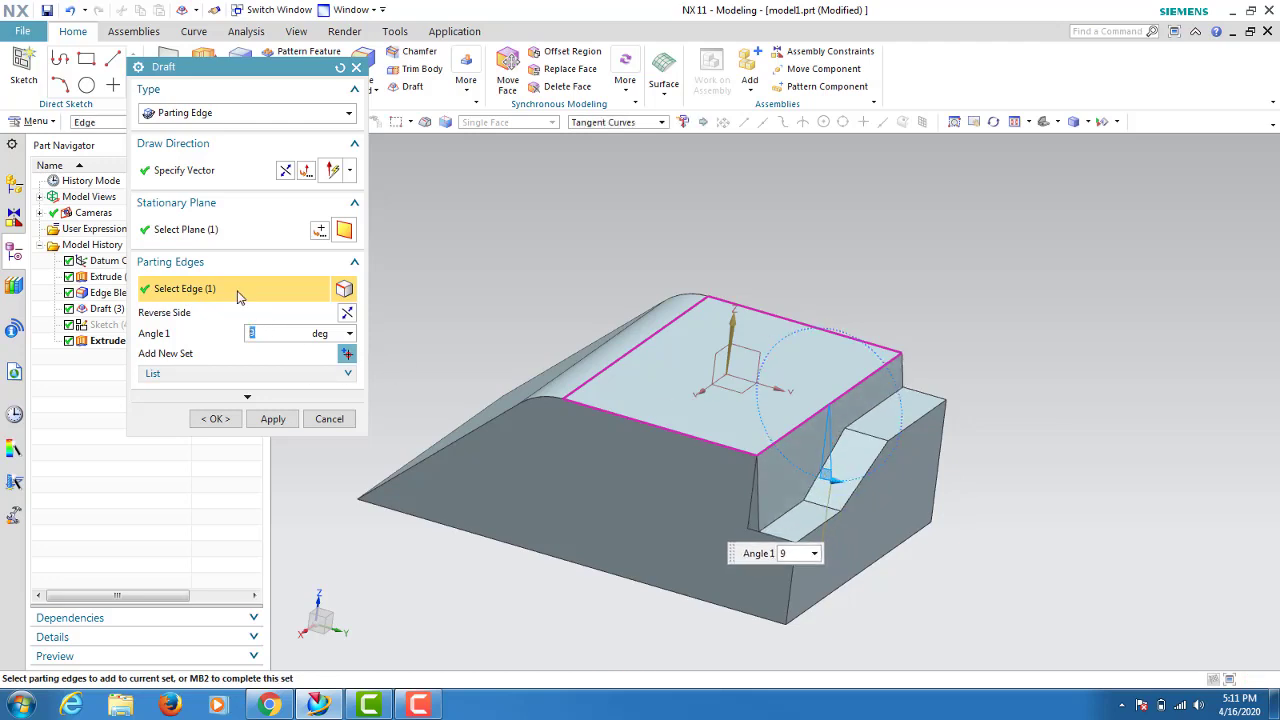
click(188, 229)
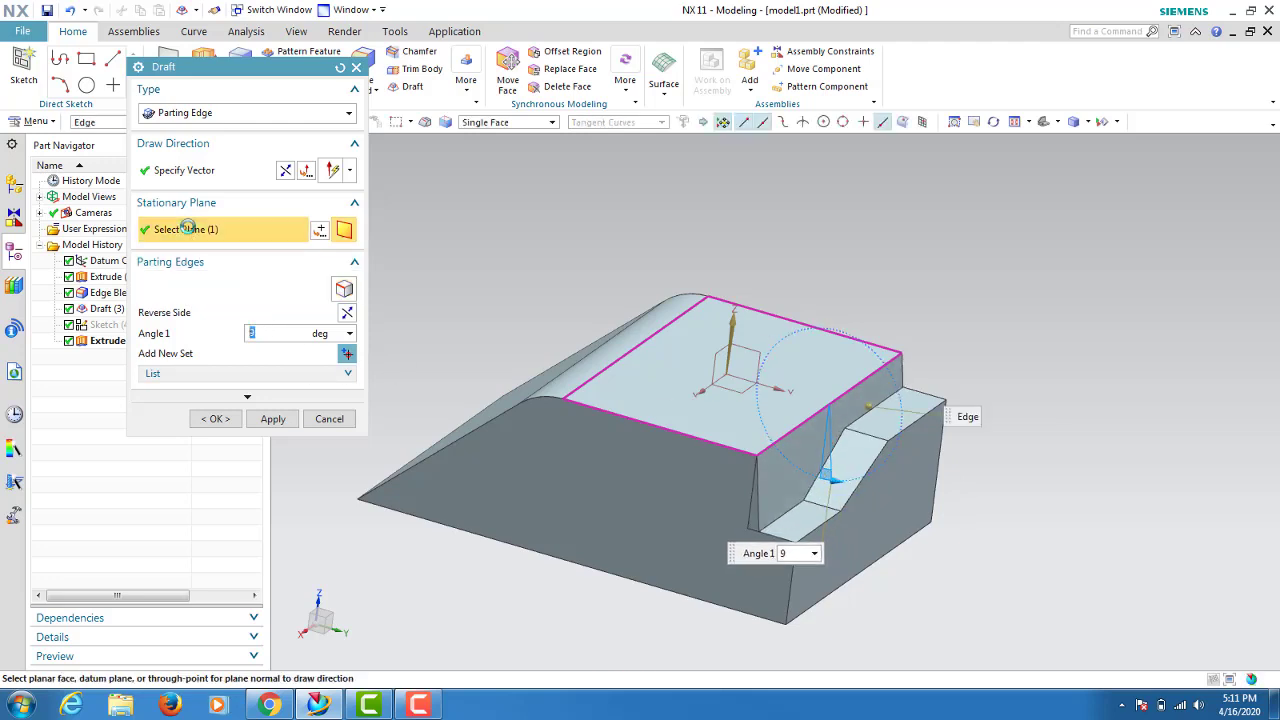
click(854, 540)
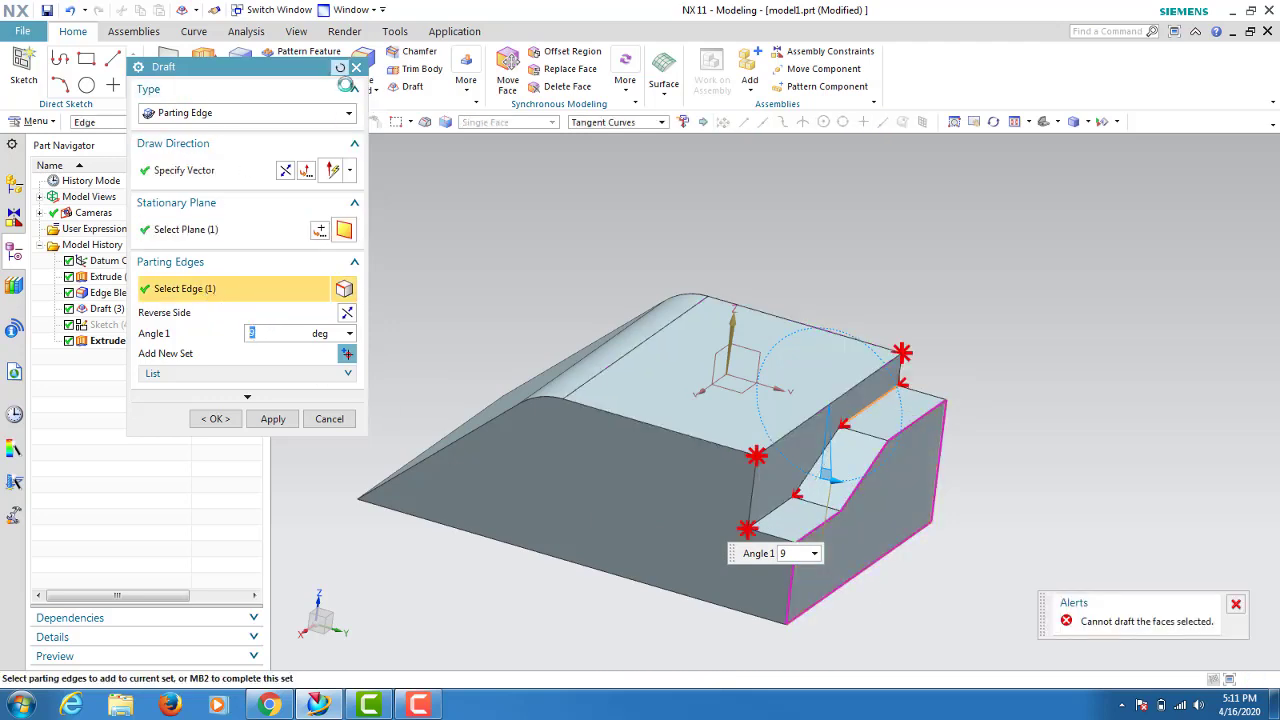
click(340, 67)
mouse_move(700, 450)
middle_down()
mouse_move(803, 465)
mouse_move(789, 497)
mouse_move(803, 508)
middle_up()
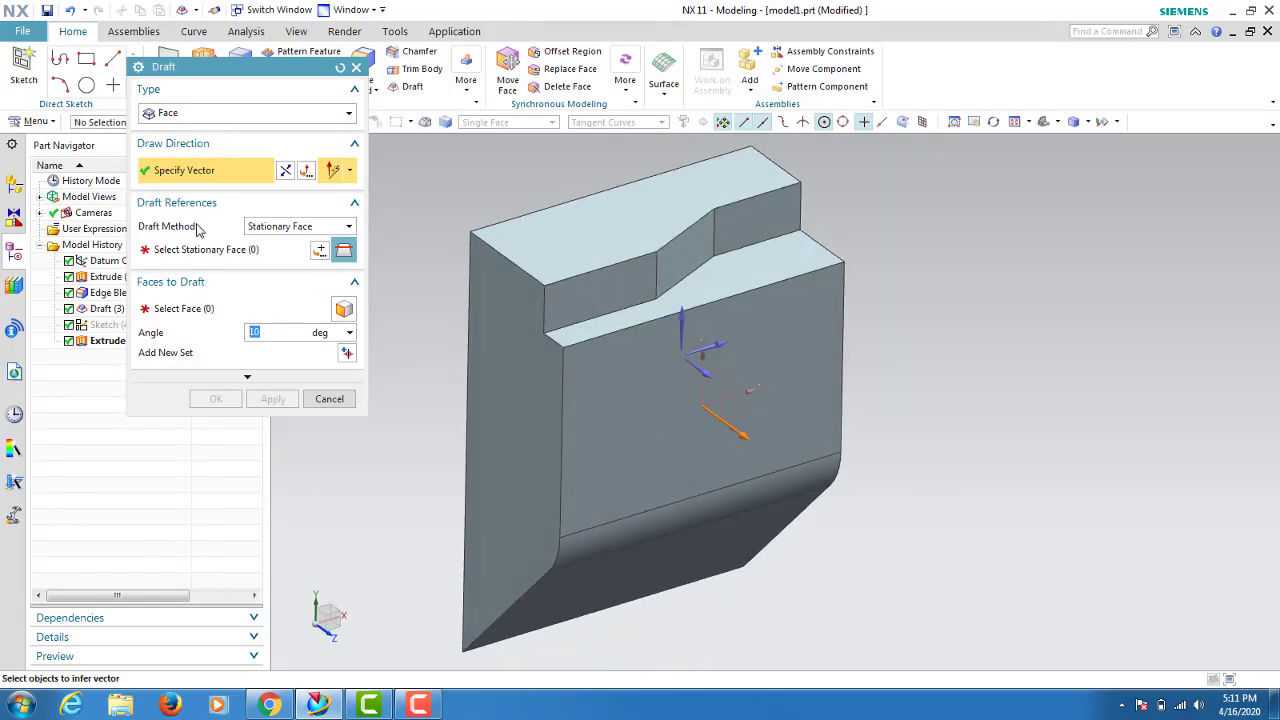
- Set a Parting Edge draft with Y draw direction and the top face as stationary plane
click(683, 320)
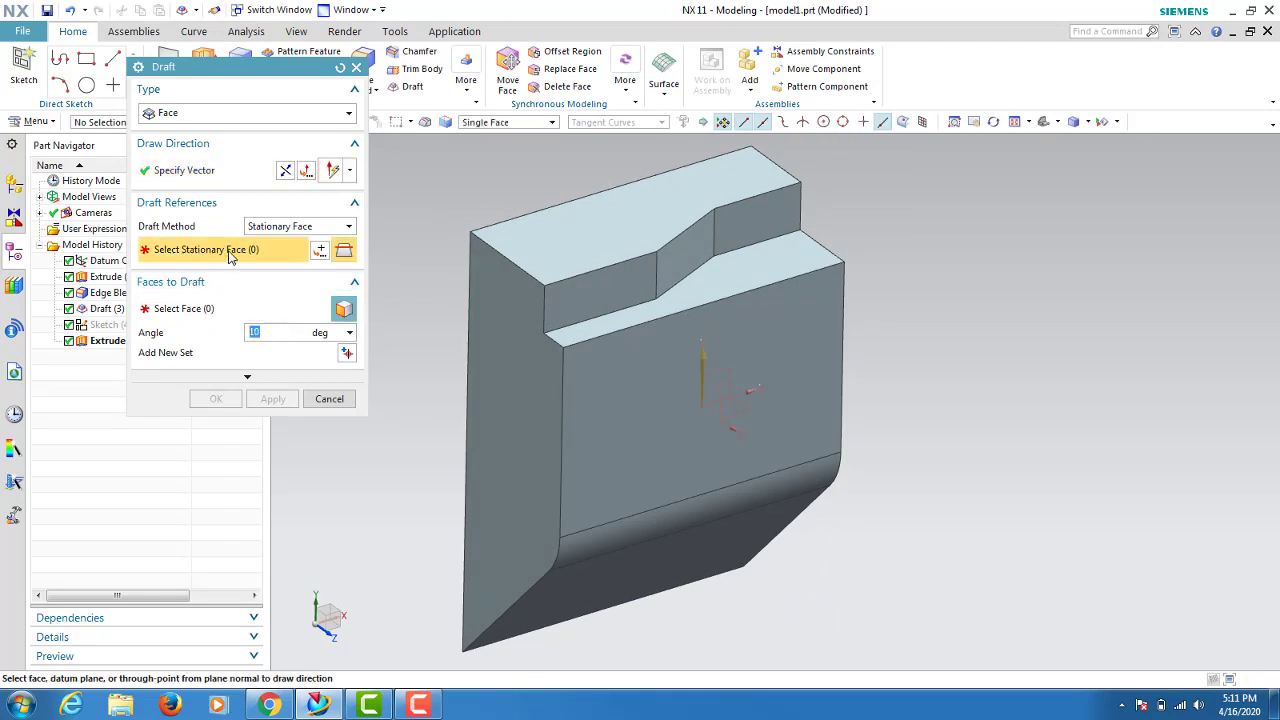
click(302, 114)
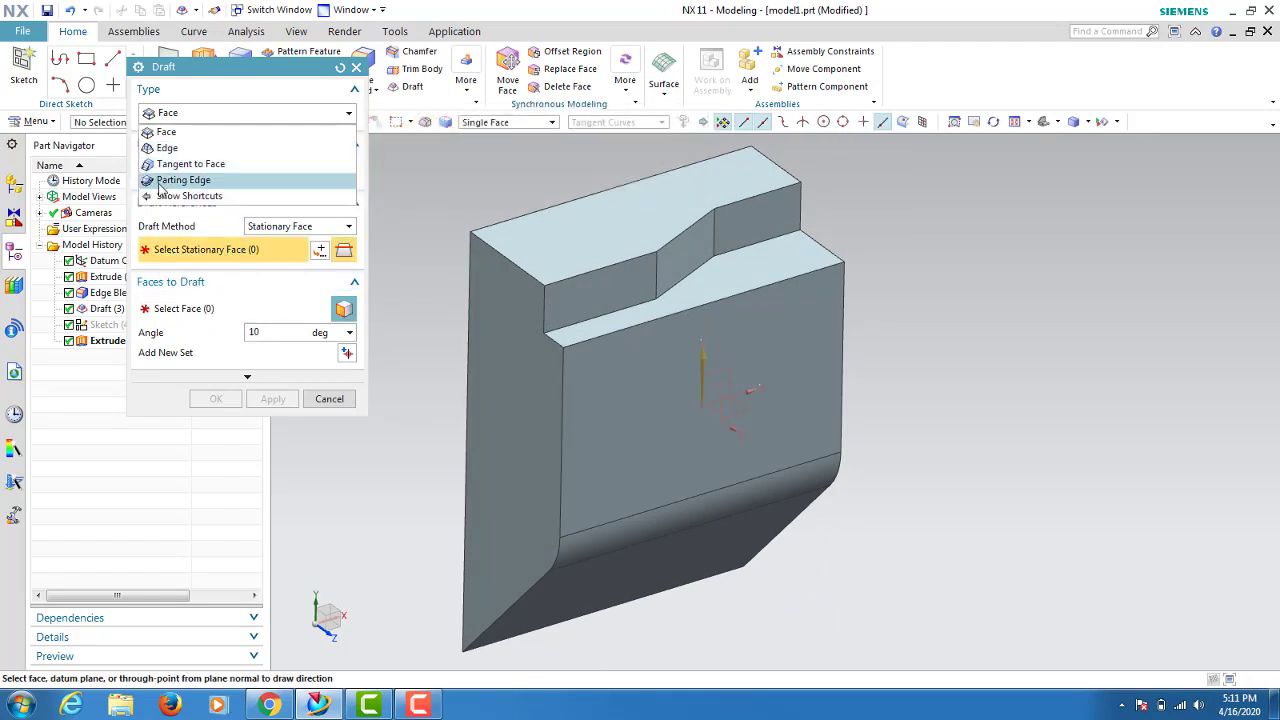
click(160, 185)
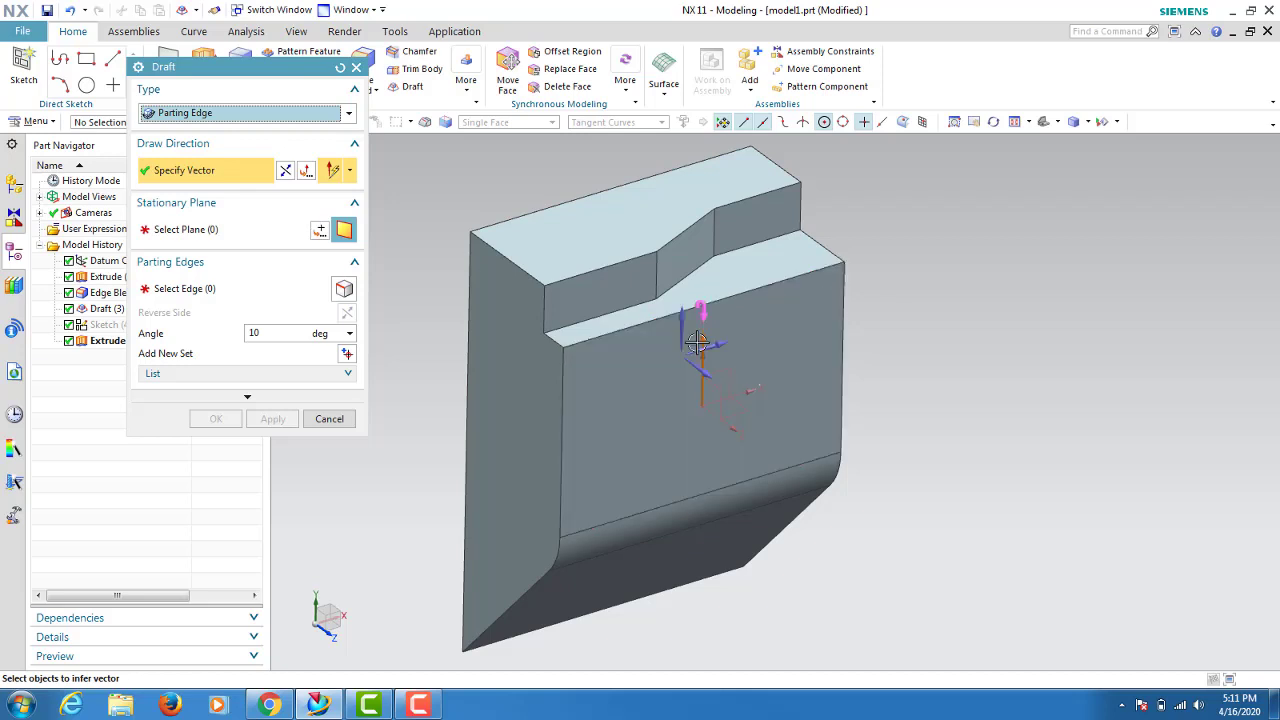
click(683, 330)
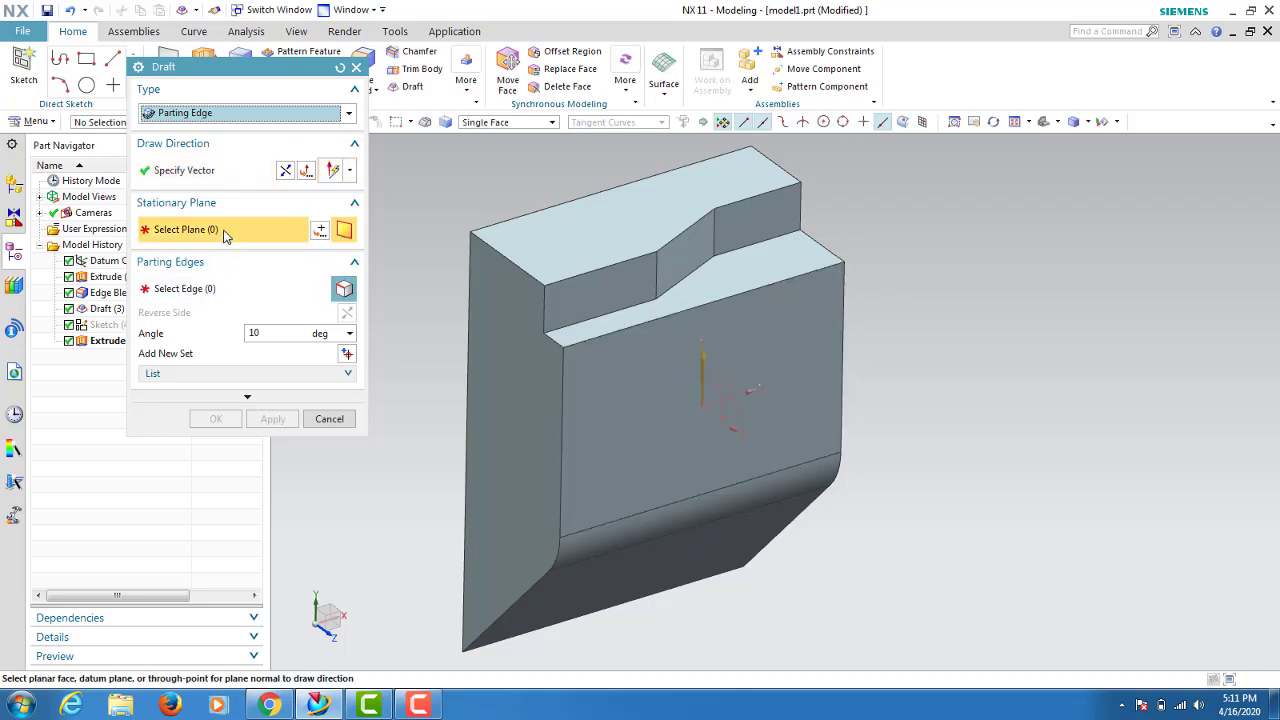
click(645, 235)
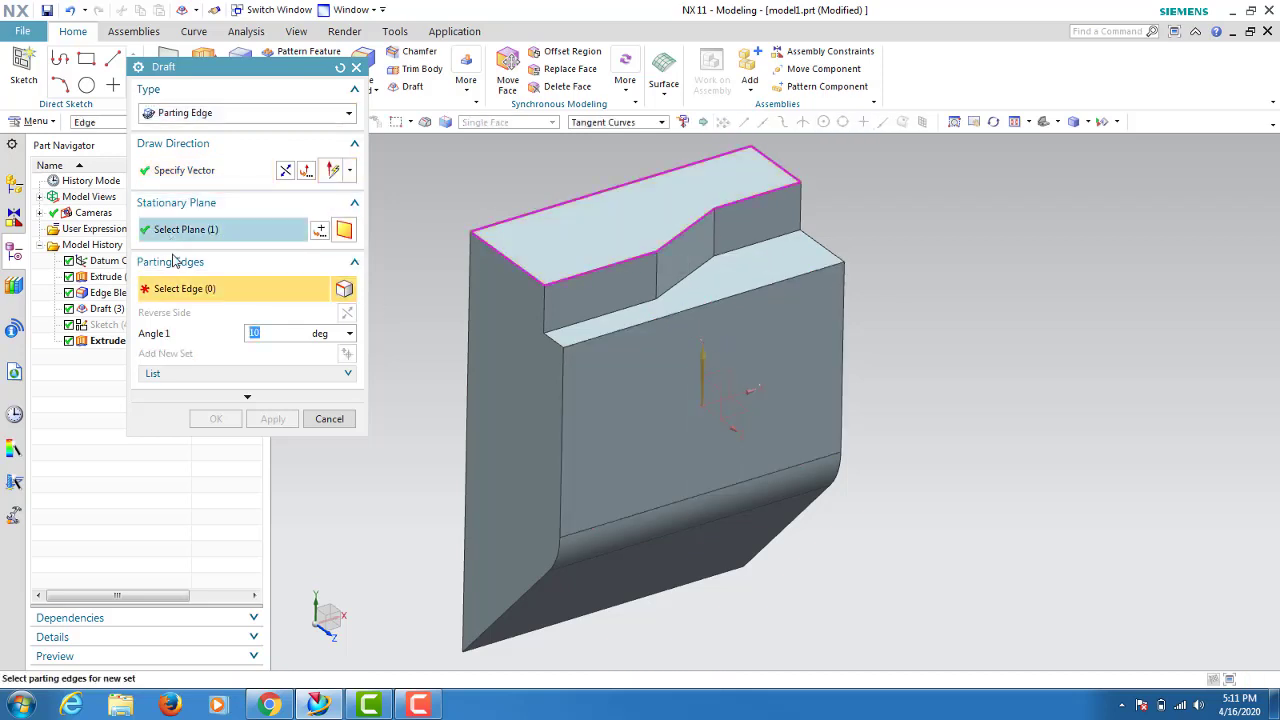
- Select the three connected ramp-cut edges as parting edges
click(583, 321)
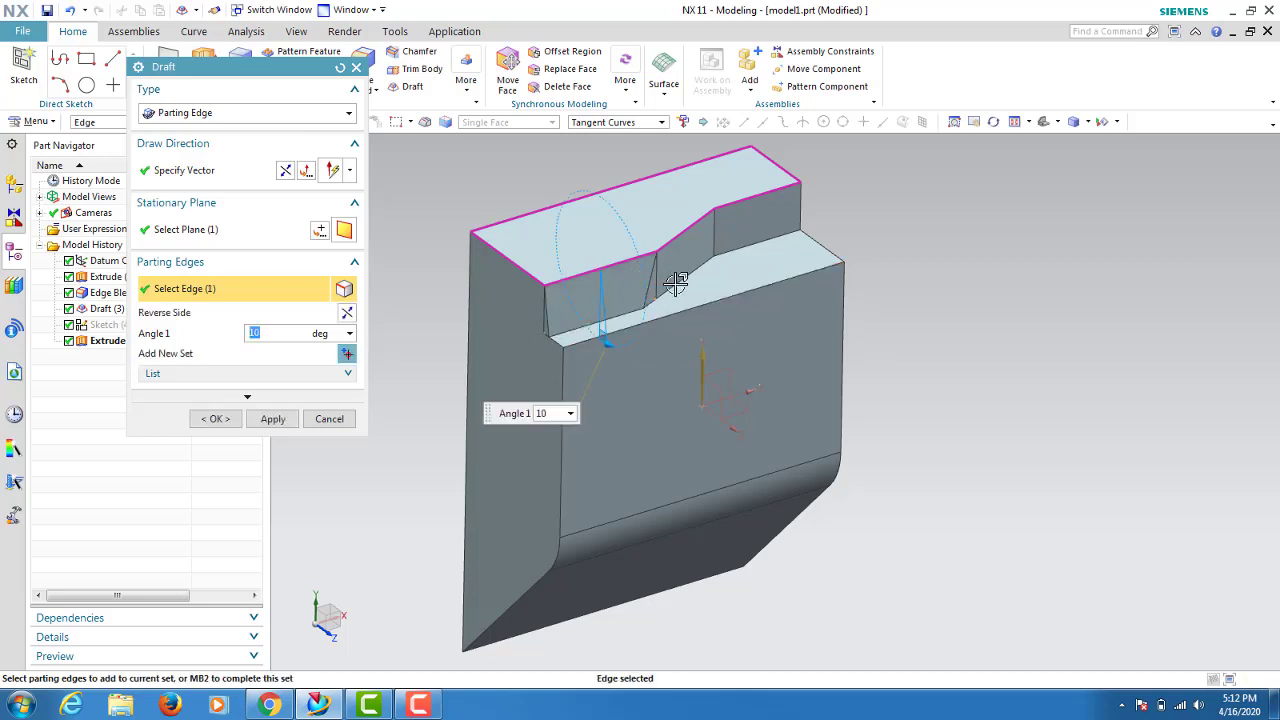
scroll(675, 287, down, 2)
click(601, 122)
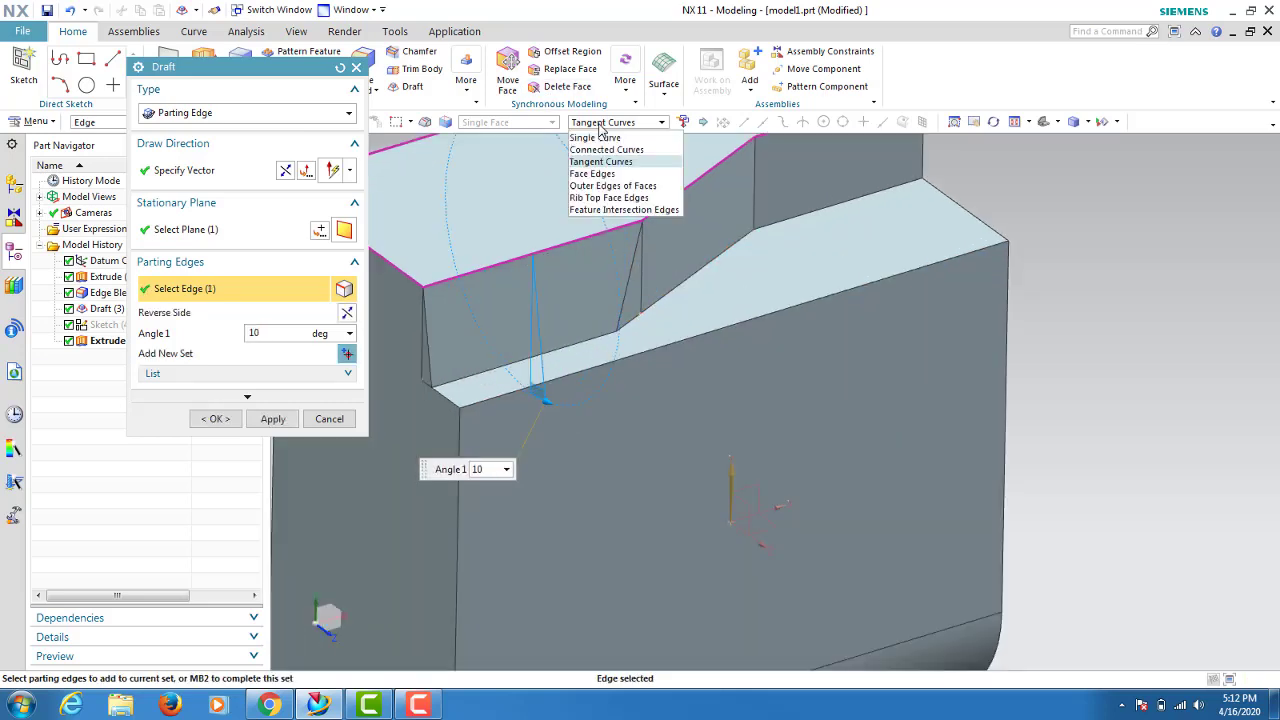
click(607, 150)
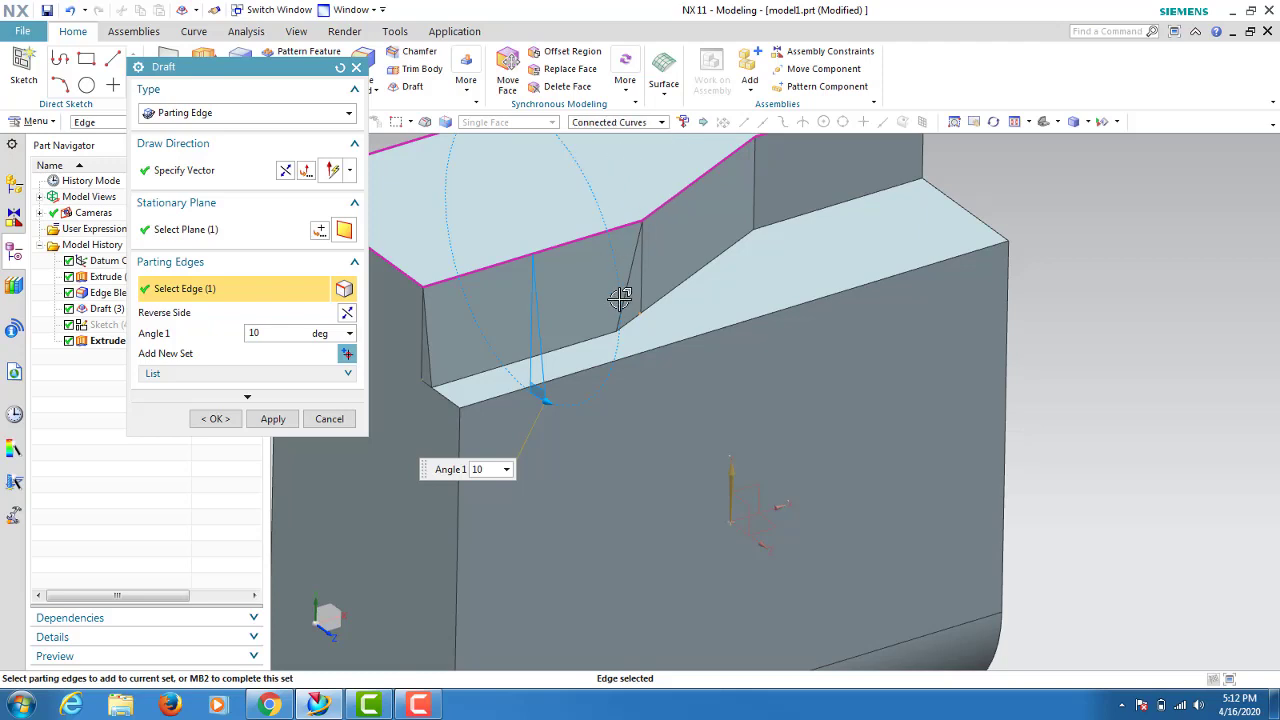
click(663, 298)
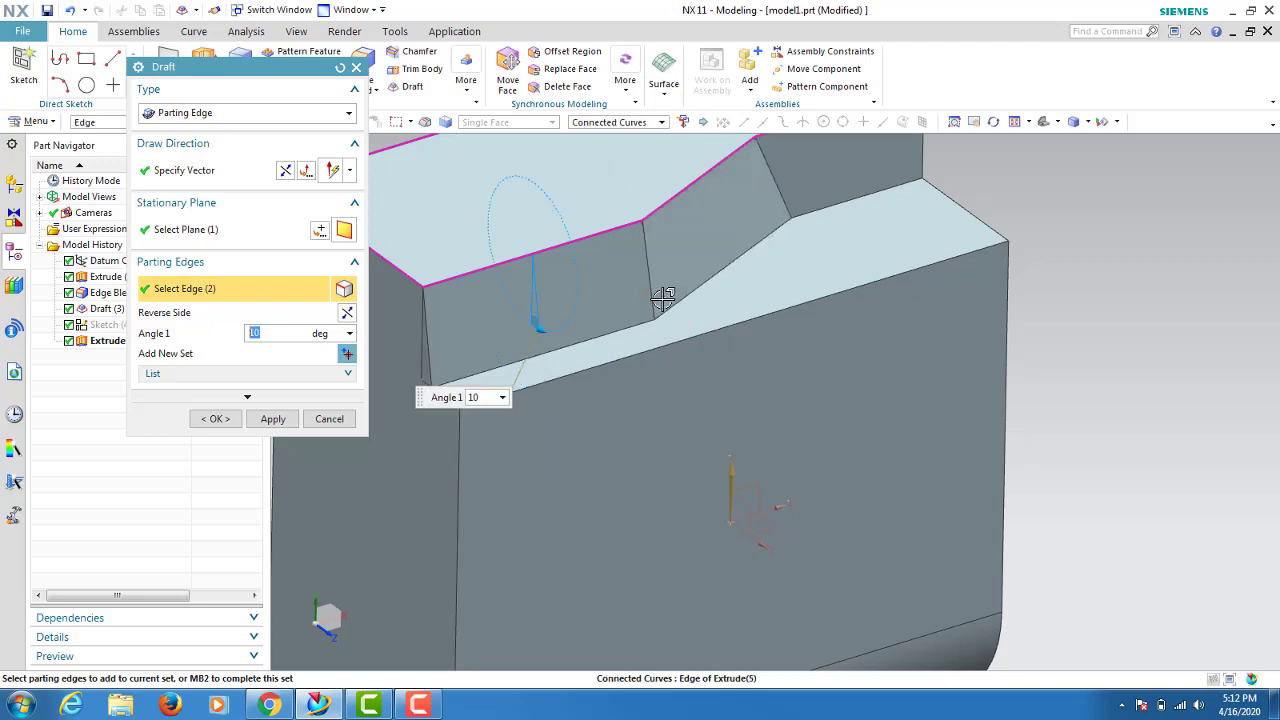
click(819, 211)
mouse_move(819, 213)
middle_down()
mouse_move(860, 238)
mouse_move(845, 254)
middle_up()
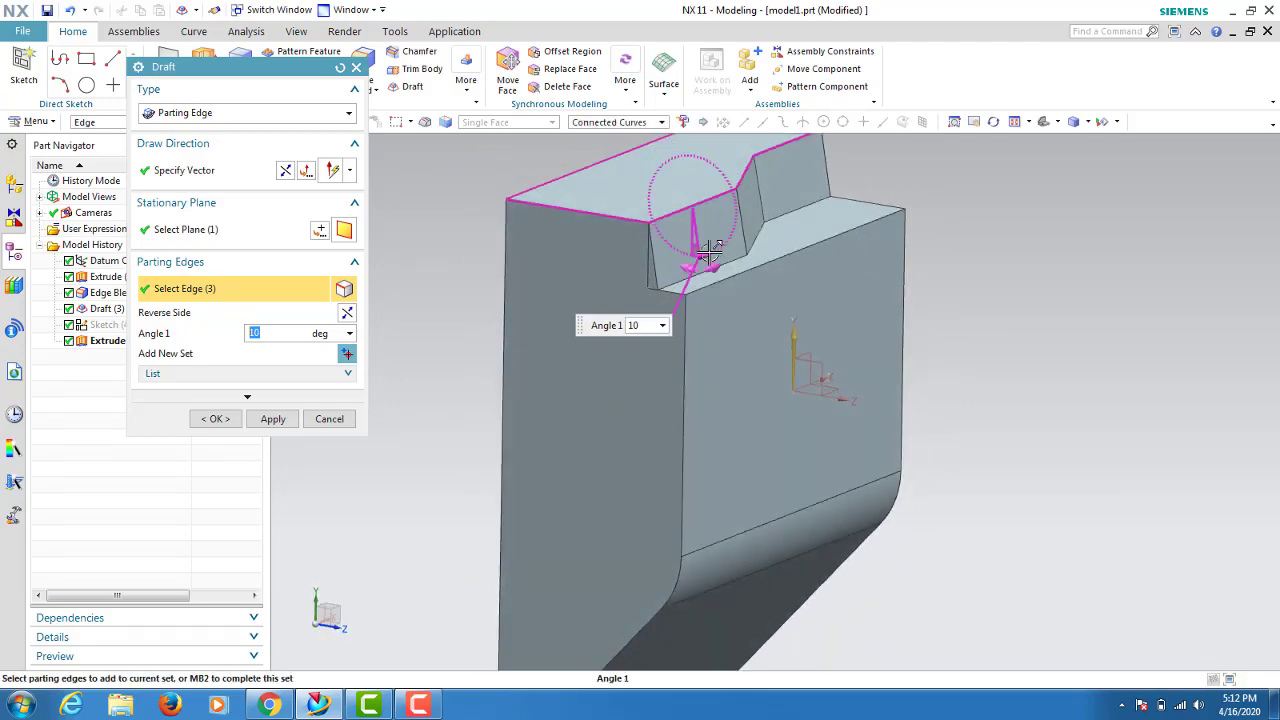
- Set the draft angle to 19 degrees and apply the draft
drag(720, 245, 711, 245)
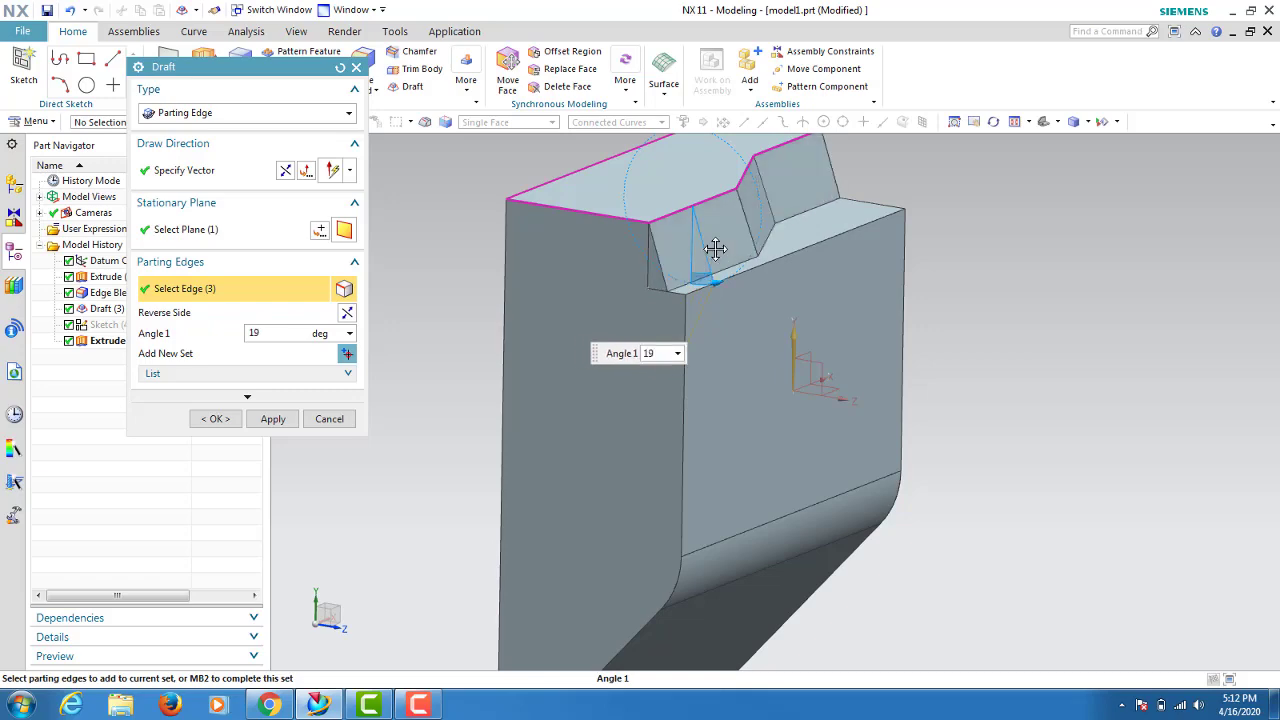
drag(711, 245, 715, 248)
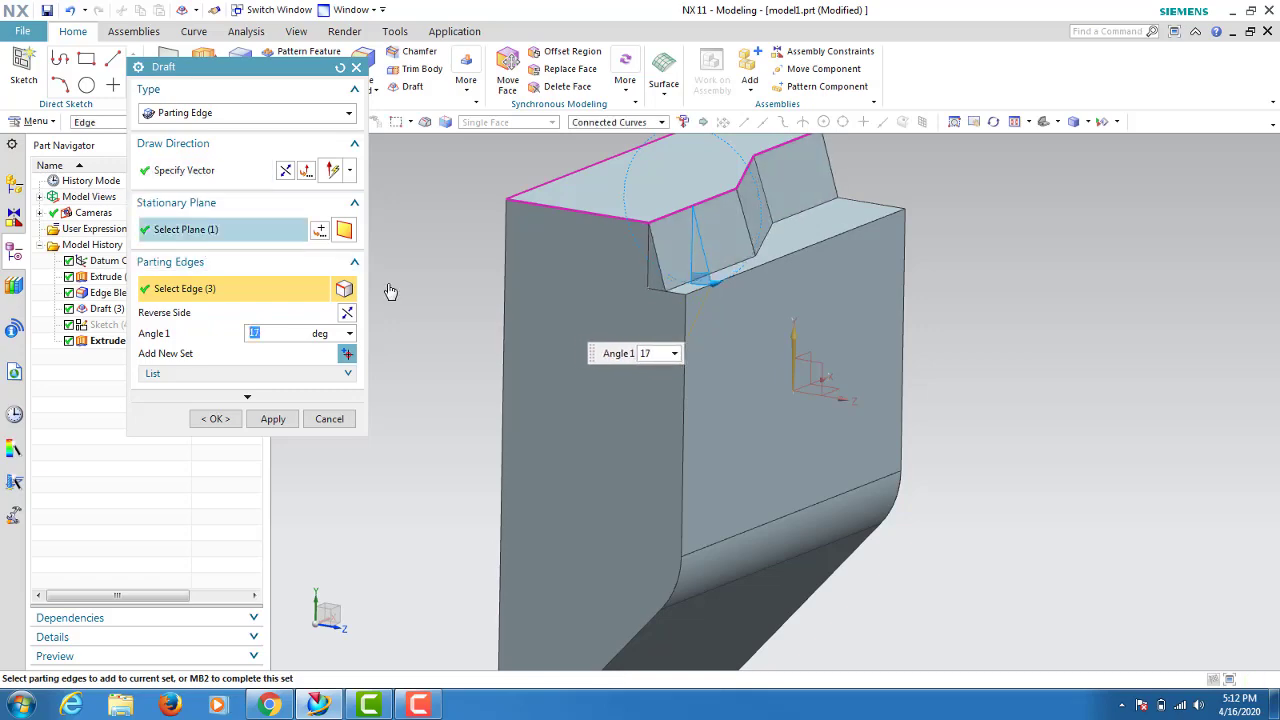
middle_drag(921, 358, 810, 385)
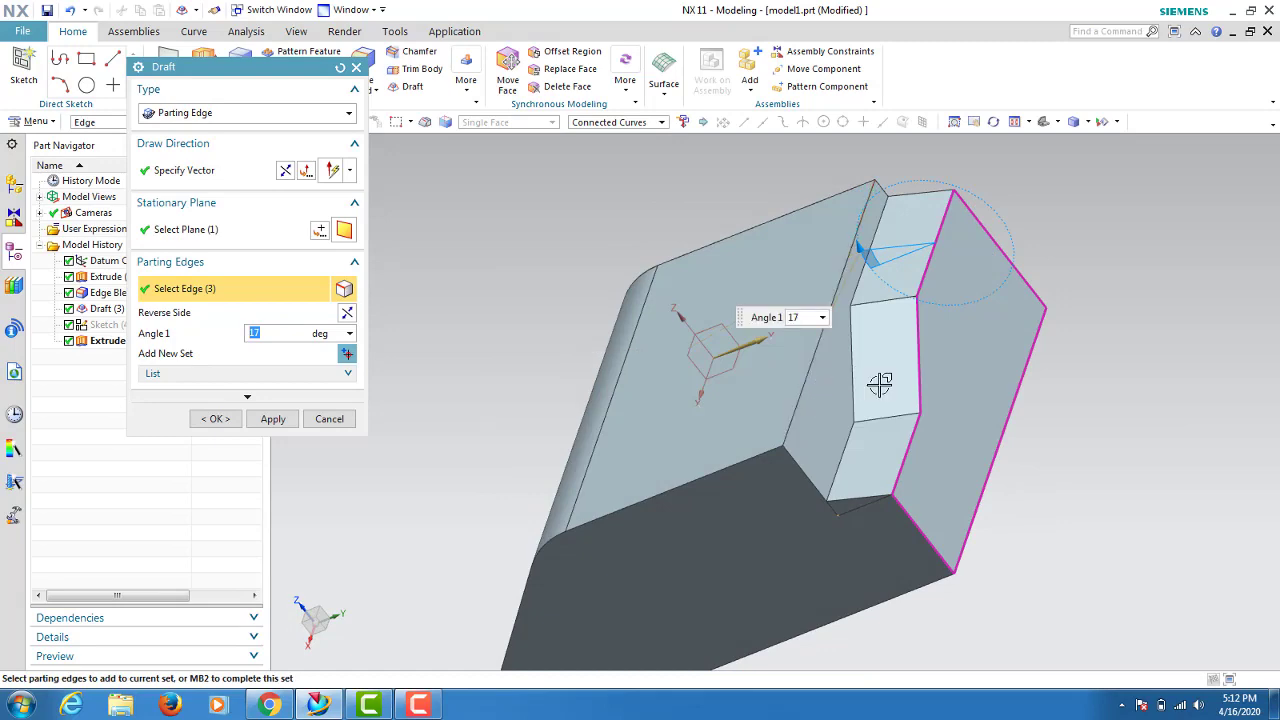
mouse_move(881, 264)
middle_down()
mouse_move(912, 245)
mouse_move(925, 440)
middle_up()
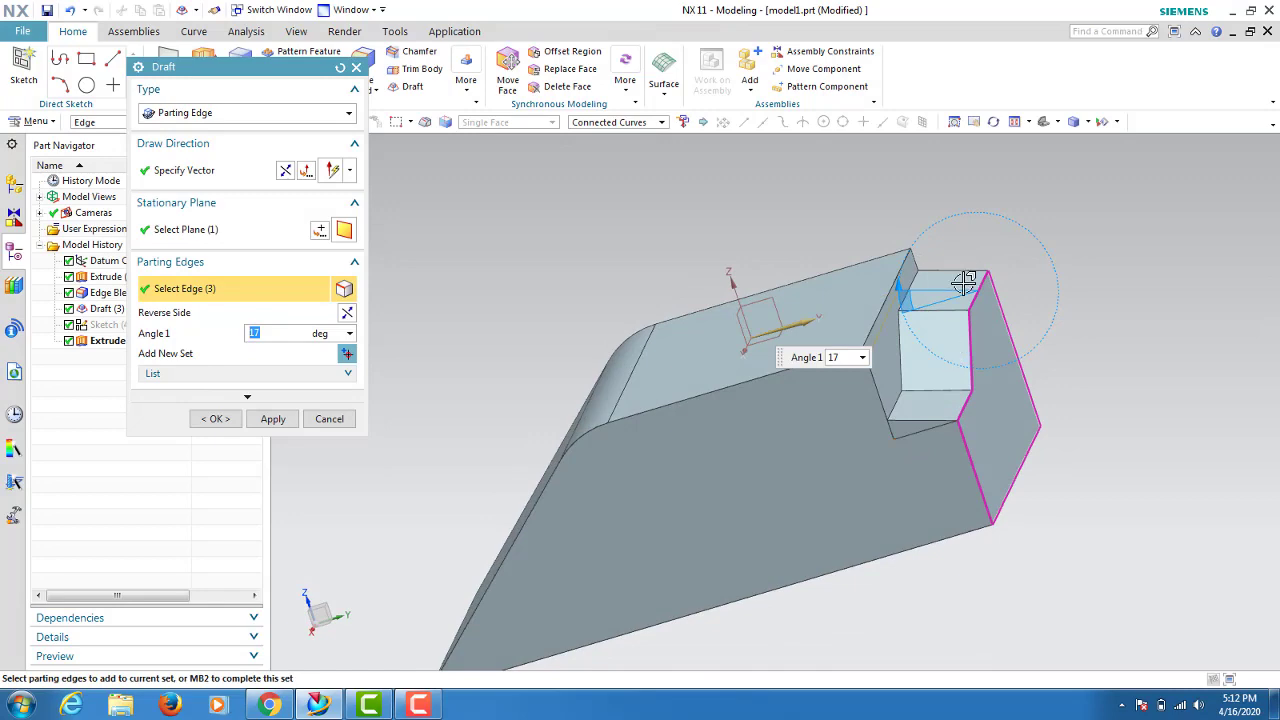
middle_drag(963, 283, 929, 371)
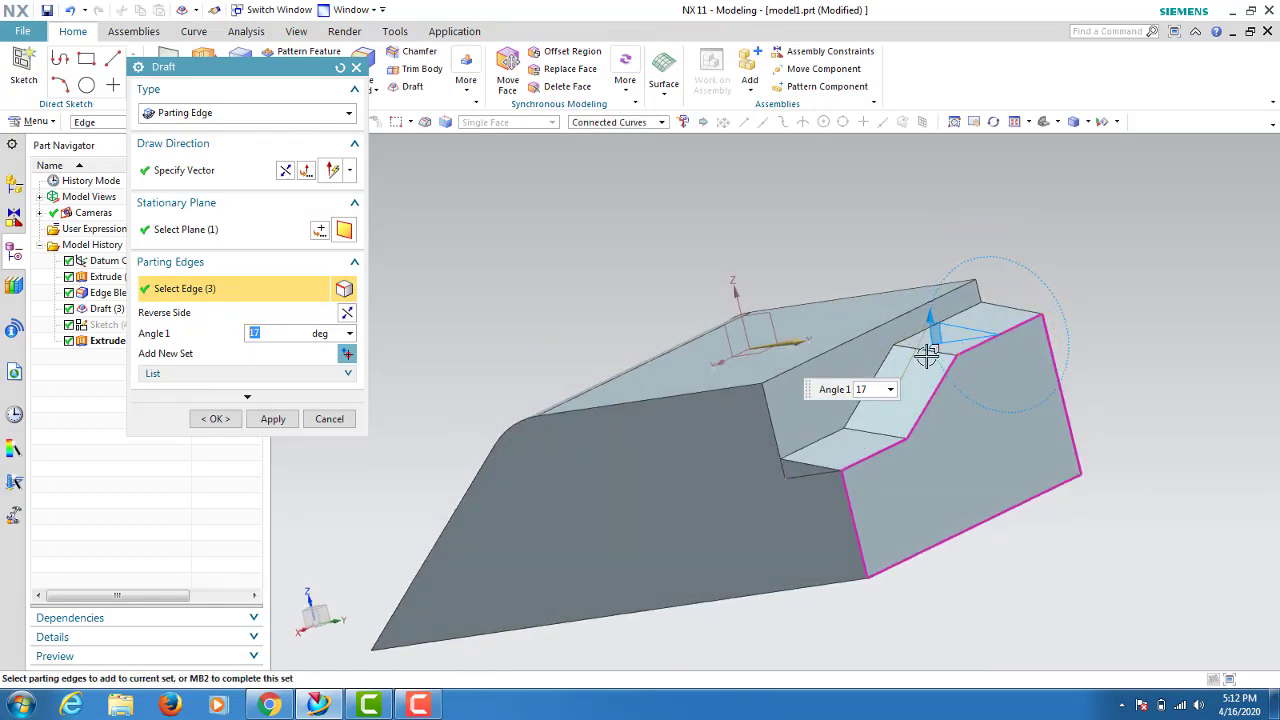
drag(931, 320, 938, 318)
mouse_move(1020, 354)
middle_down()
mouse_move(1034, 340)
mouse_move(1010, 360)
middle_up()
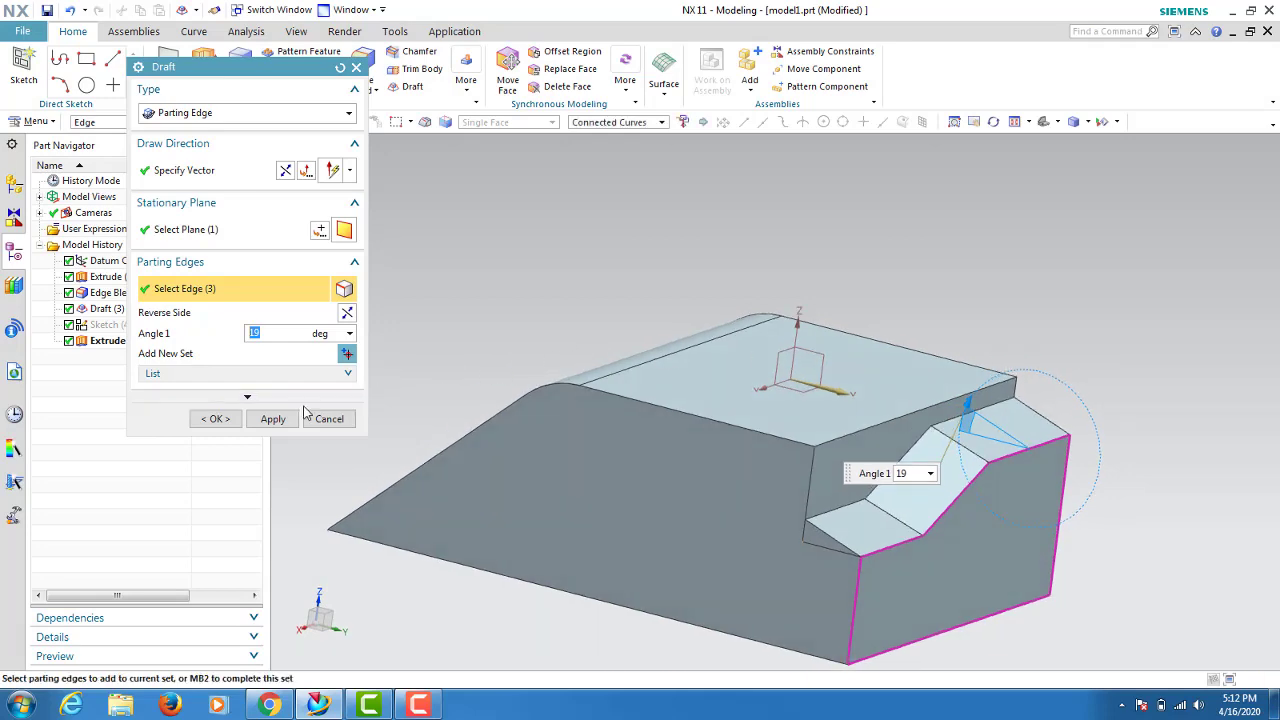
click(272, 420)
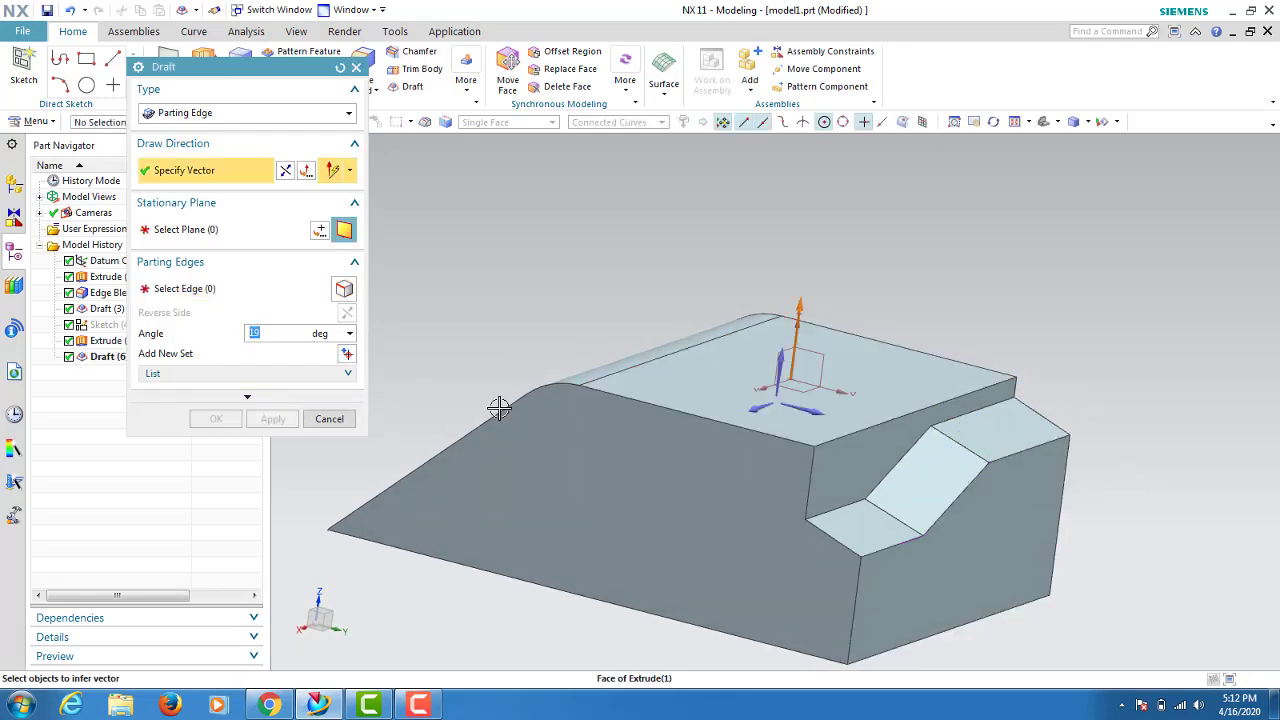
- Cancel the follow-up Draft dialog, then orbit and zoom around the block to inspect Draft (6)
click(333, 420)
mouse_move(791, 366)
middle_down()
mouse_move(780, 408)
mouse_move(794, 366)
mouse_move(737, 429)
mouse_move(763, 443)
mouse_move(817, 543)
mouse_move(800, 520)
middle_up()
mouse_move(667, 261)
middle_down()
mouse_move(674, 289)
mouse_move(674, 277)
mouse_move(657, 320)
middle_up()
scroll(688, 287, down, 3)
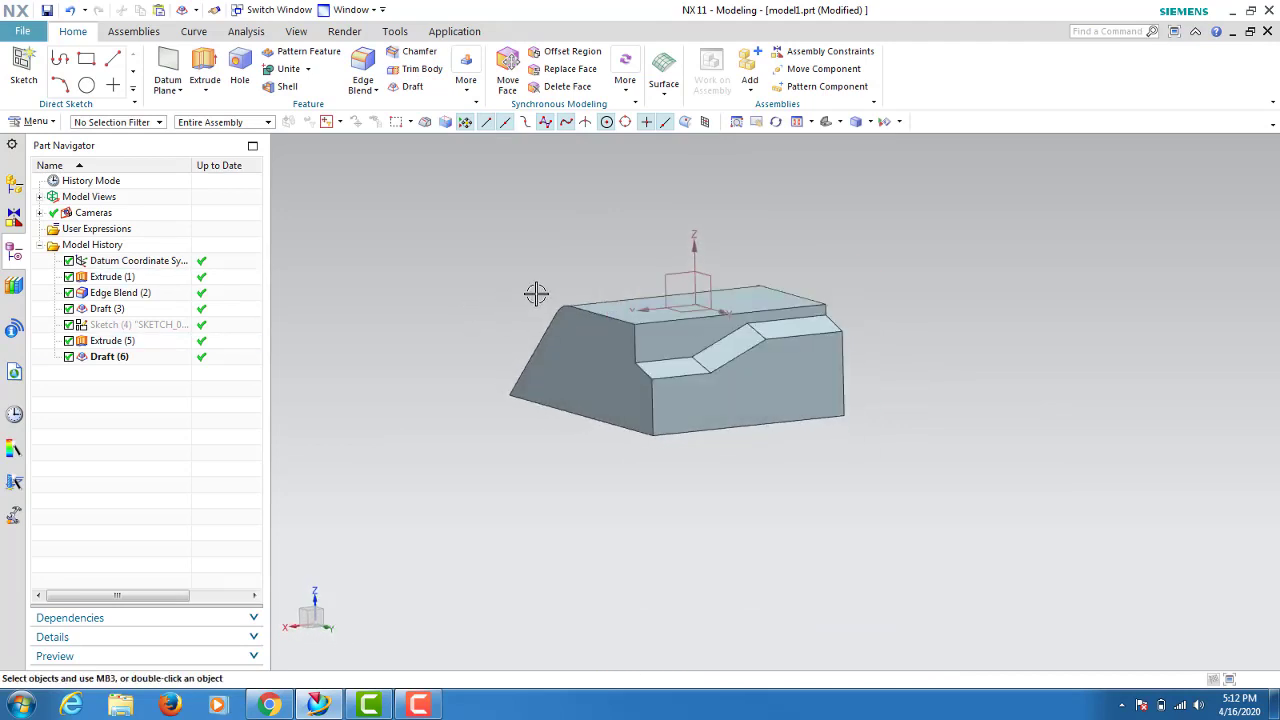
scroll(584, 297, down, 1)
scroll(573, 293, down, 2)
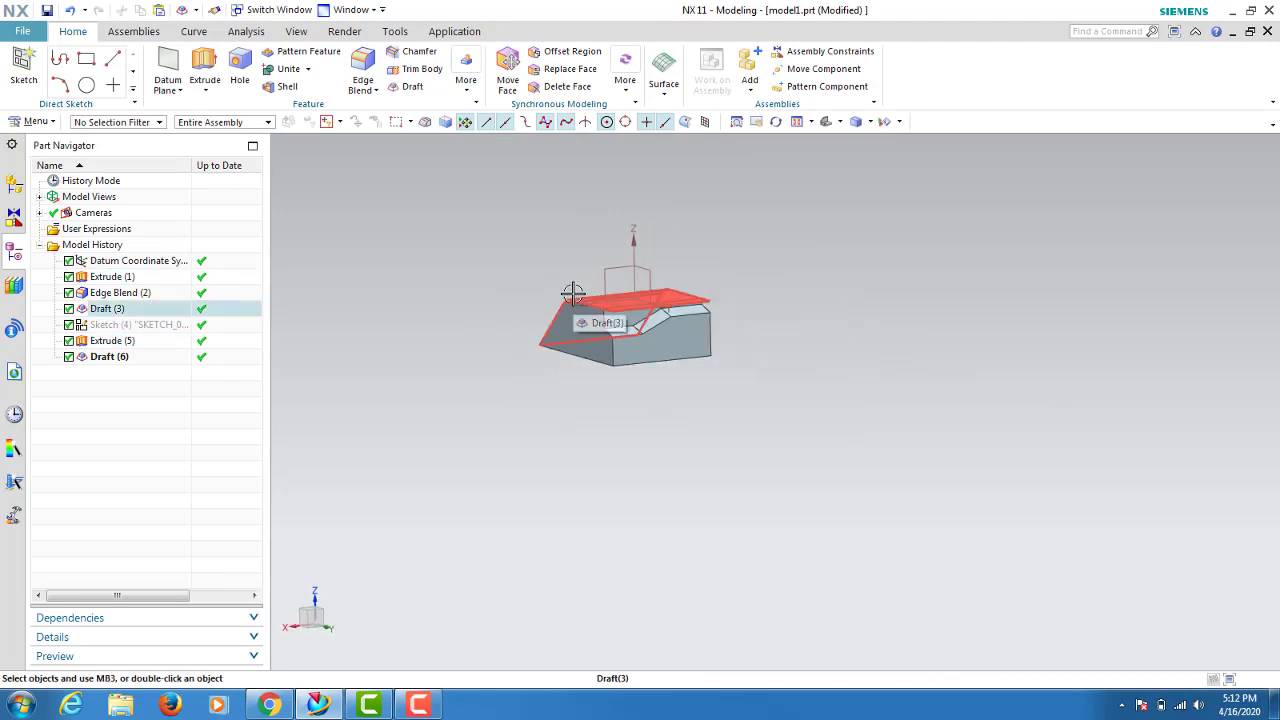
scroll(575, 291, up, 3)
scroll(577, 289, up, 2)
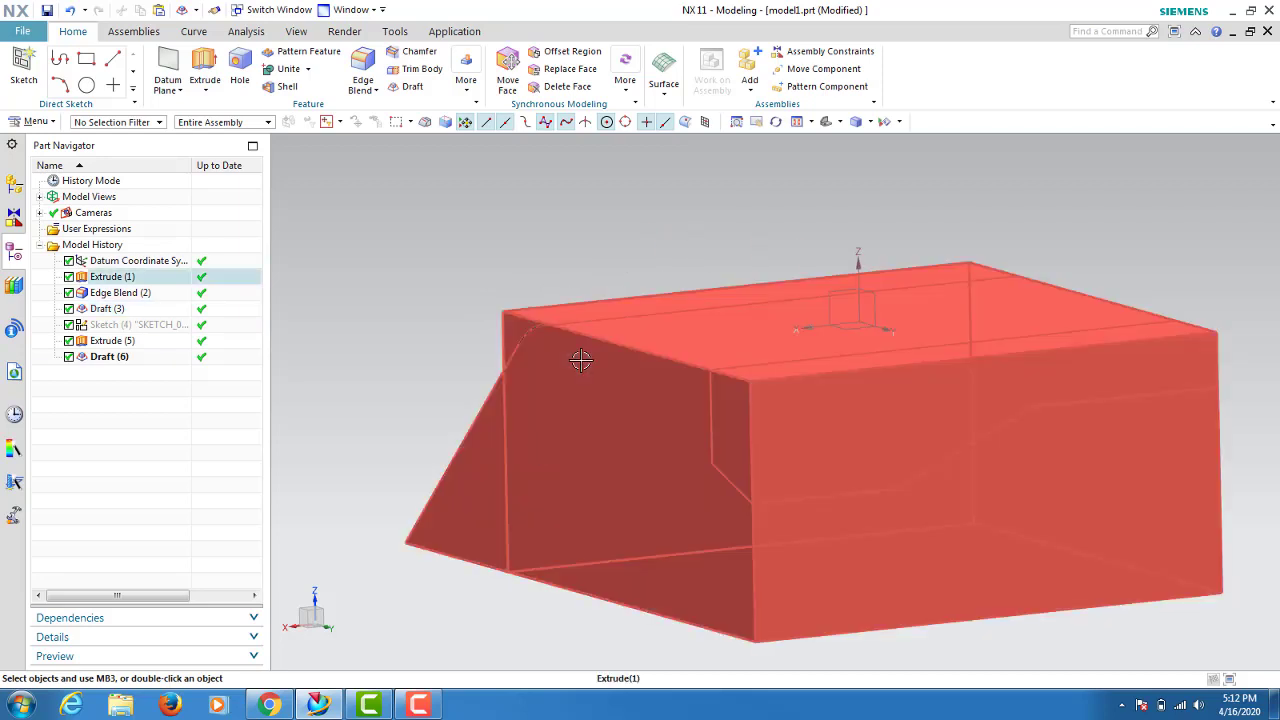